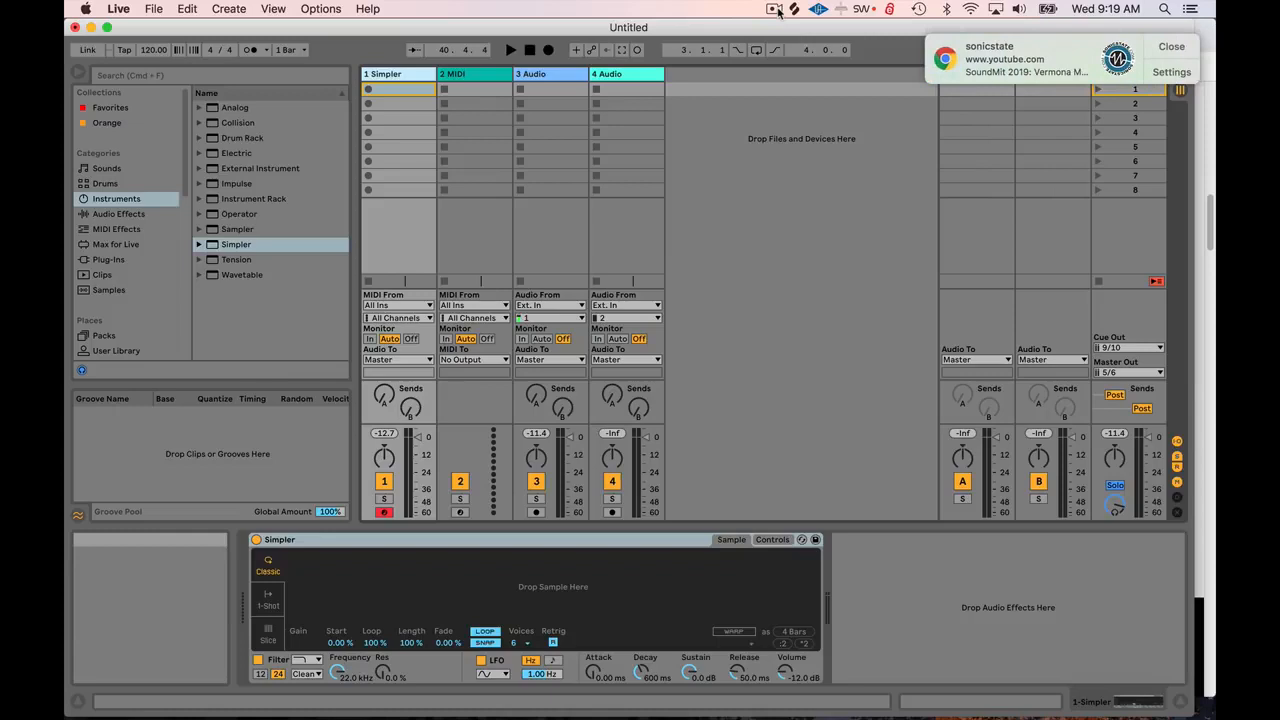
- Record a short audio clip in the first slot of the 3 Audio track, stop recording, and play it back
left_click(1172, 46)
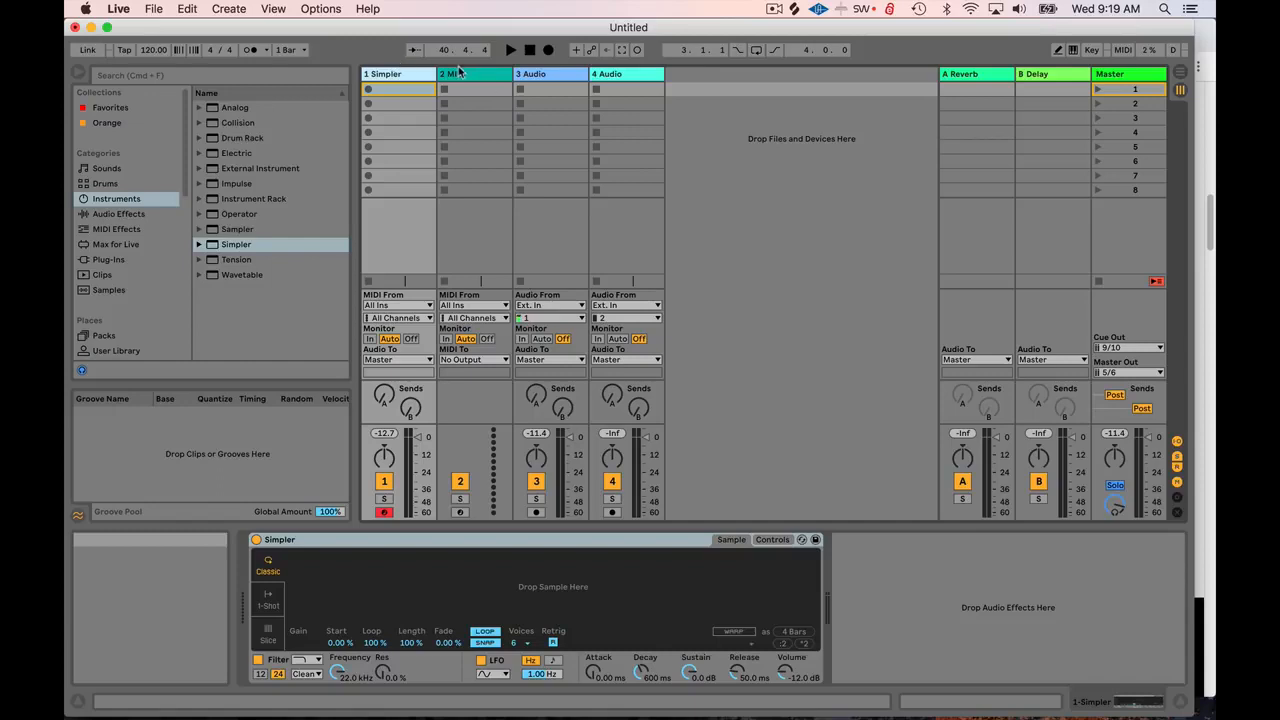
left_click(520, 89)
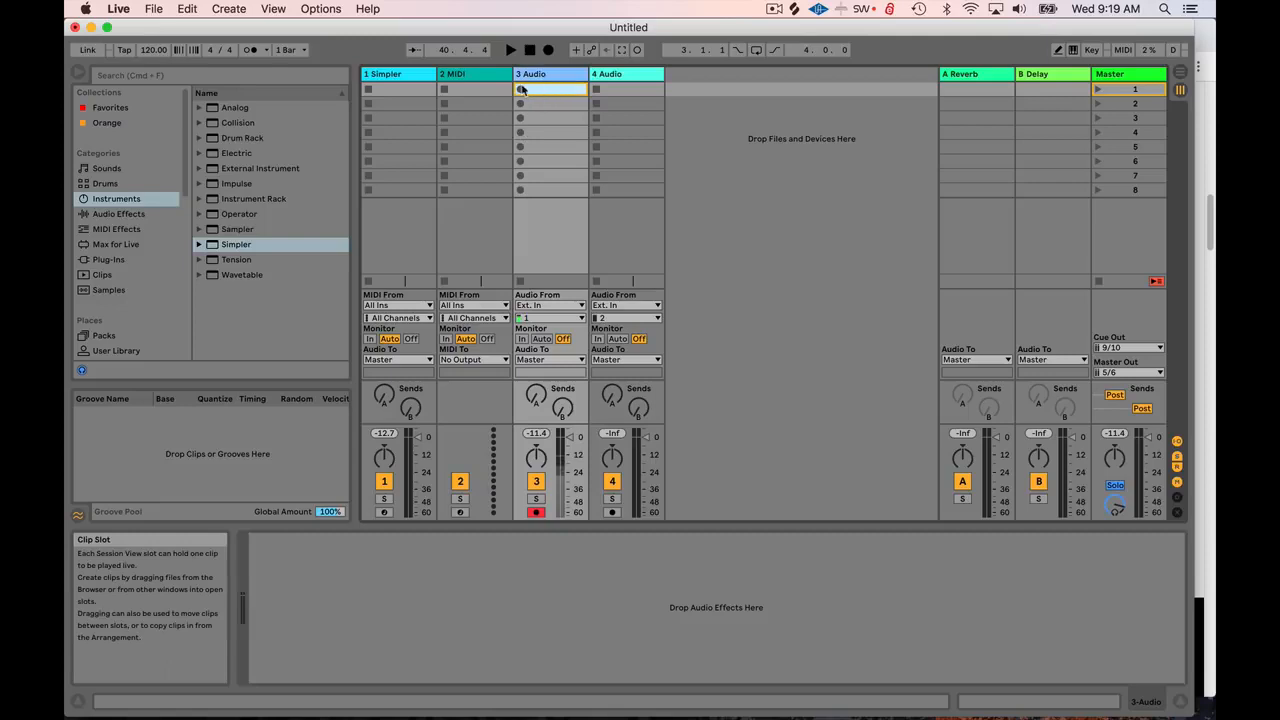
left_click(520, 89)
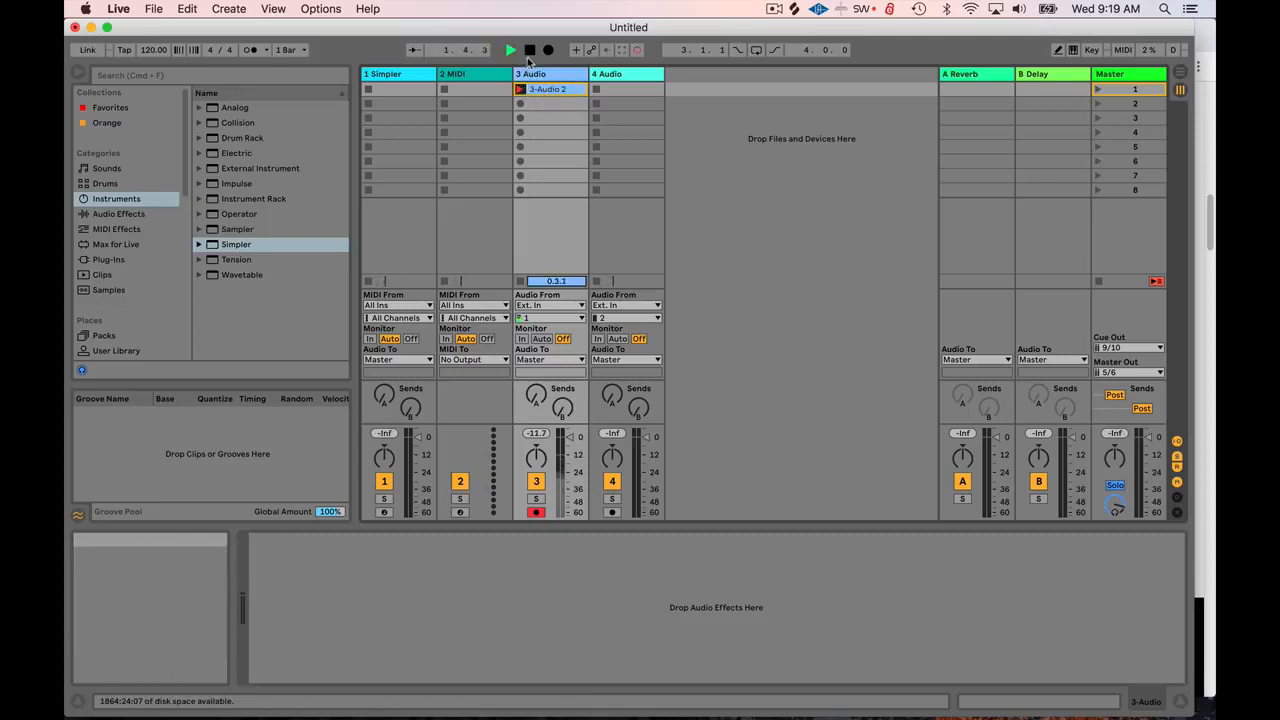
left_click(530, 50)
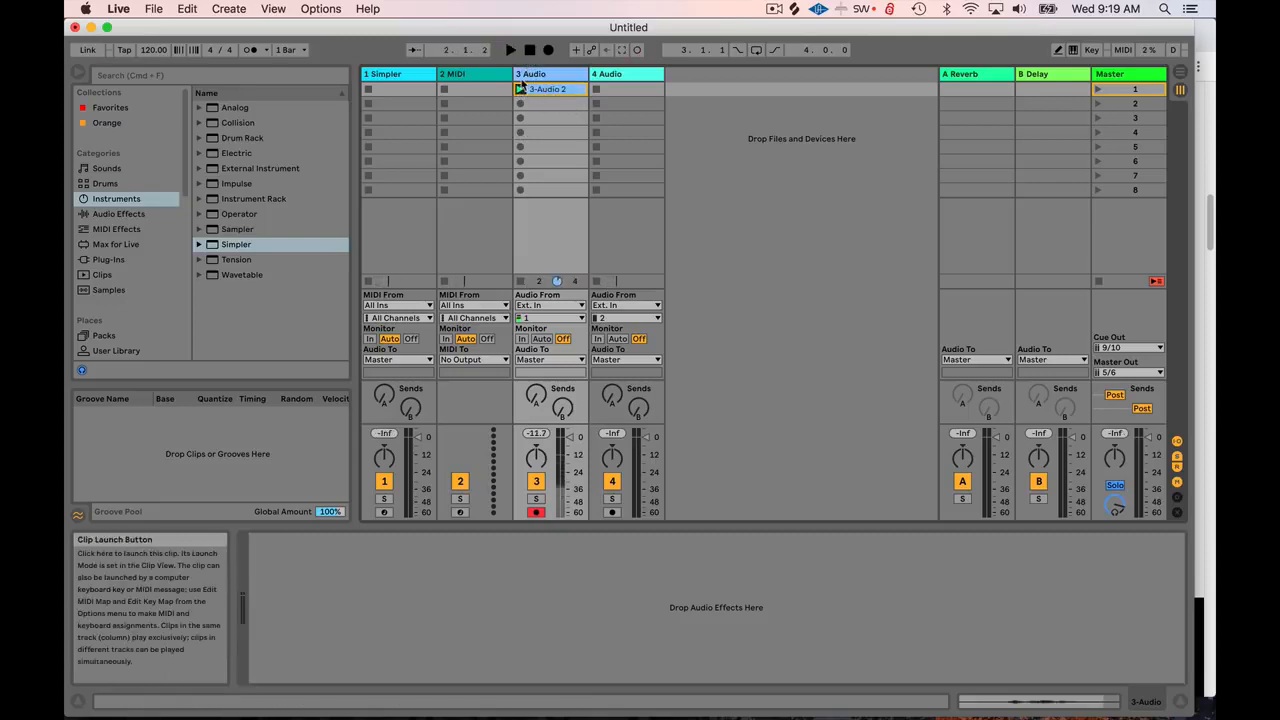
left_click(520, 89)
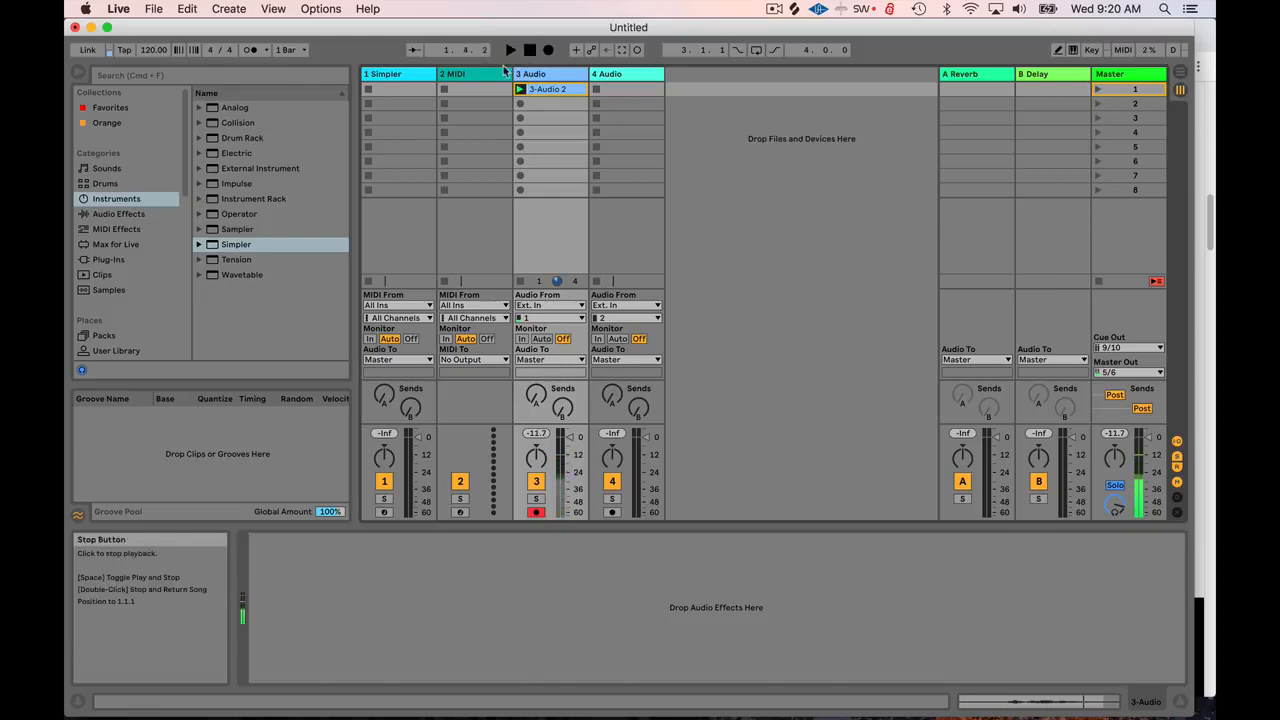
- Load the recorded 3-Audio clip into the Simpler instrument on track 1
left_click(386, 74)
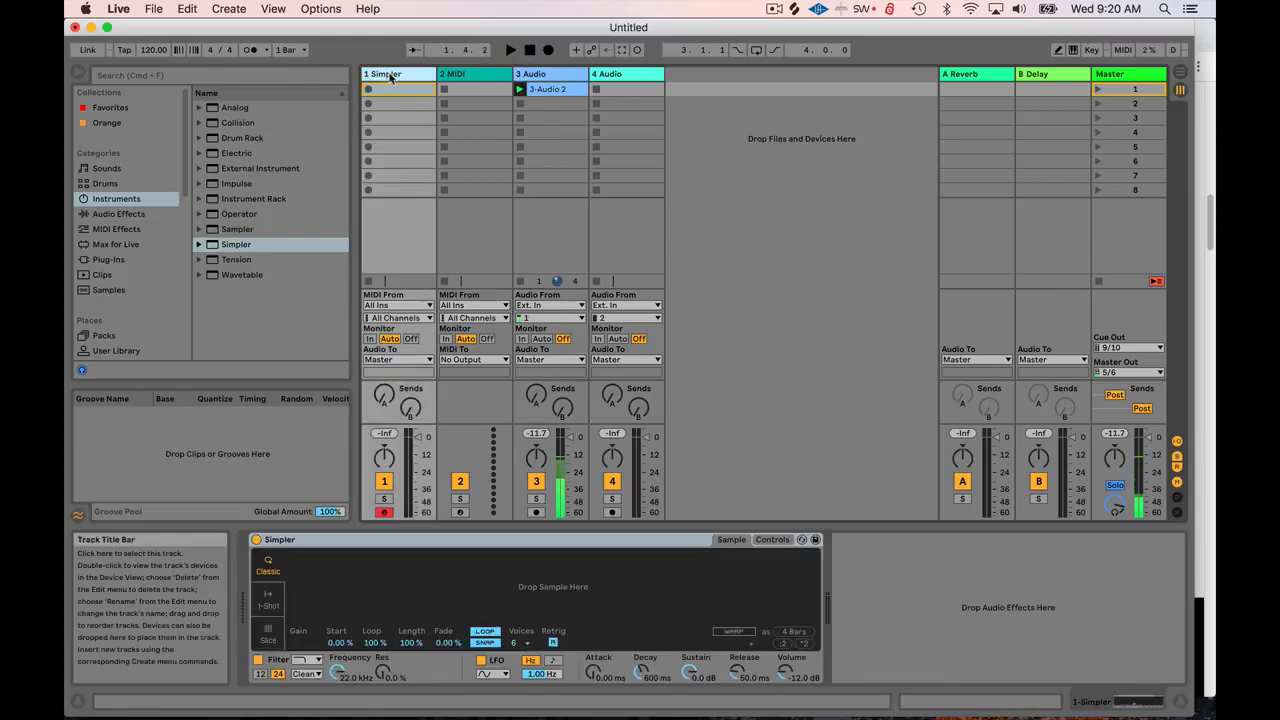
left_click(550, 91)
left_click(414, 74)
left_click_drag(559, 90, 417, 548)
left_click(432, 76)
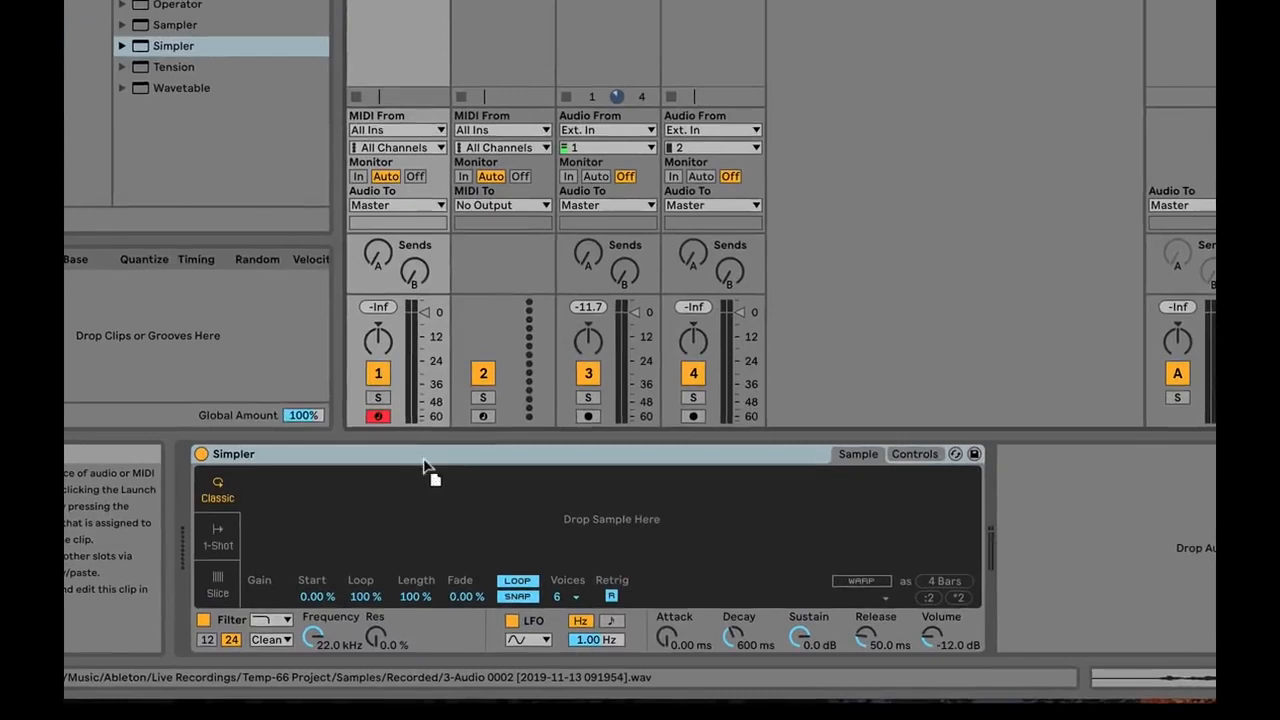
left_click_drag(424, 466, 424, 470)
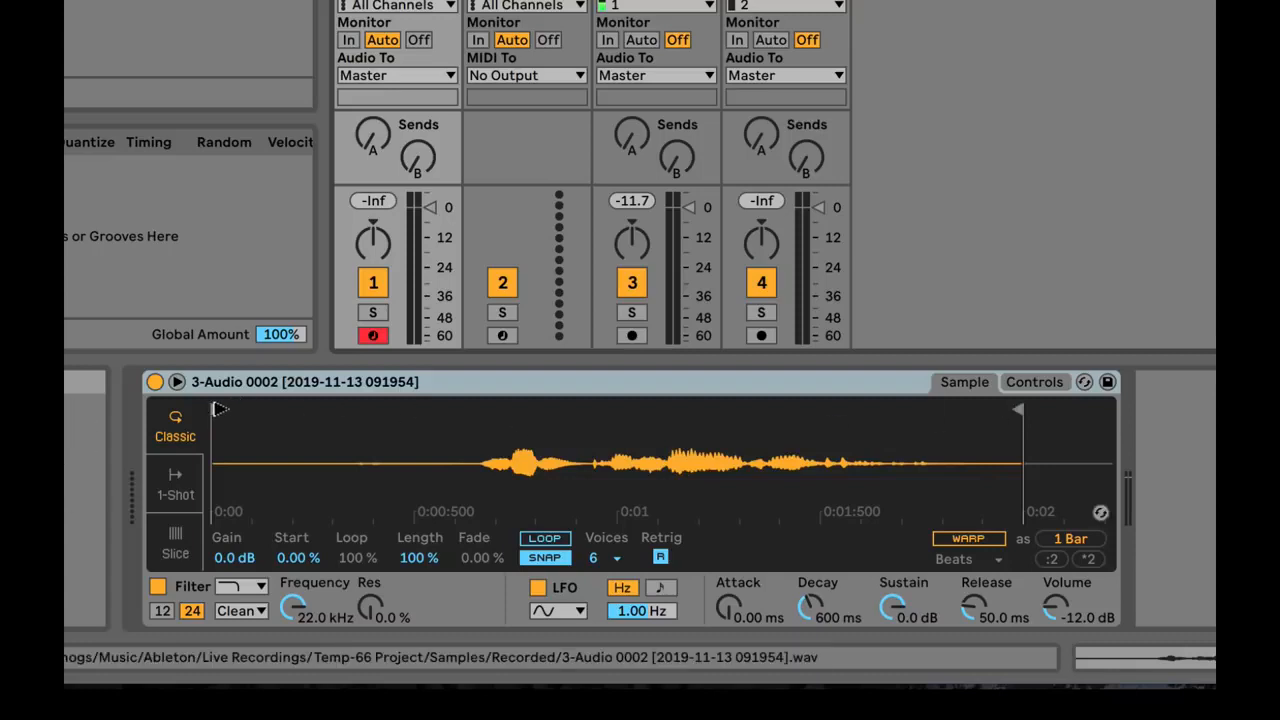
- Trim the sample's start and end markers to the audible part of the recording and audition it with several notes
left_click_drag(215, 410, 480, 410)
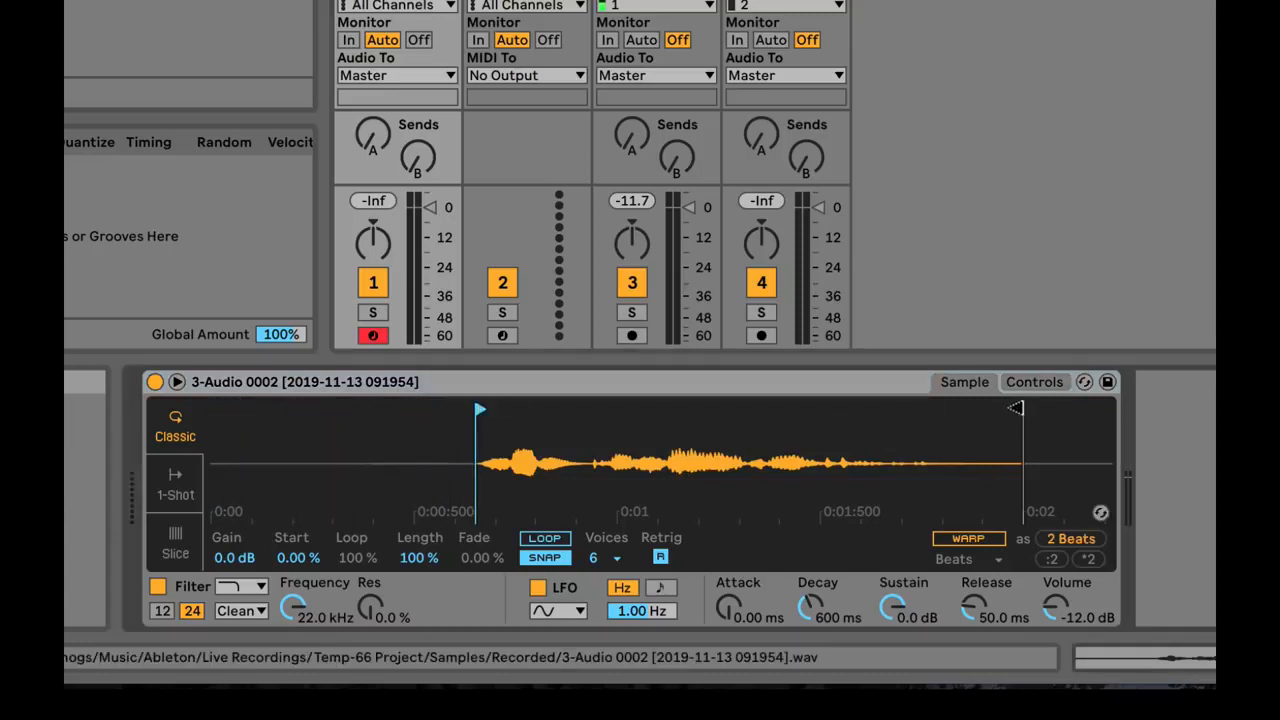
left_click_drag(1016, 409, 860, 418)
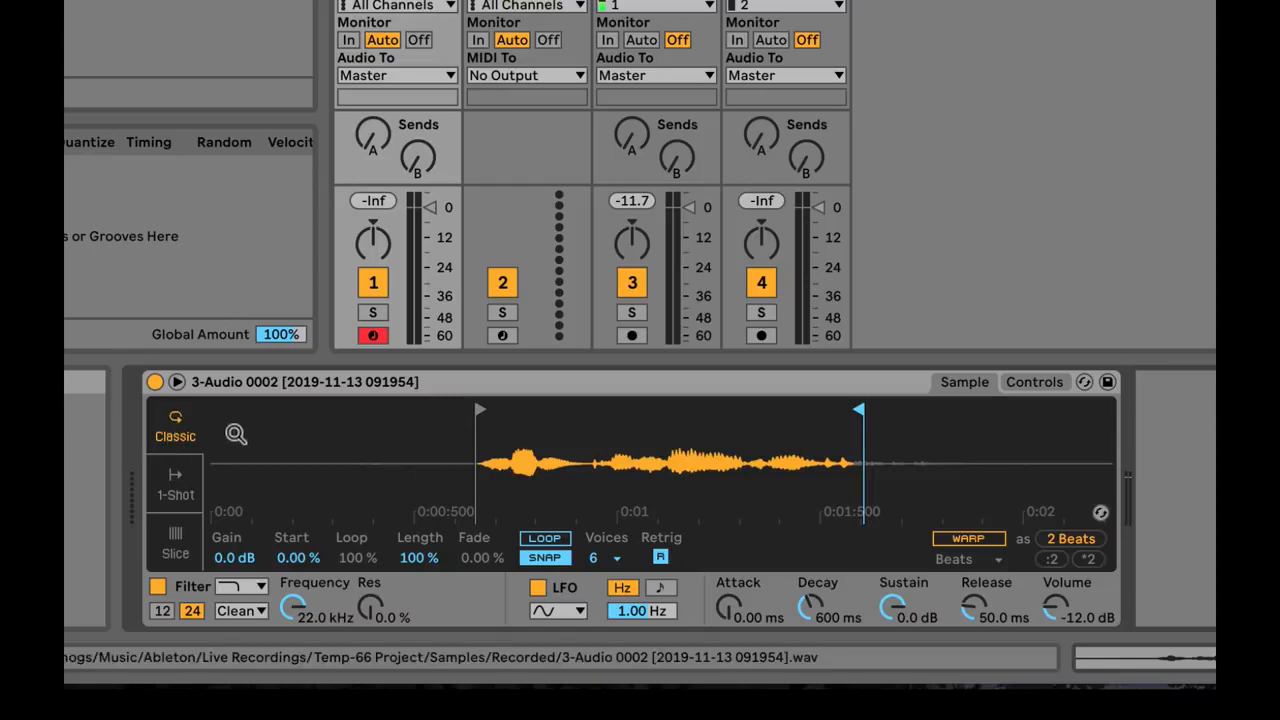
key("a")
key("a")
key("a")
key("a")
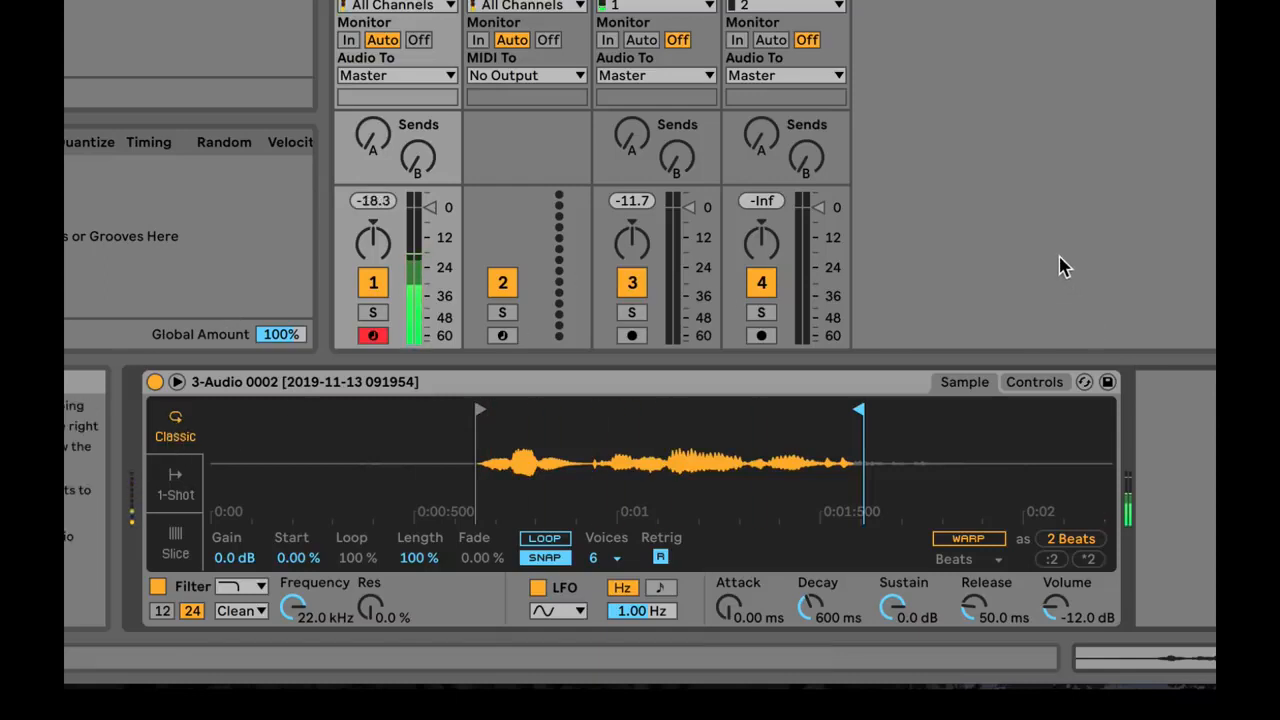
key("a")
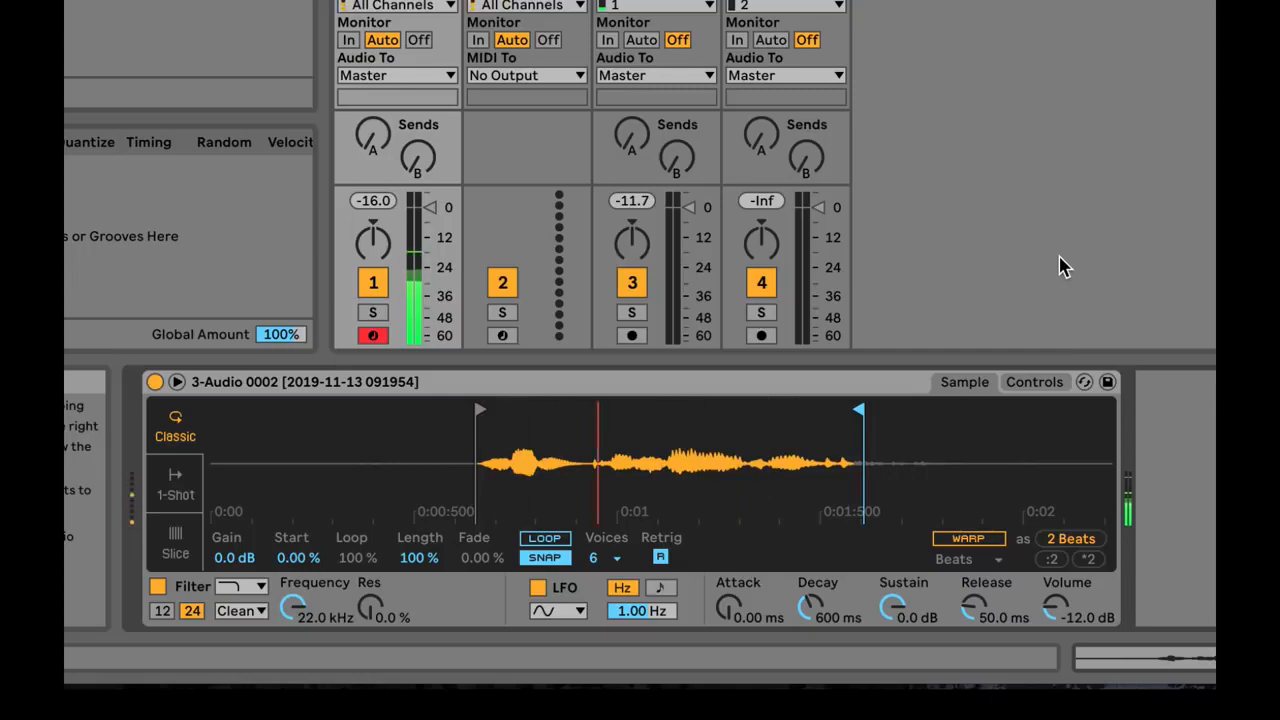
key("a")
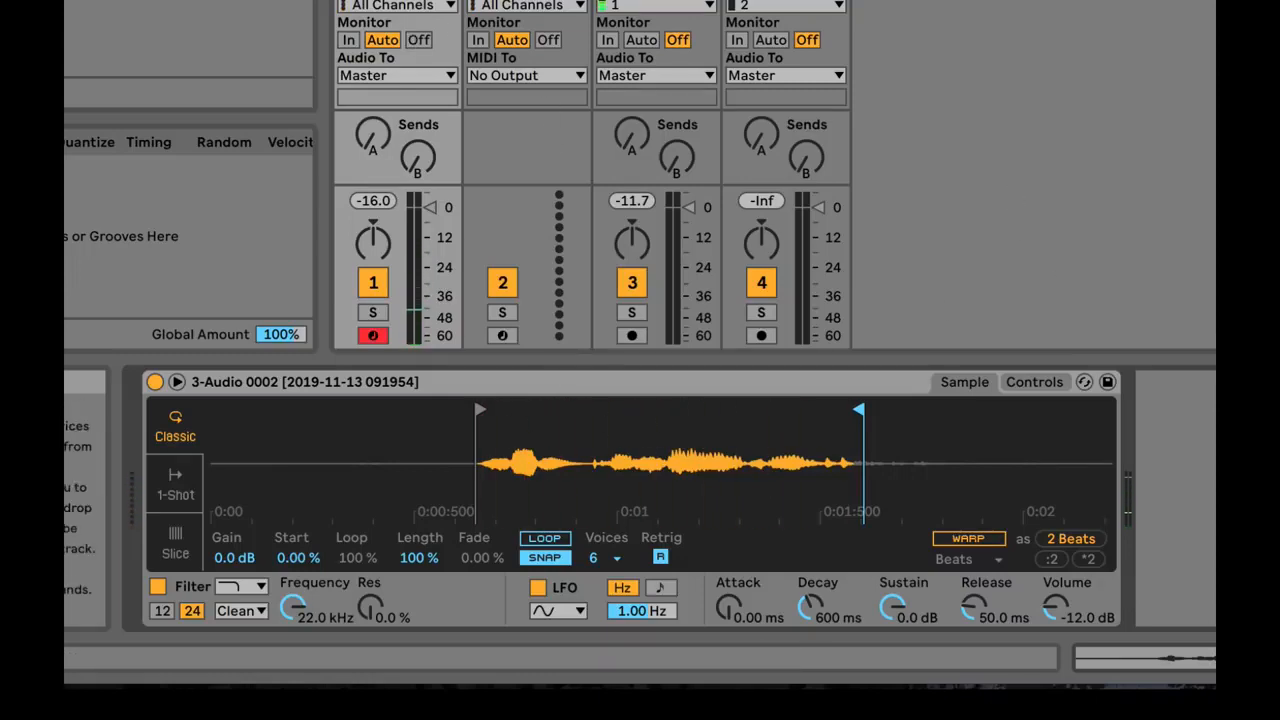
key("a")
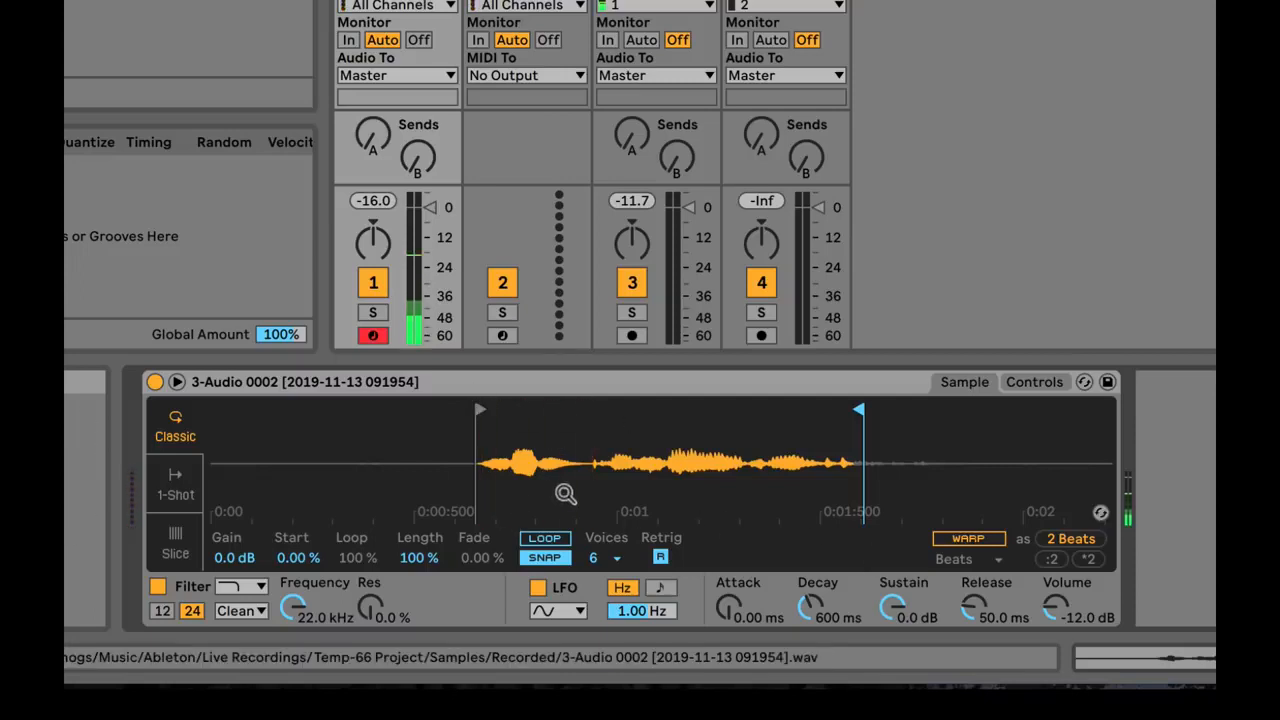
- Move the sample end to just after the first sound, set Length to 100 %, and turn on looping
mouse_move(578, 424)
left_mouse_down()
mouse_move(580, 445)
mouse_move(394, 490)
mouse_move(592, 414)
mouse_move(534, 480)
mouse_move(583, 411)
left_mouse_up()
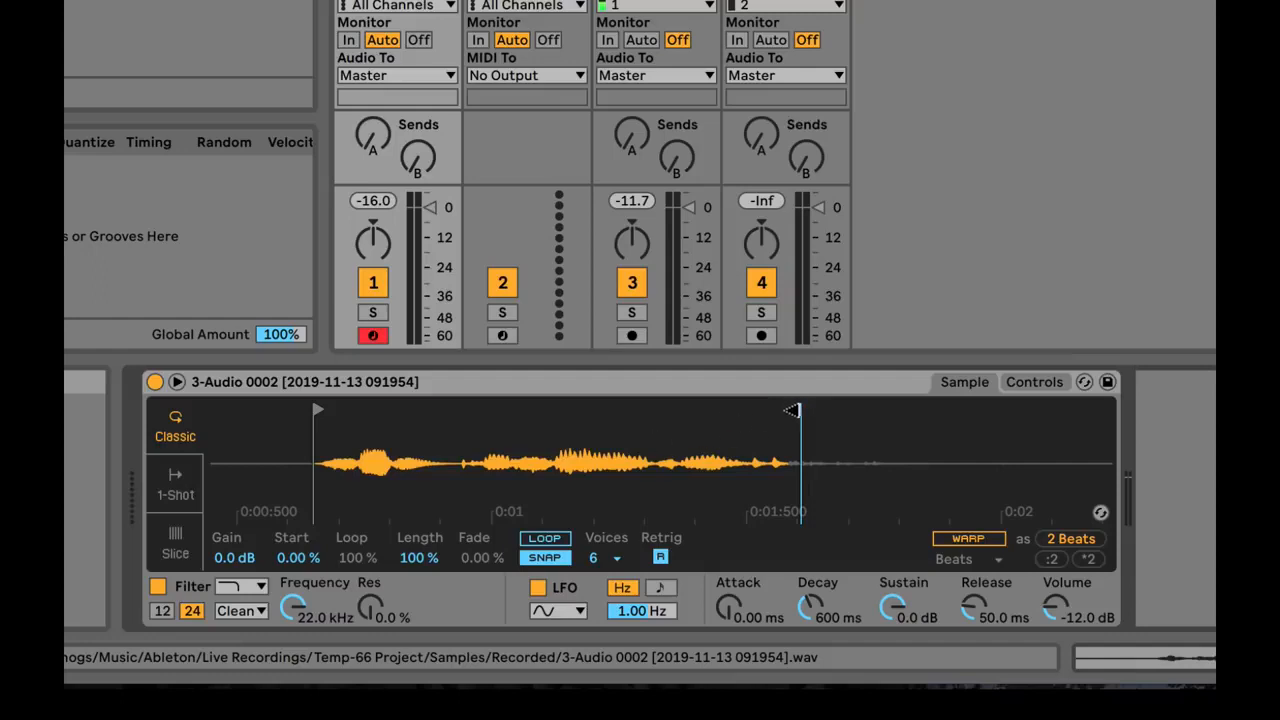
left_click_drag(792, 410, 436, 410)
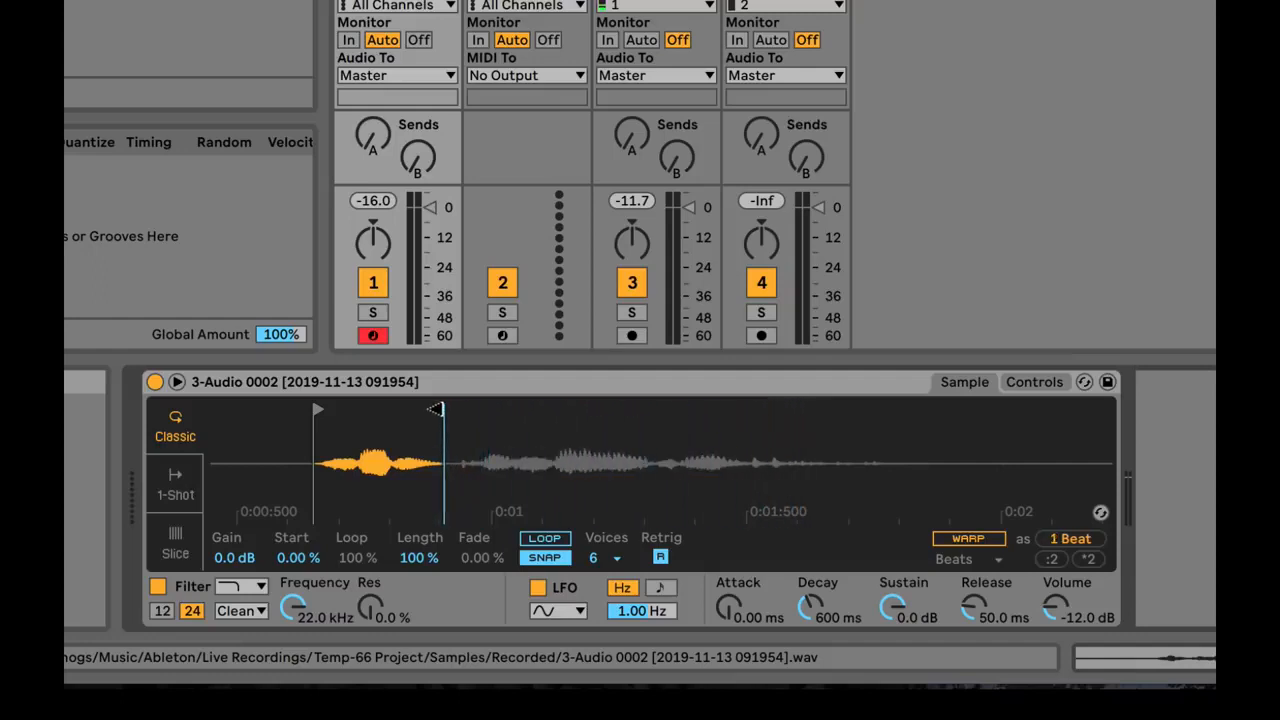
mouse_move(353, 420)
left_mouse_down()
mouse_move(351, 432)
mouse_move(560, 456)
mouse_move(563, 420)
left_mouse_up()
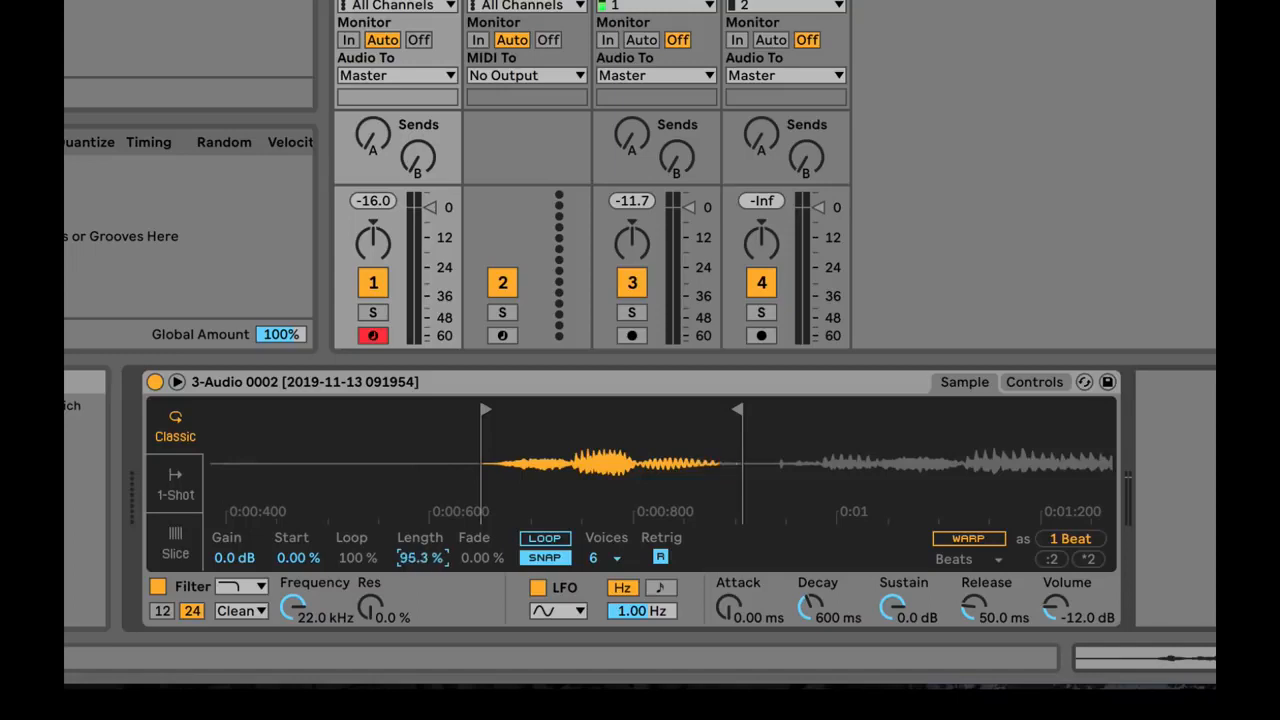
left_click_drag(437, 550, 437, 530)
left_click(537, 540)
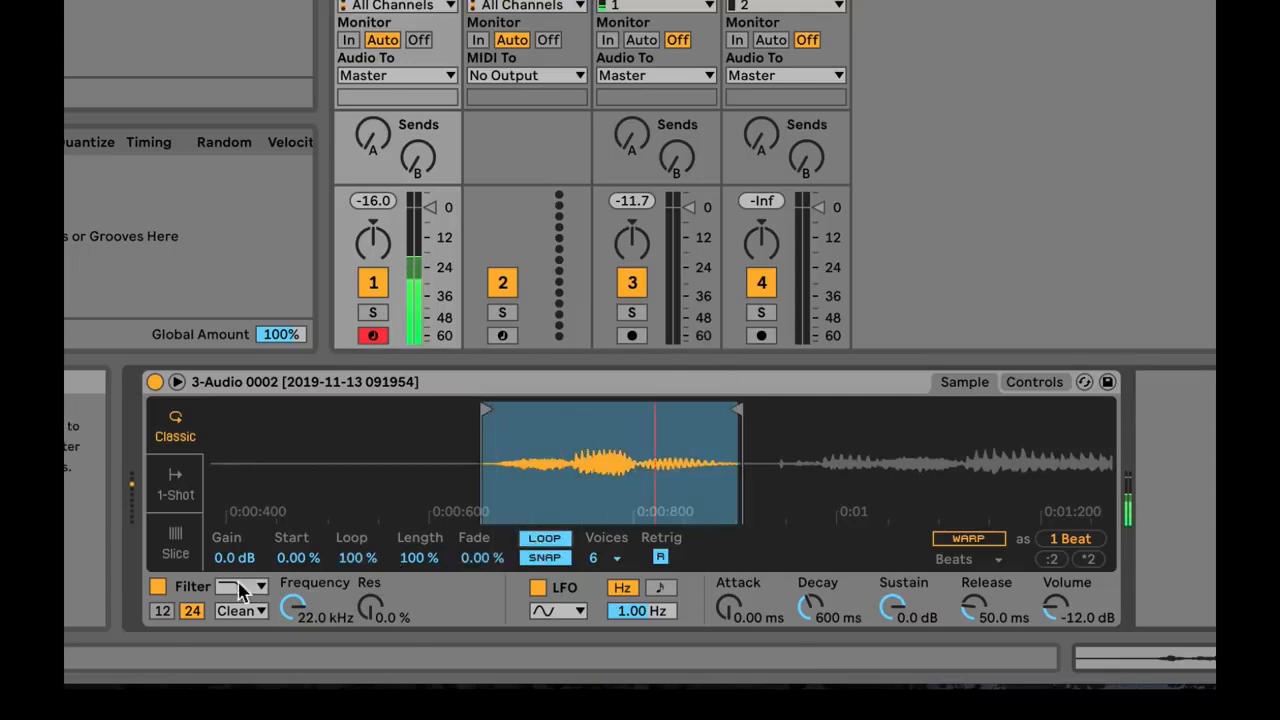
- Reduce the sample's Length to 28.9 %, set Start to 42.2 %, and lower Length to 0.00 %
left_click(418, 557)
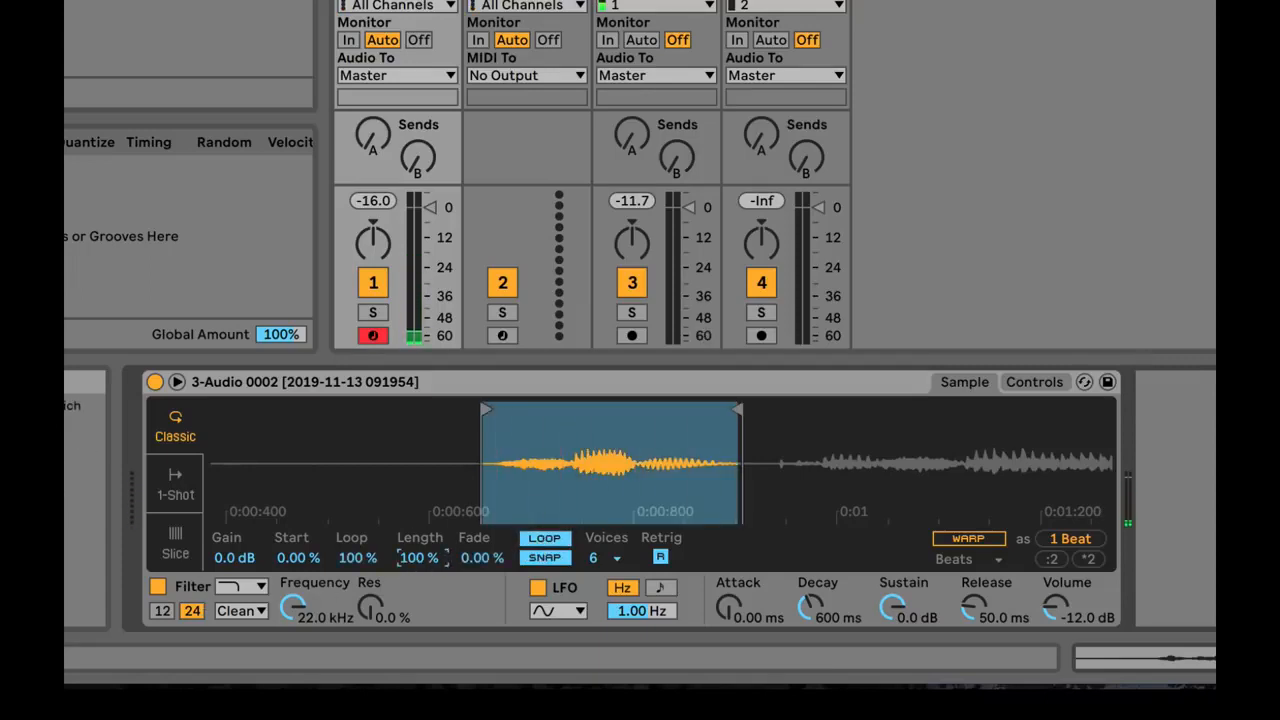
left_click_drag(418, 557, 418, 629)
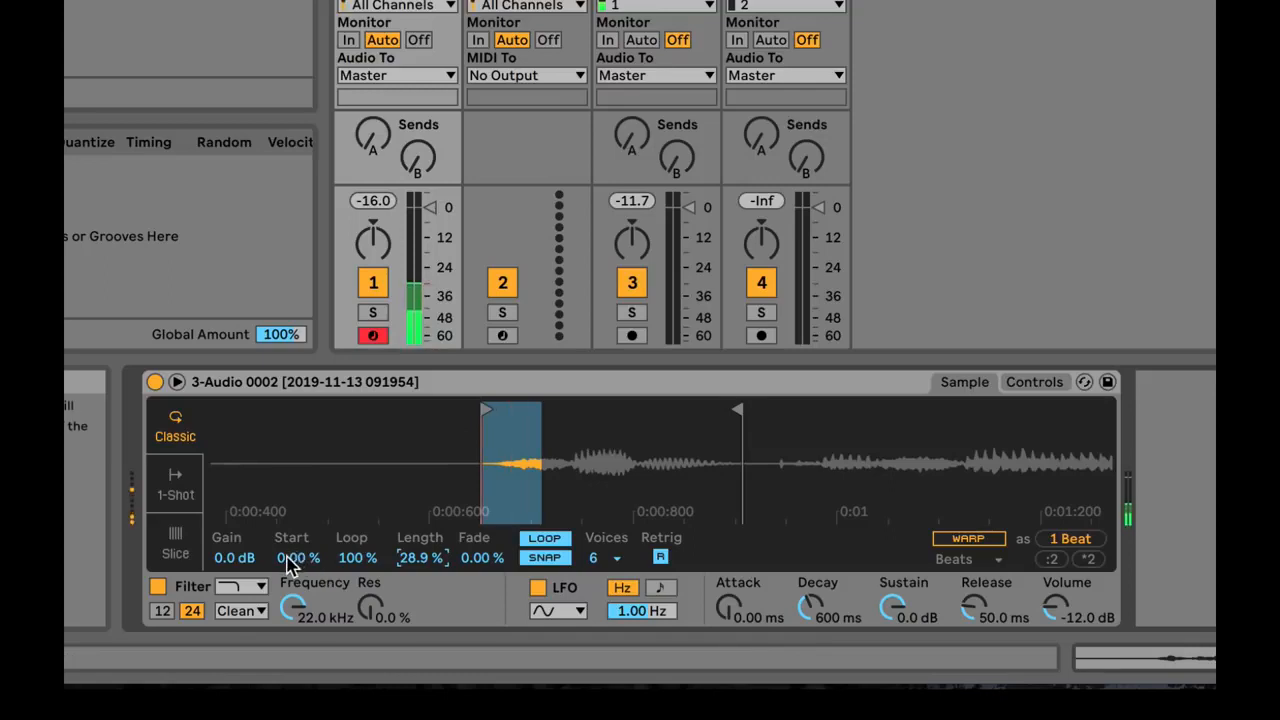
left_click_drag(288, 565, 288, 522)
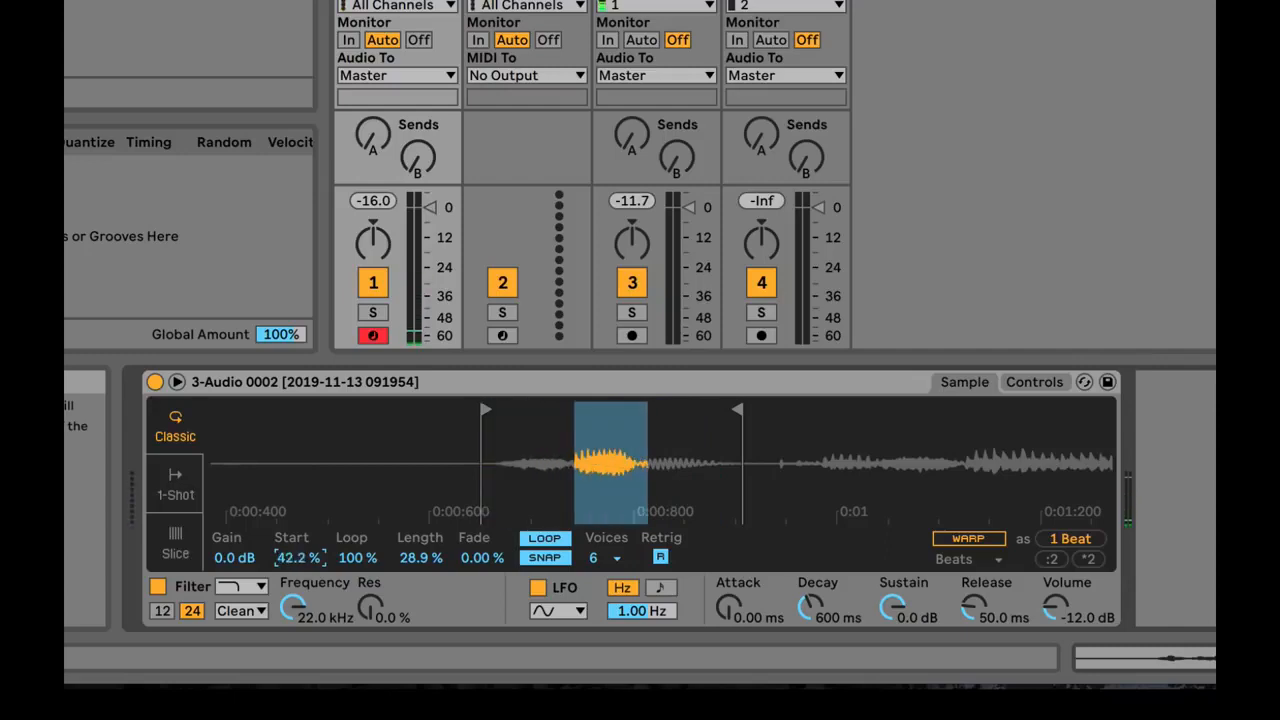
left_click(415, 559)
left_click_drag(415, 559, 415, 571)
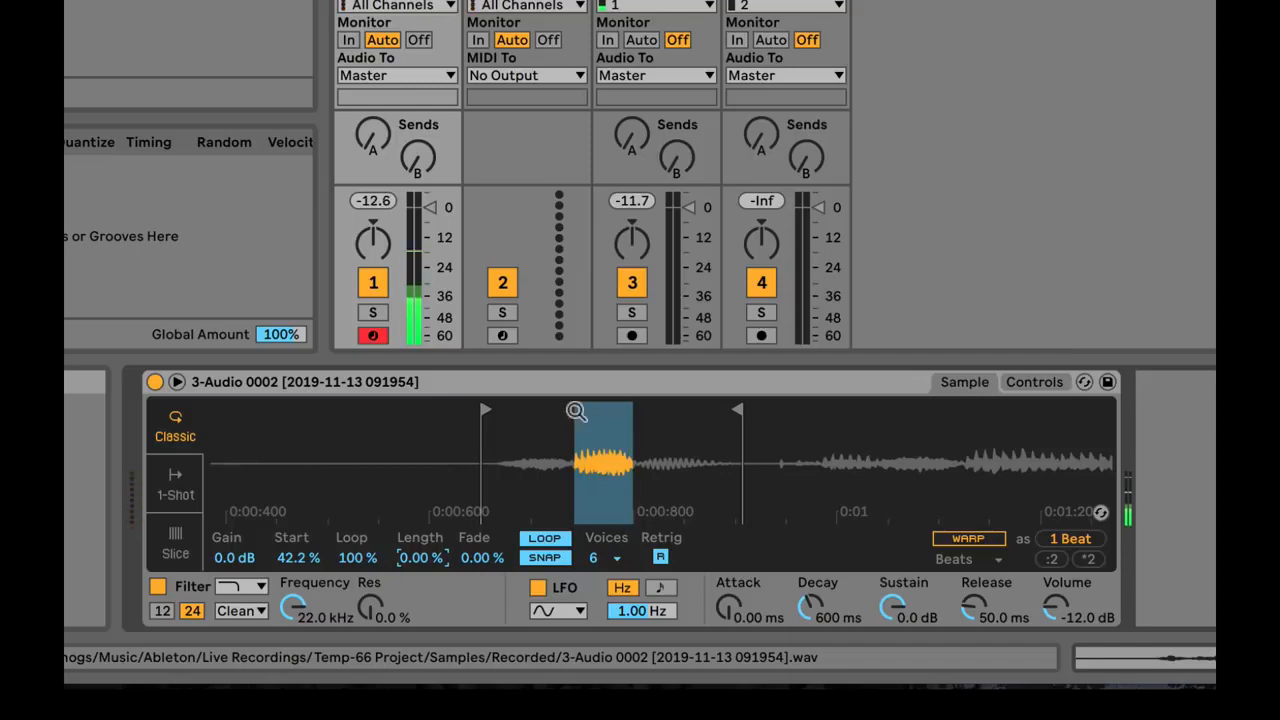
- Reposition the sample's start and end markers closely around the first sound and set Length to 100 %
left_click_drag(486, 410, 535, 410)
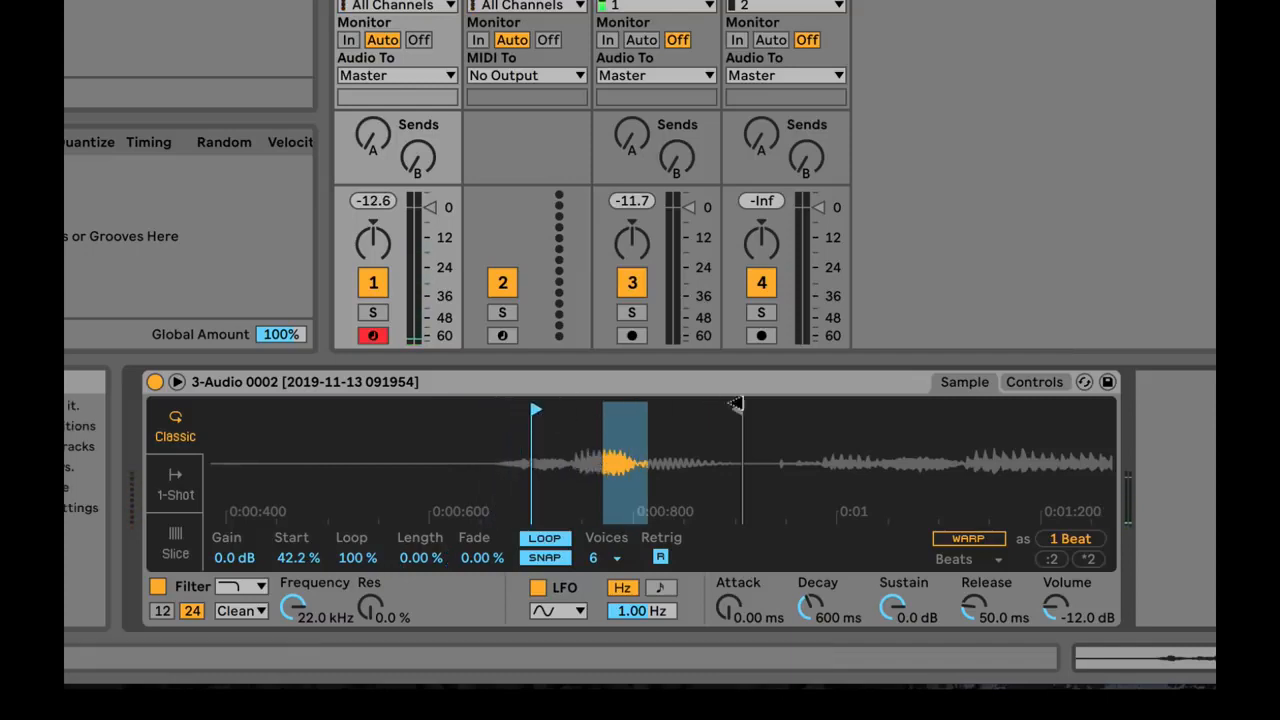
left_click_drag(735, 405, 640, 408)
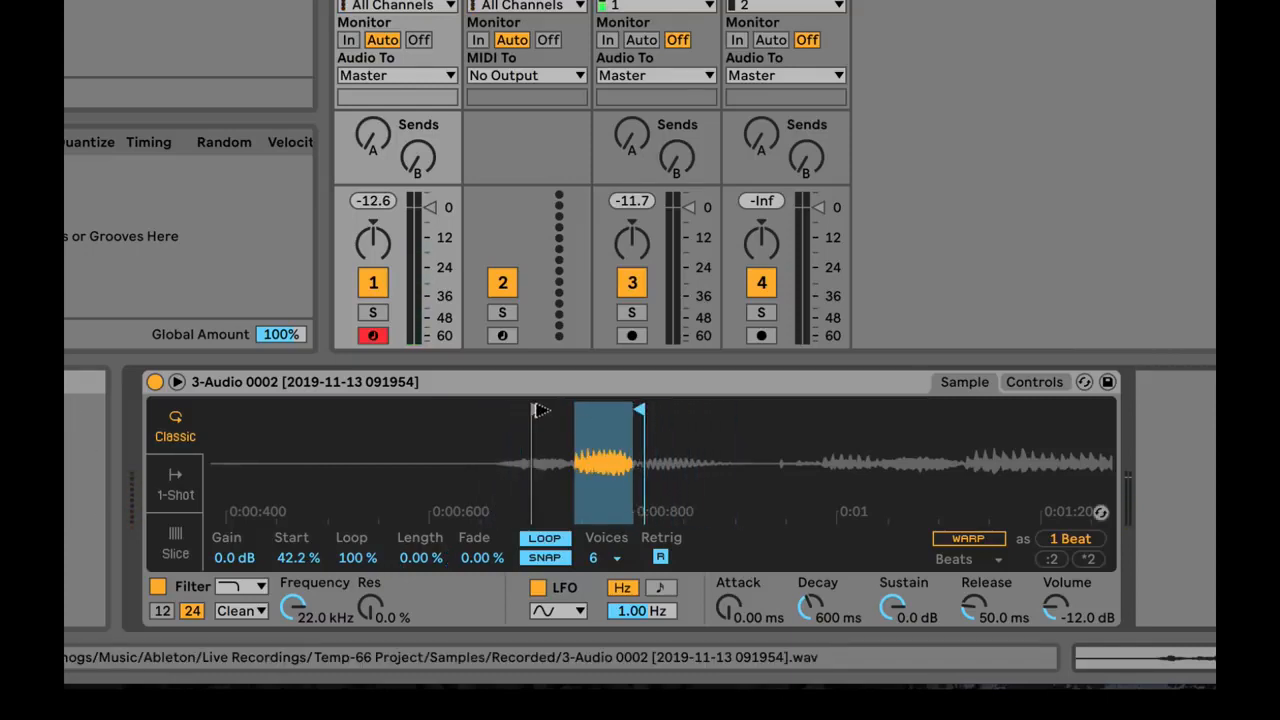
mouse_move(540, 410)
left_mouse_down()
mouse_move(598, 430)
mouse_move(590, 418)
mouse_move(622, 420)
left_mouse_up()
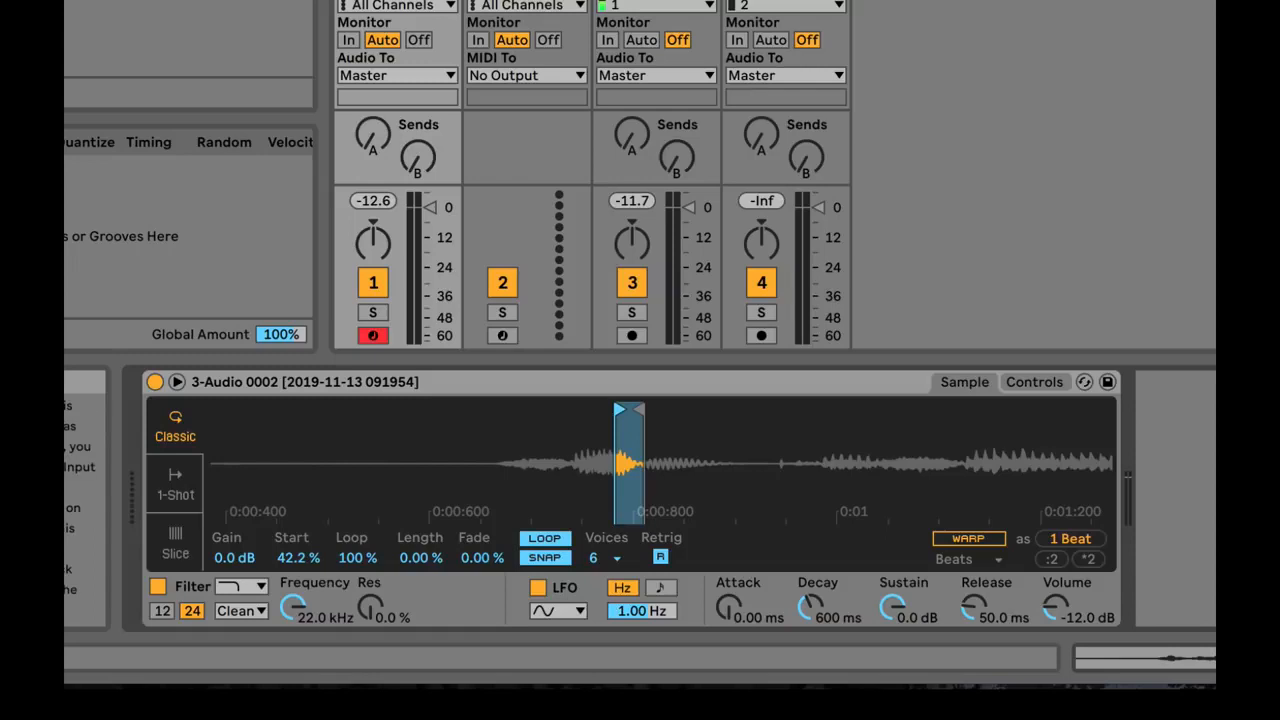
mouse_move(619, 409)
left_mouse_down()
mouse_move(506, 409)
mouse_move(691, 409)
left_mouse_up()
left_click_drag(420, 568, 420, 520)
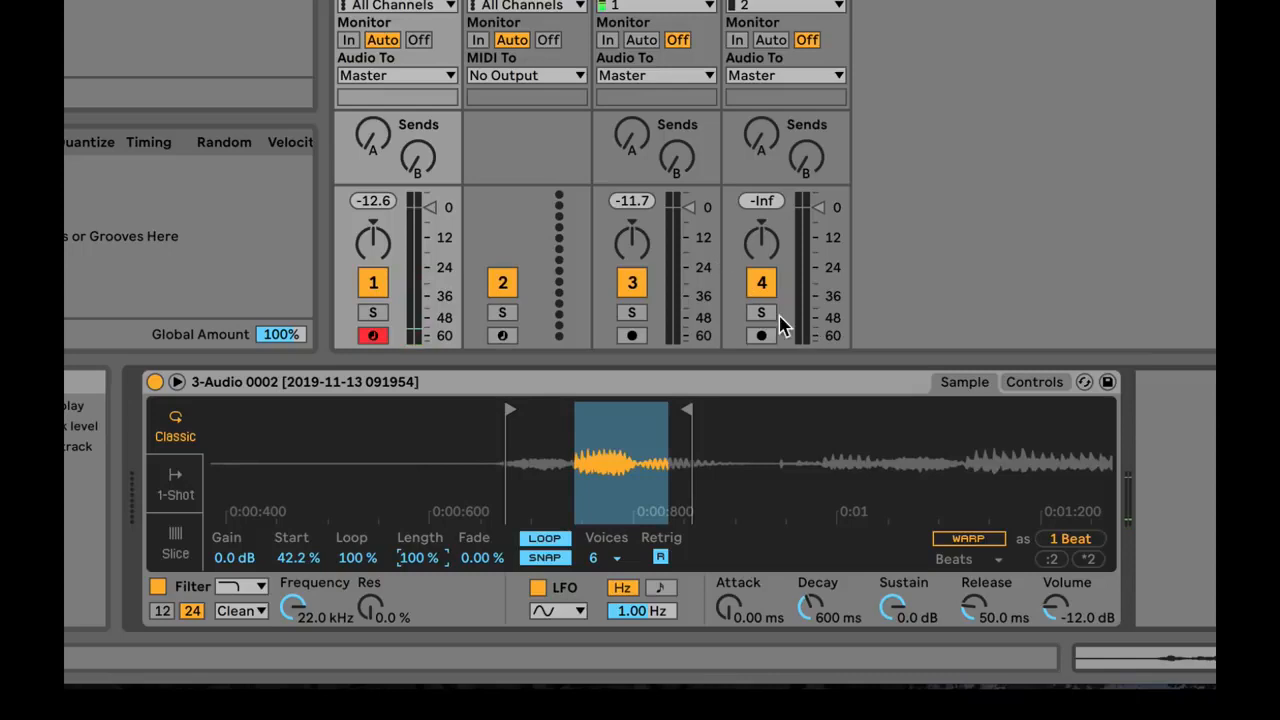
left_click(852, 388)
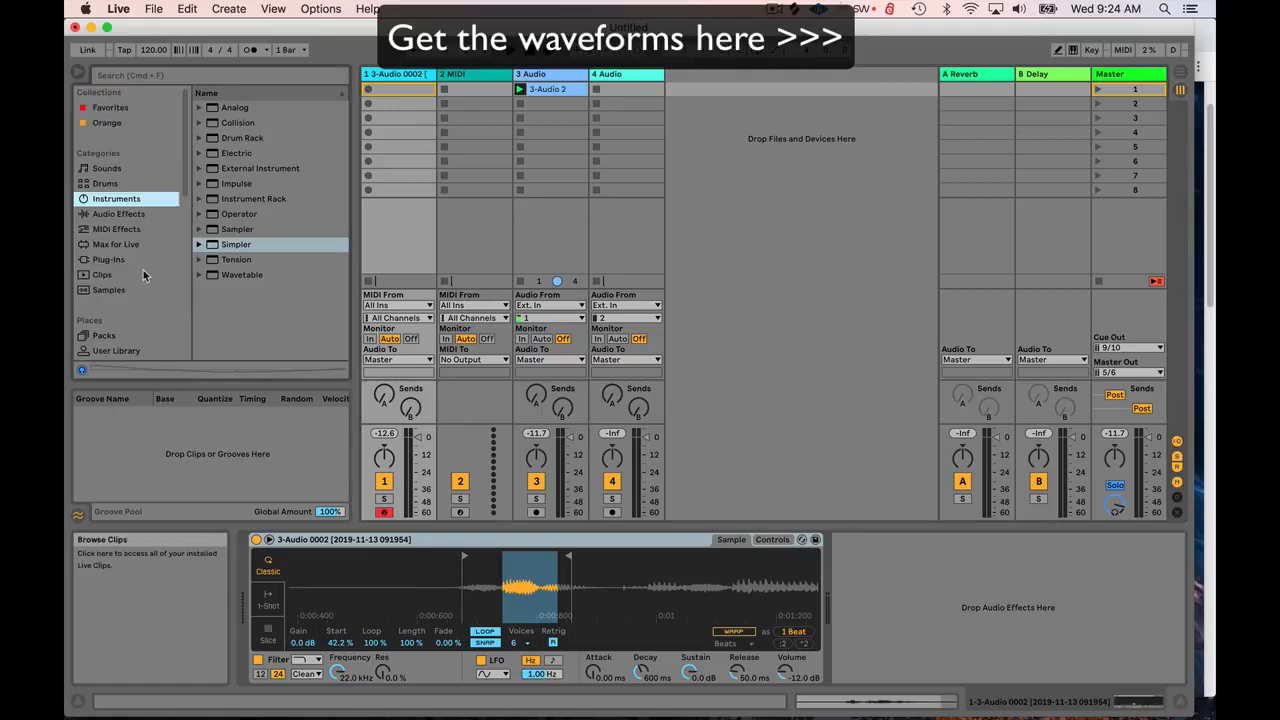
- Add the 100 Void Vertex Single Cycle Waveforms folder, stored in Papadosio's Drum Samples folder, to the browser's places
scroll(142, 273, "down", 8)
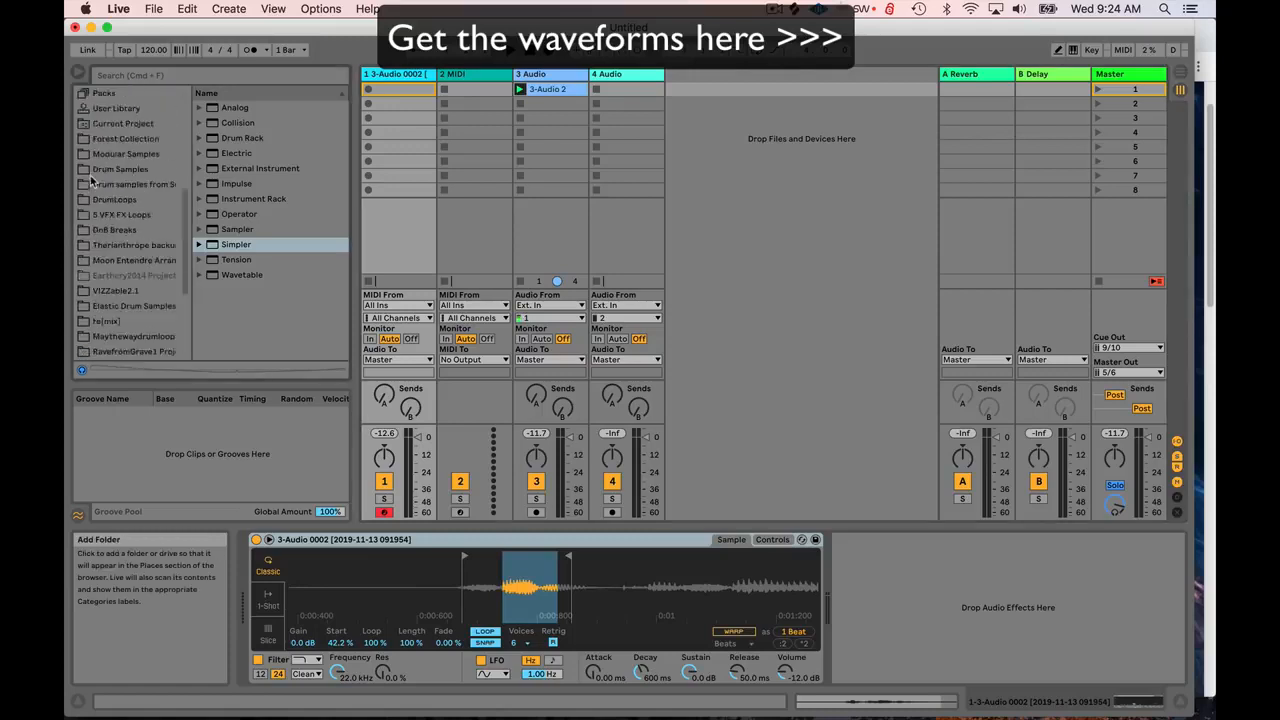
scroll(94, 200, "up", 5)
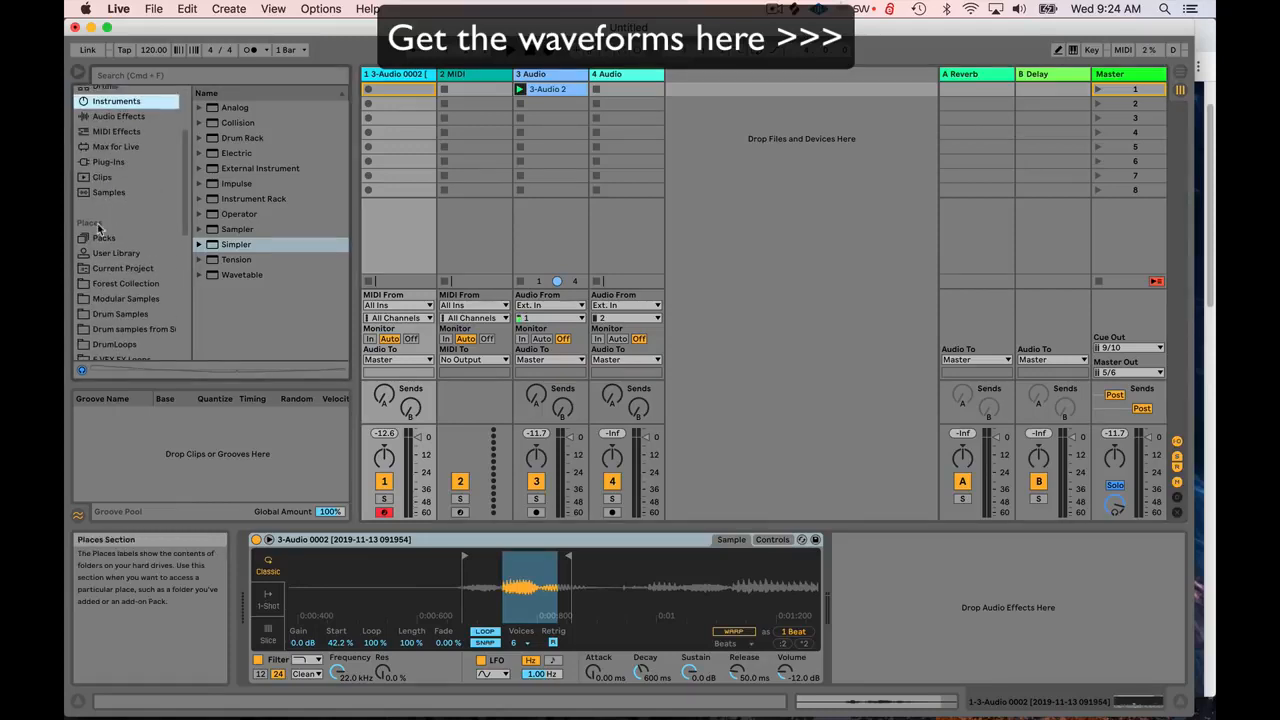
scroll(98, 229, "down", 10)
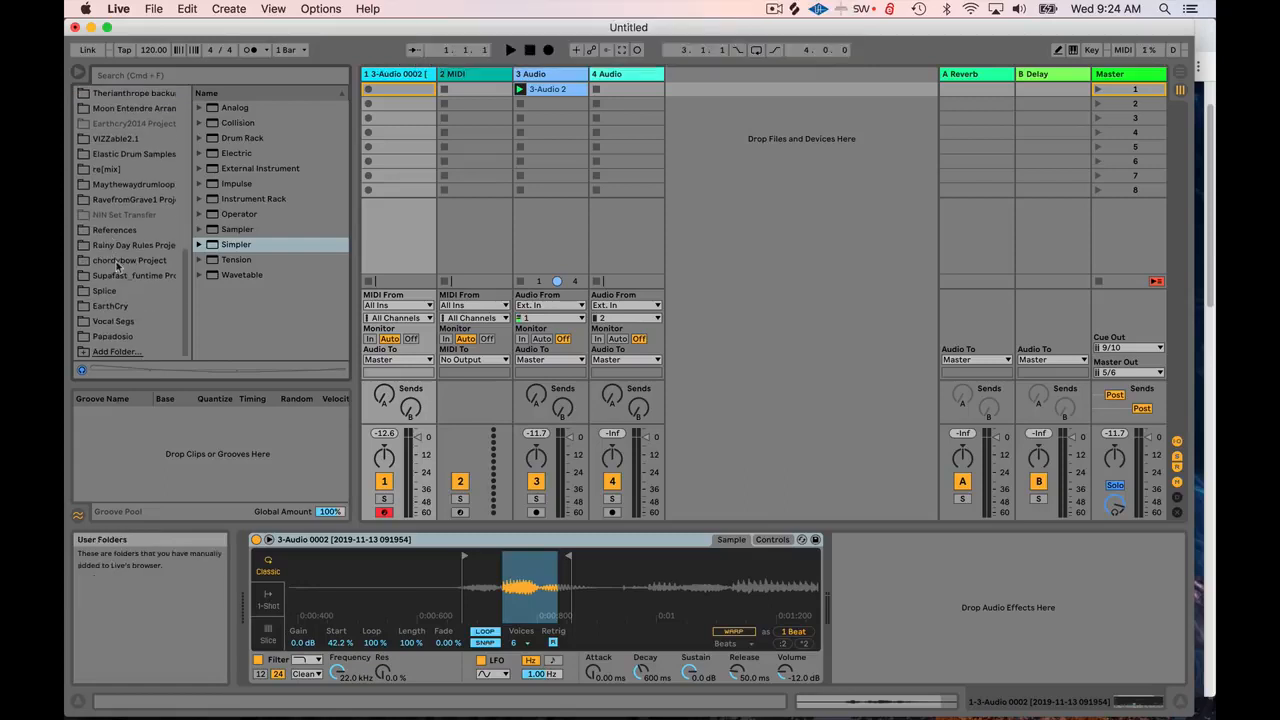
left_click(112, 352)
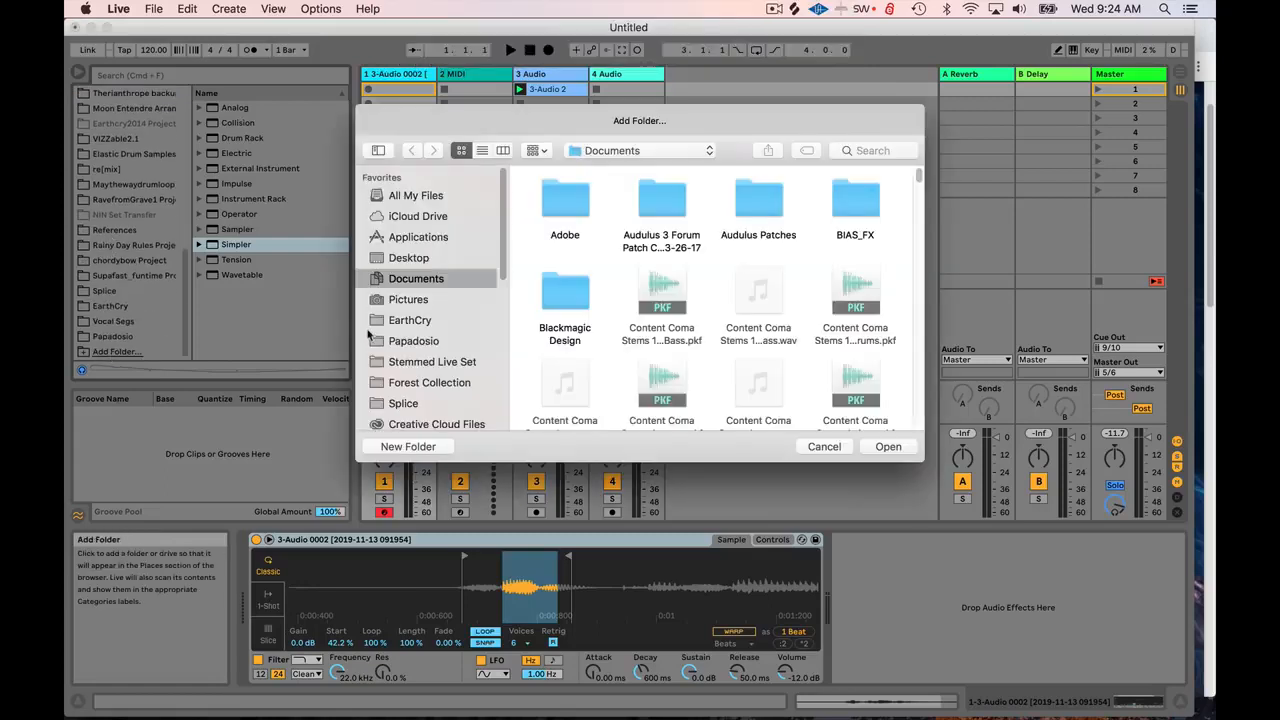
left_click(413, 340)
scroll(768, 330, "down", 4)
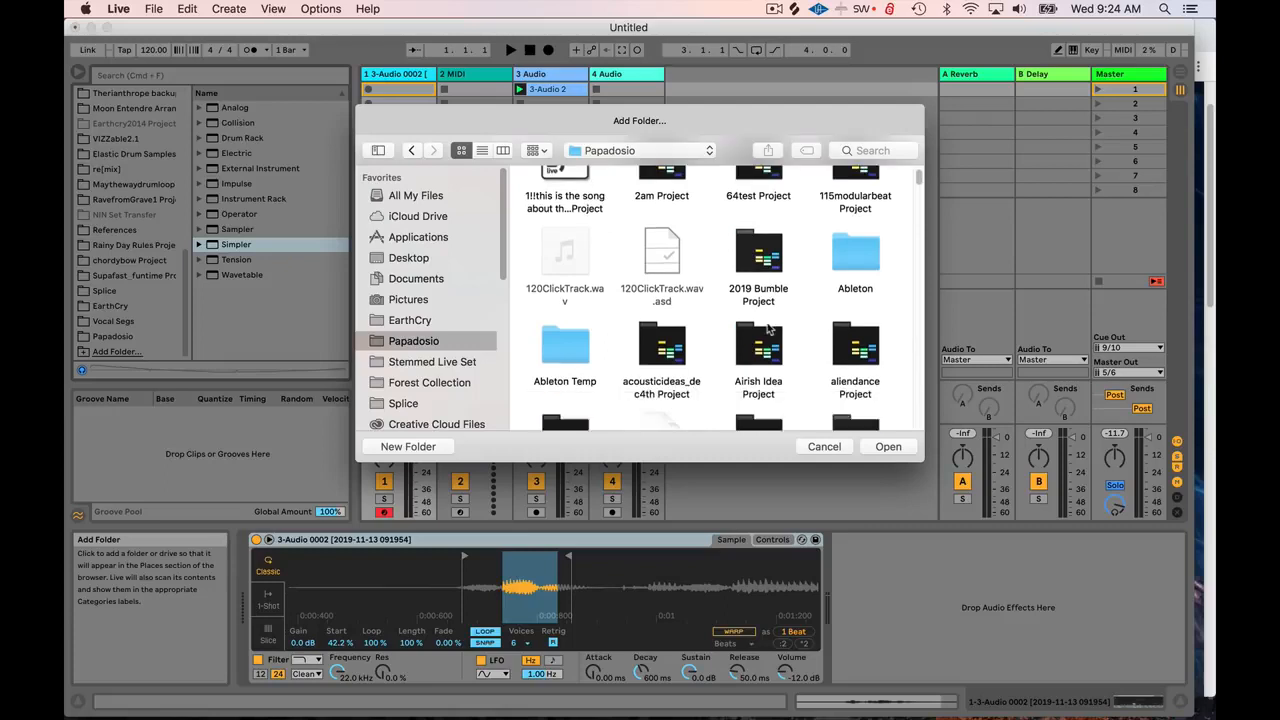
scroll(768, 330, "down", 10)
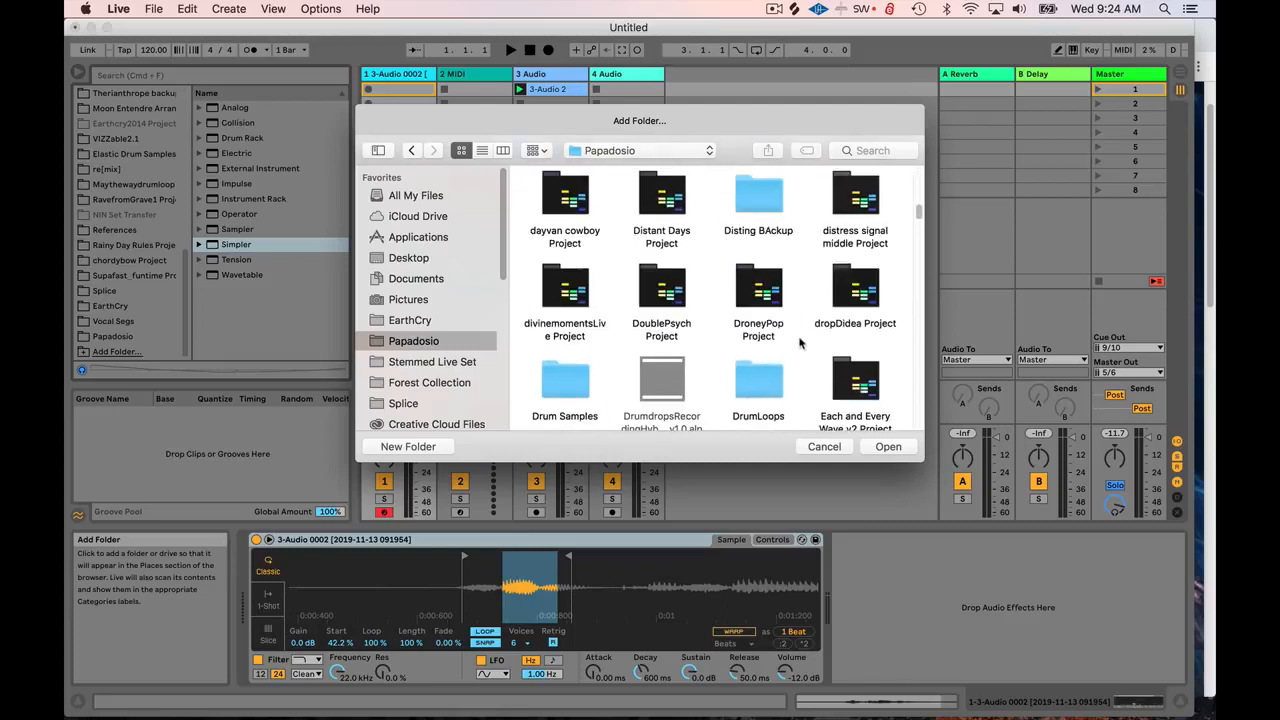
scroll(799, 343, "down", 1)
double_click(565, 325)
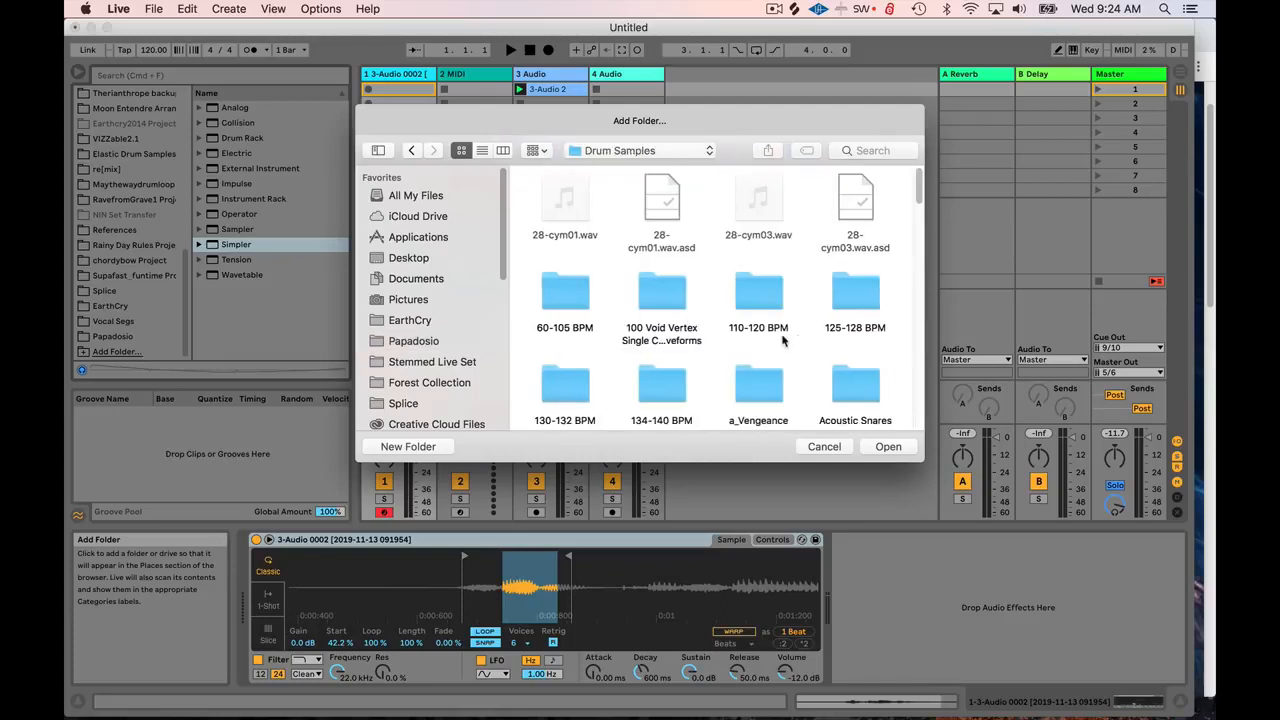
left_click(664, 300)
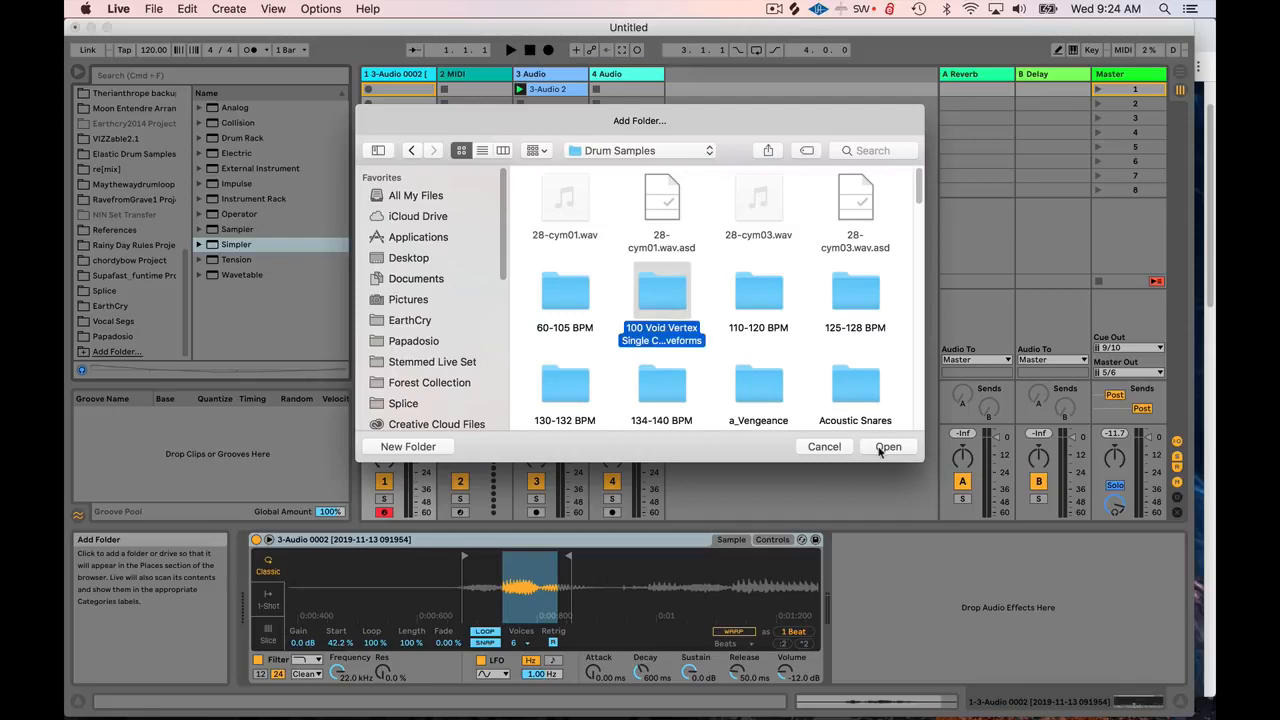
left_click(884, 447)
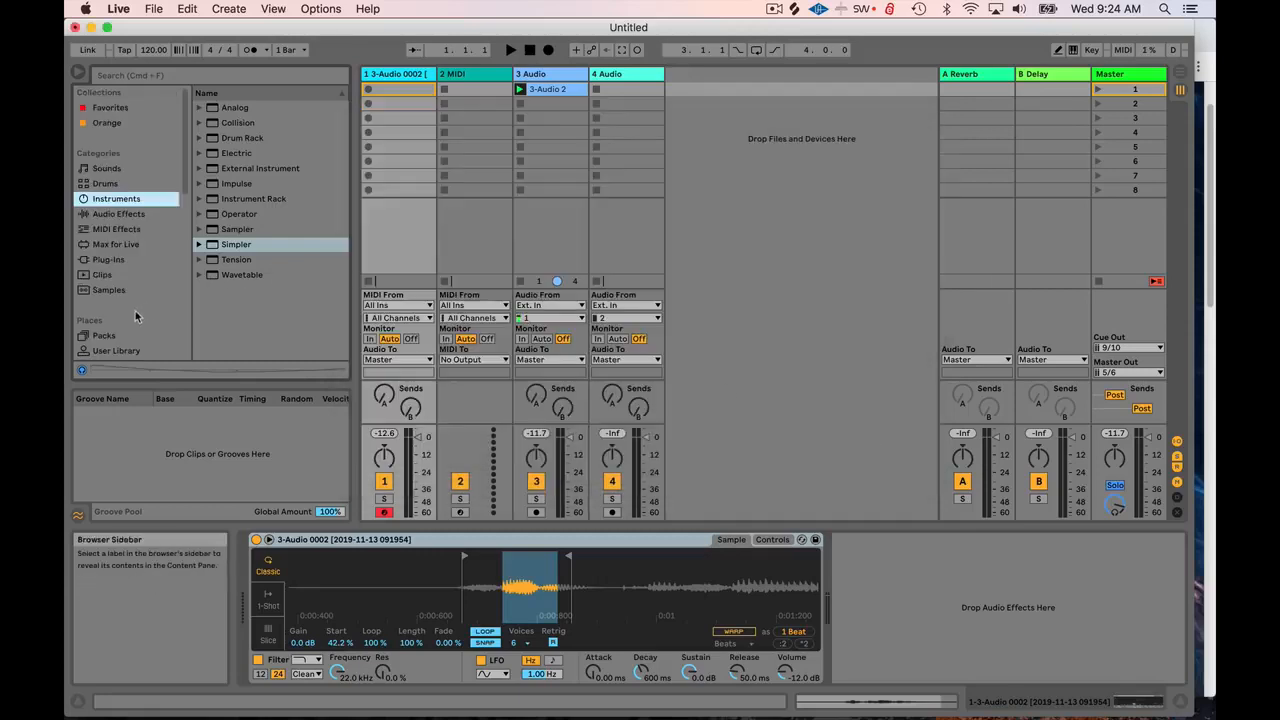
- Show the contents of the added 100 Void Vertex folder in the browser and expand its Pack one waveforms folder
scroll(135, 311, "down", 5)
scroll(130, 230, "down", 5)
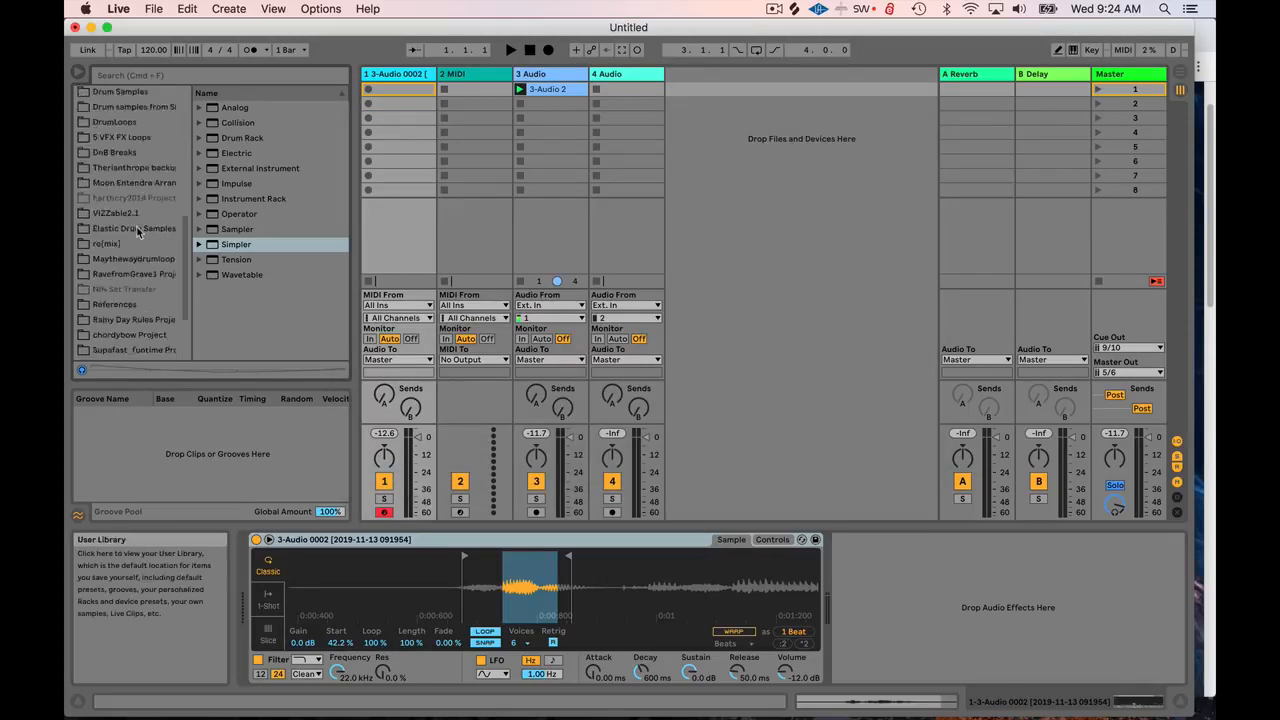
left_click(135, 337)
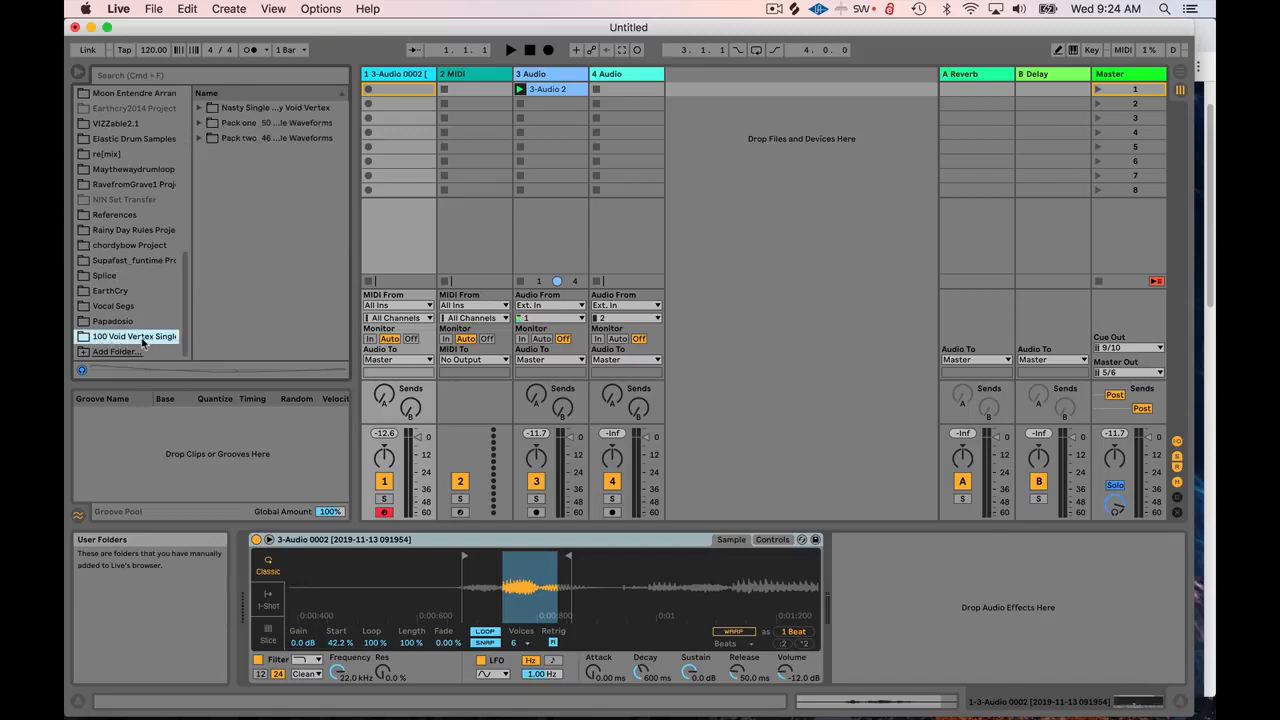
left_click(252, 112)
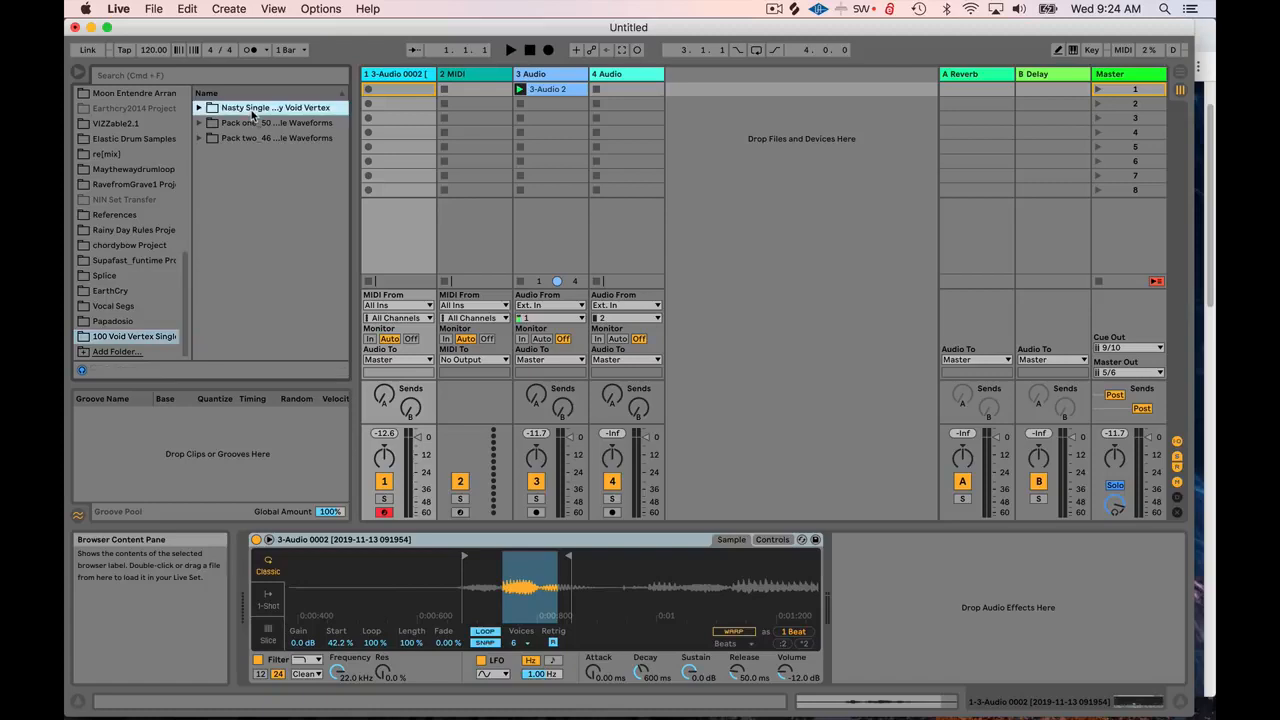
left_click(250, 123)
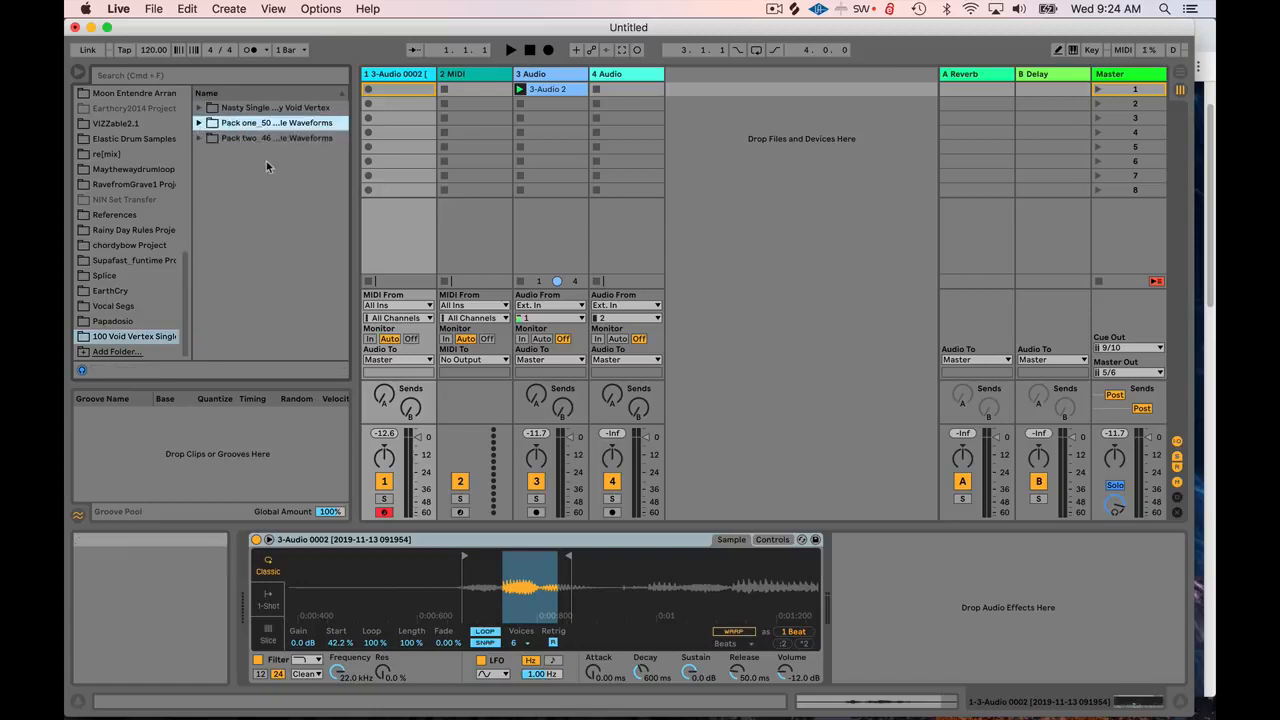
left_click(199, 123)
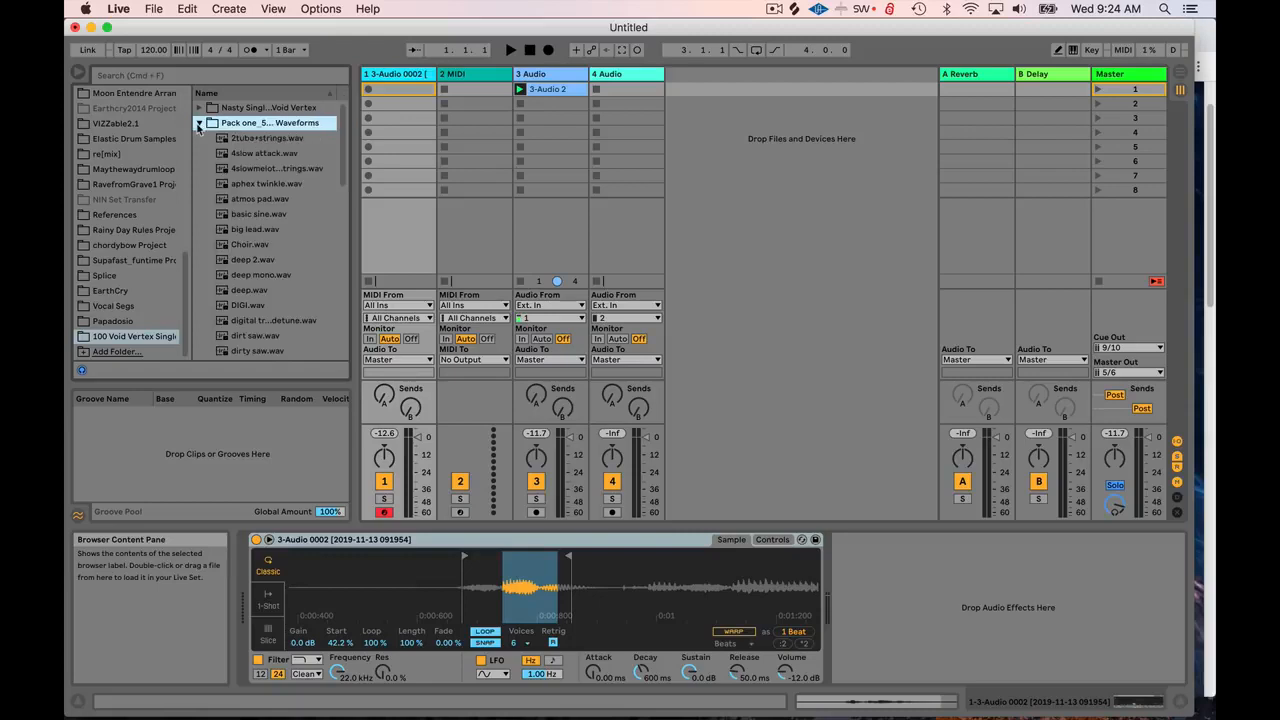
left_click(199, 124)
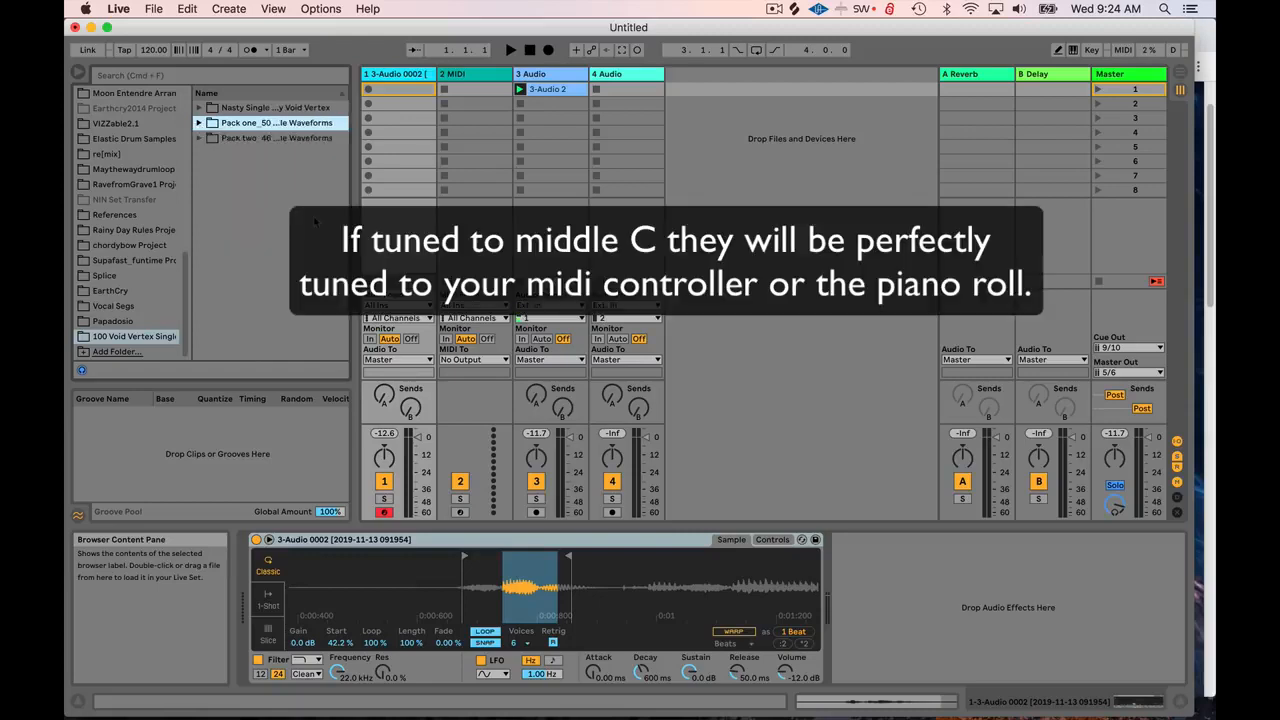
left_click(199, 123)
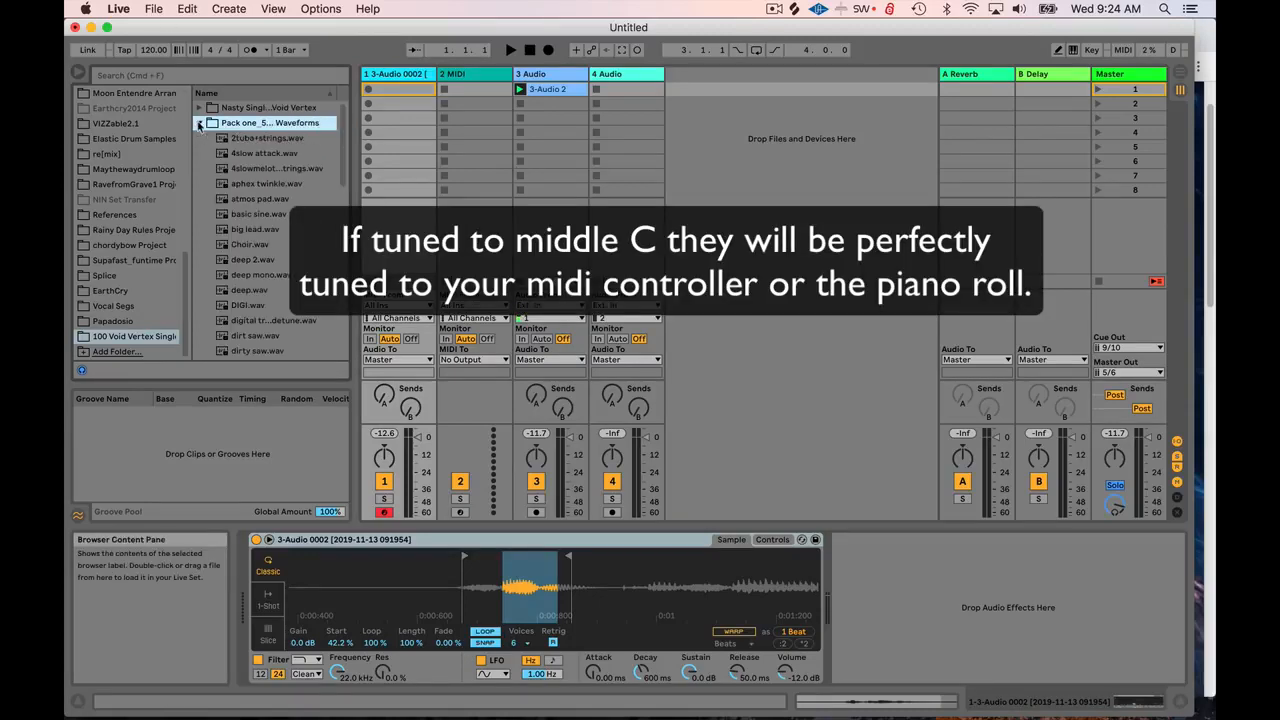
- Audition dirt saw.wav, fm spike.wav and strings sustain.wav in Simpler, each replacing the previously loaded sample
scroll(277, 200, "down", 2)
double_click(312, 313)
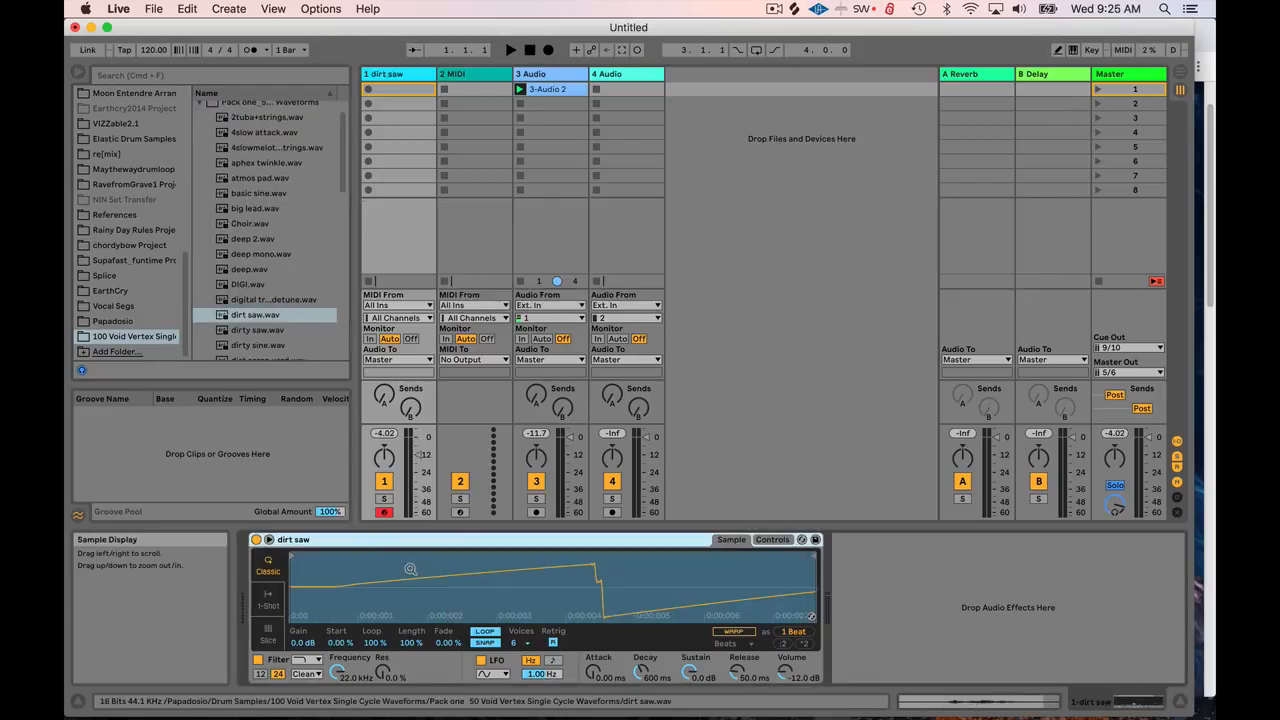
scroll(283, 328, "down", 5)
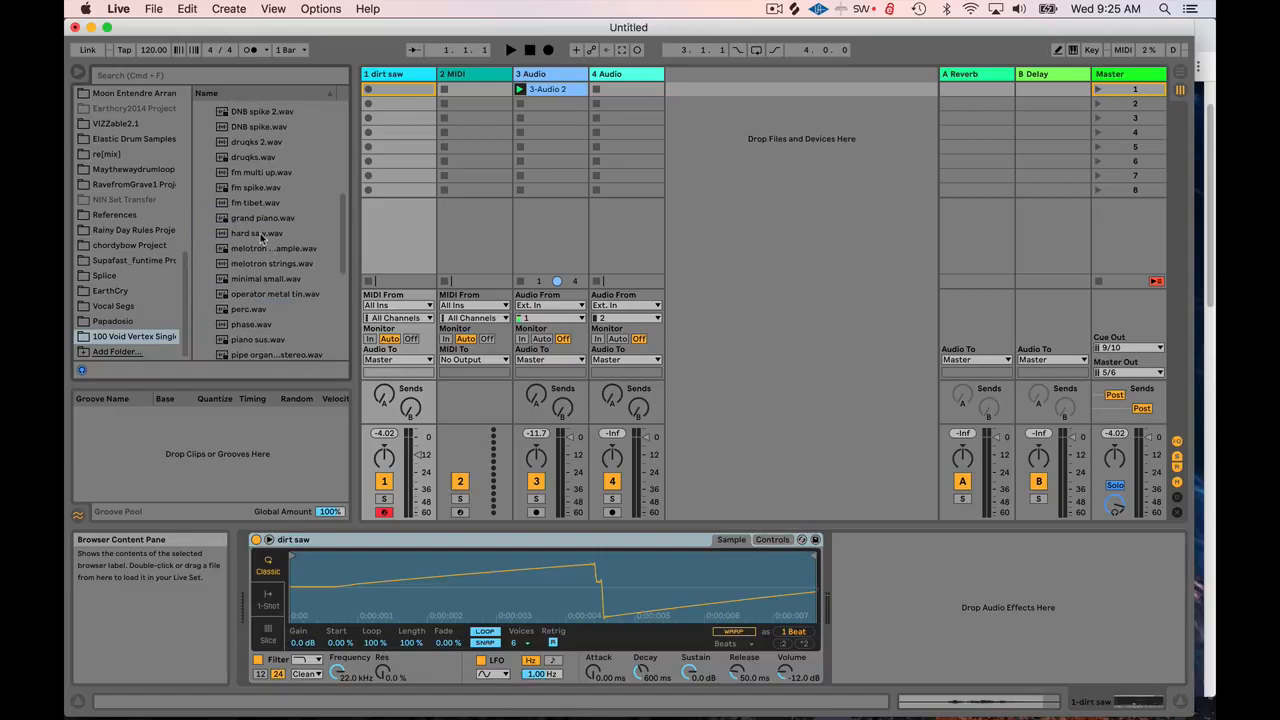
left_click_drag(257, 188, 452, 585)
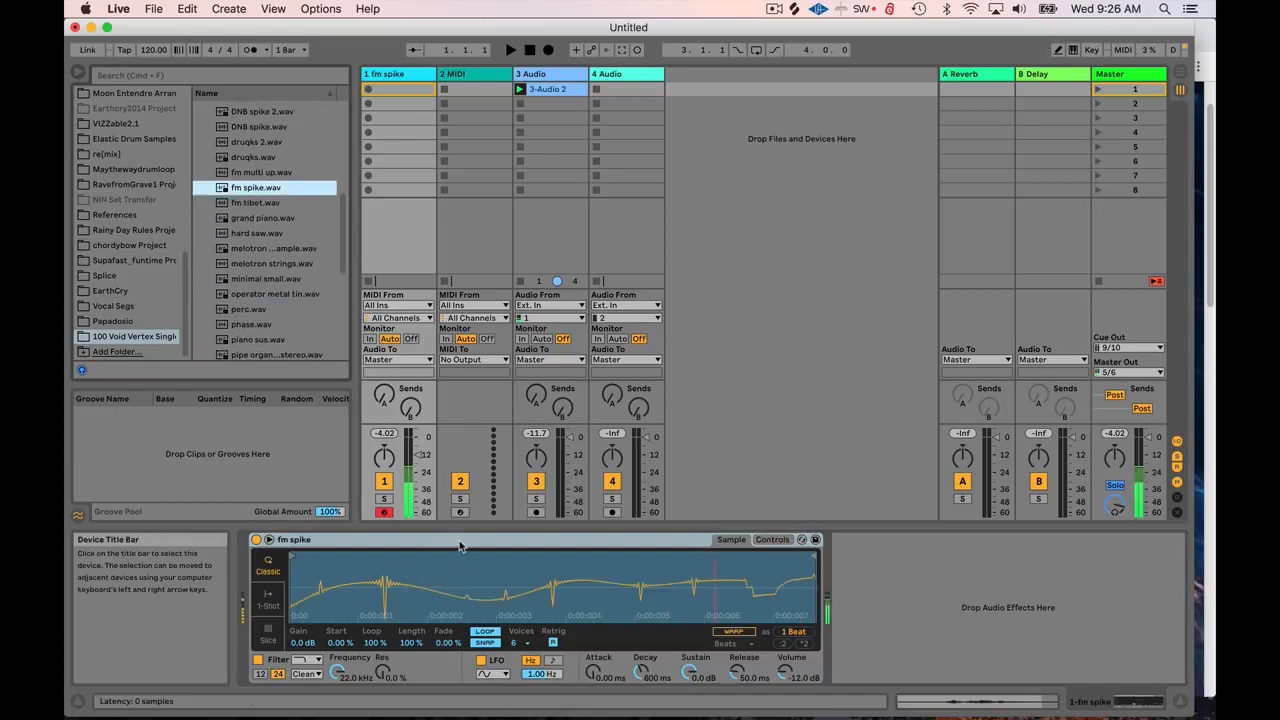
left_click_drag(267, 283, 440, 576)
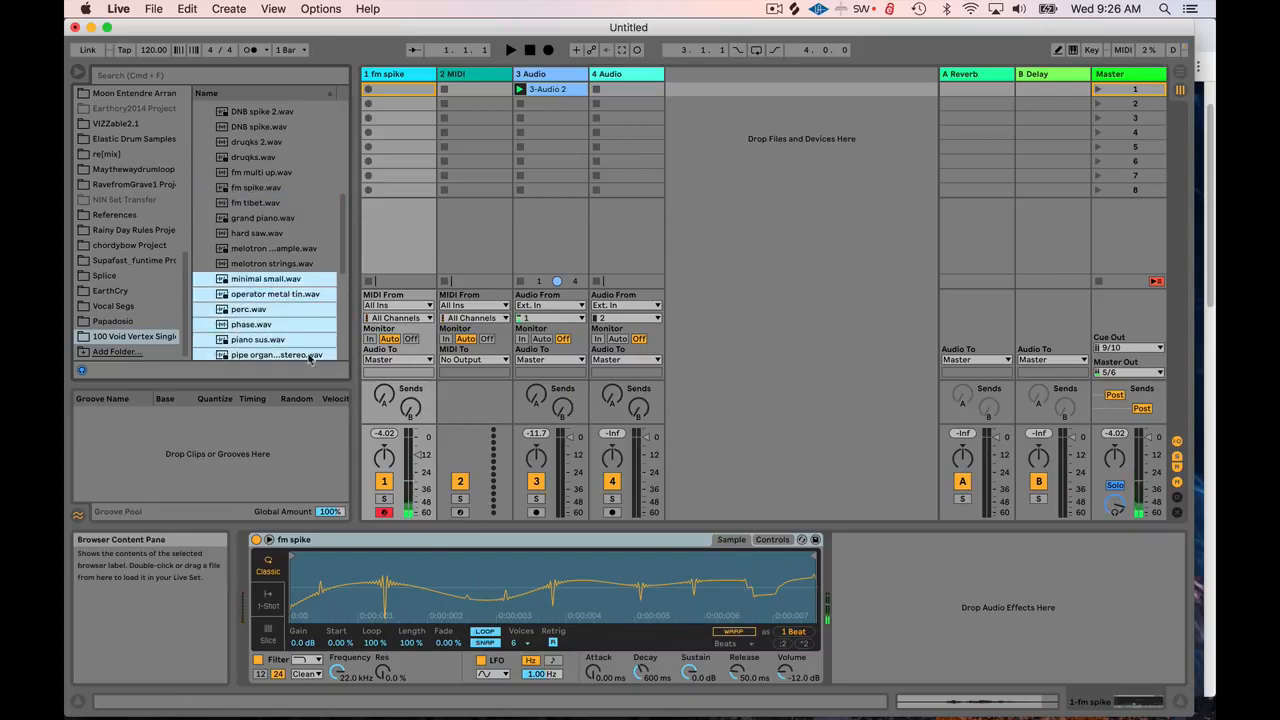
left_click(250, 324)
left_click_drag(270, 294, 483, 560)
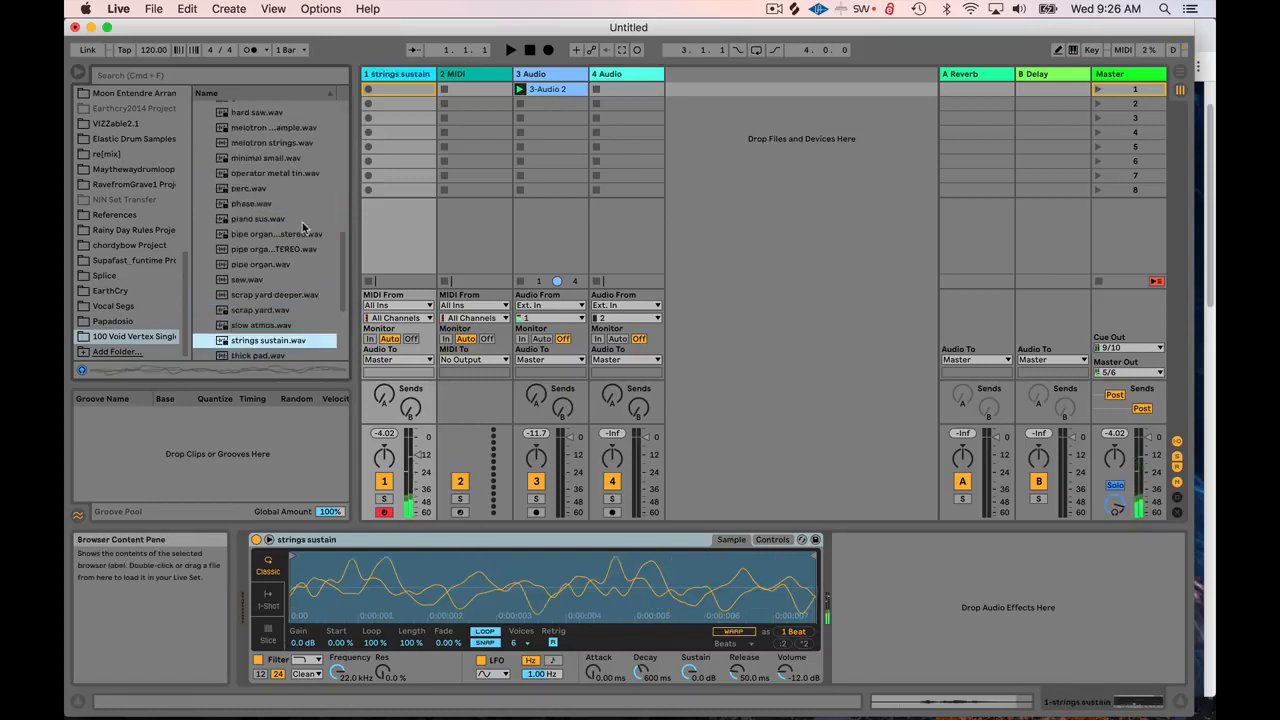
- Preview several Pack one waveforms, including basic sine.wav and dirt saw.wav, and load dirty saw.wav into Simpler
scroll(303, 223, "up", 10)
left_click(280, 218)
left_click(282, 174)
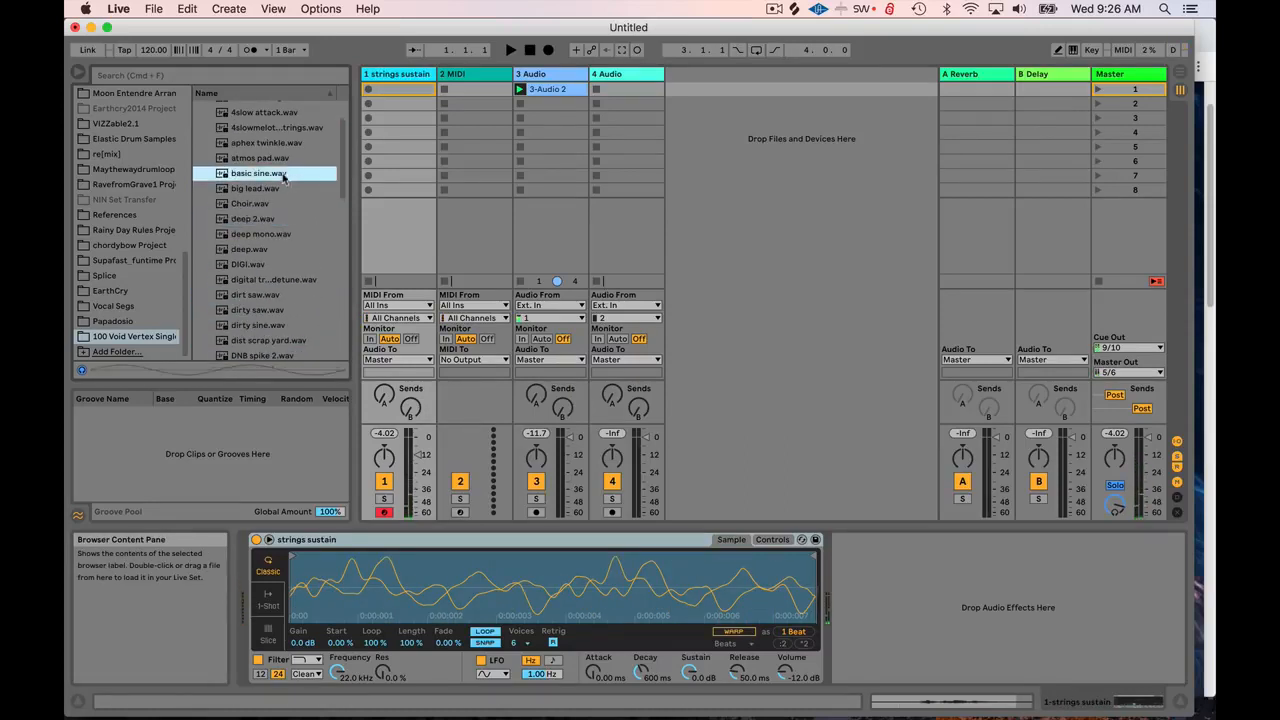
left_click(284, 157)
left_click(284, 143)
scroll(284, 150, "up", 1)
left_click(284, 305)
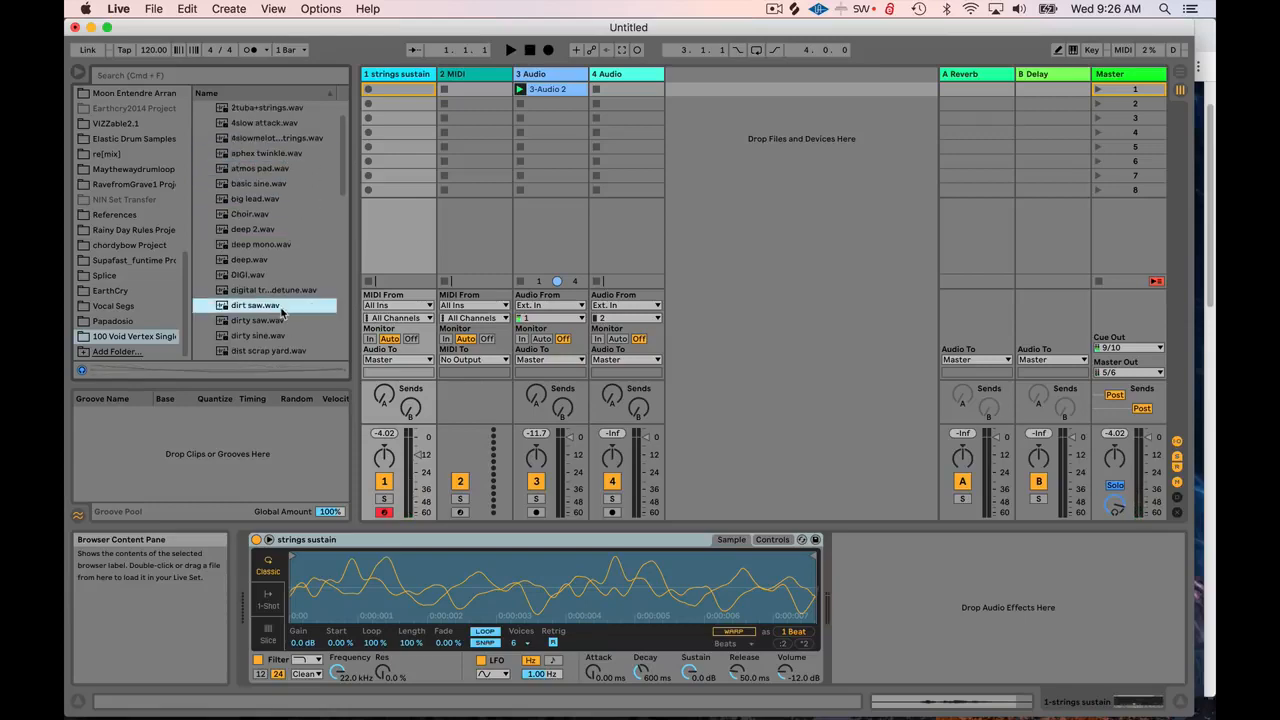
left_click(285, 322)
left_click_drag(284, 321, 465, 573)
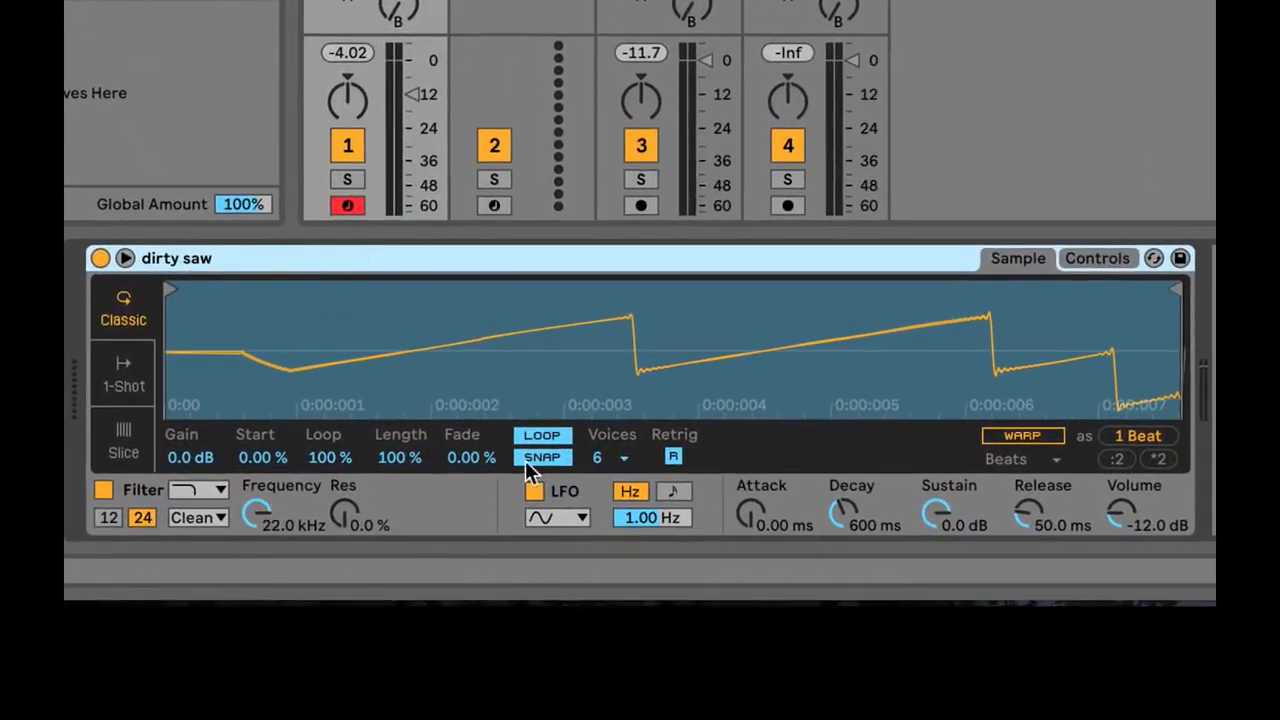
- Try the high-pass filter type on the dirty saw with a cutoff sweep, and return to the low-pass type
left_click(256, 515)
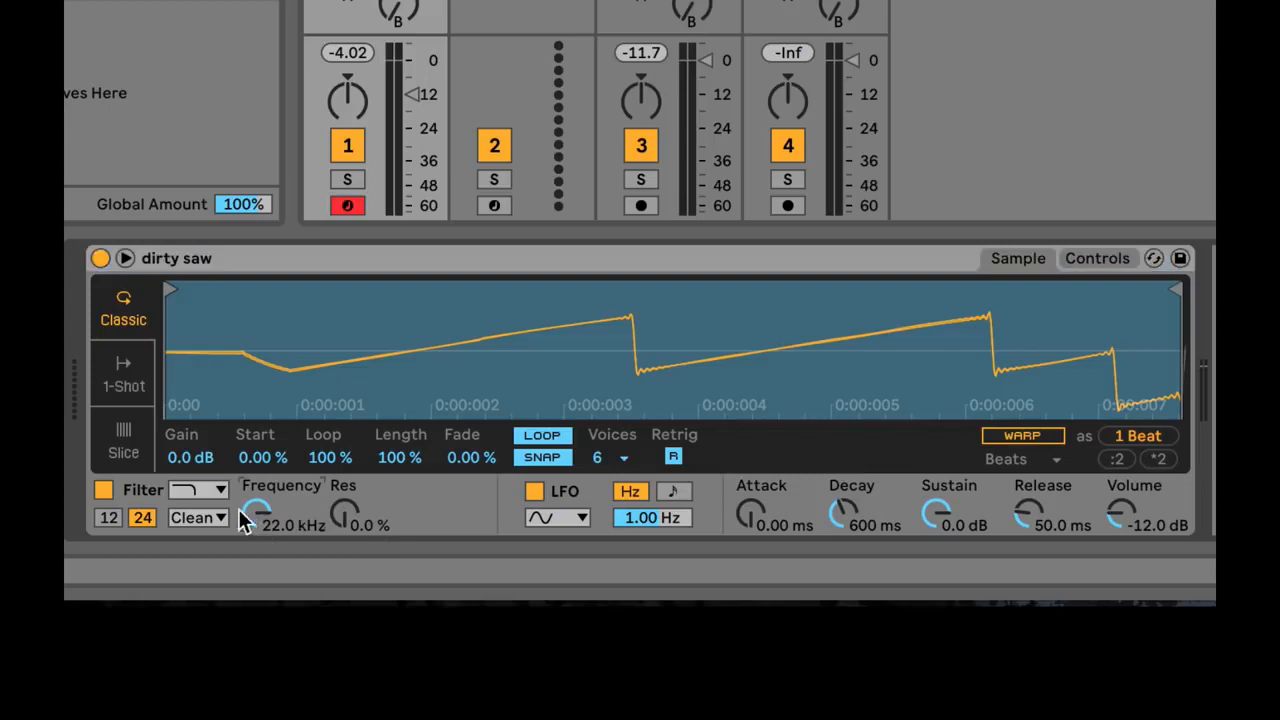
left_click(112, 518)
left_click(206, 489)
left_click(218, 489)
left_click(198, 489)
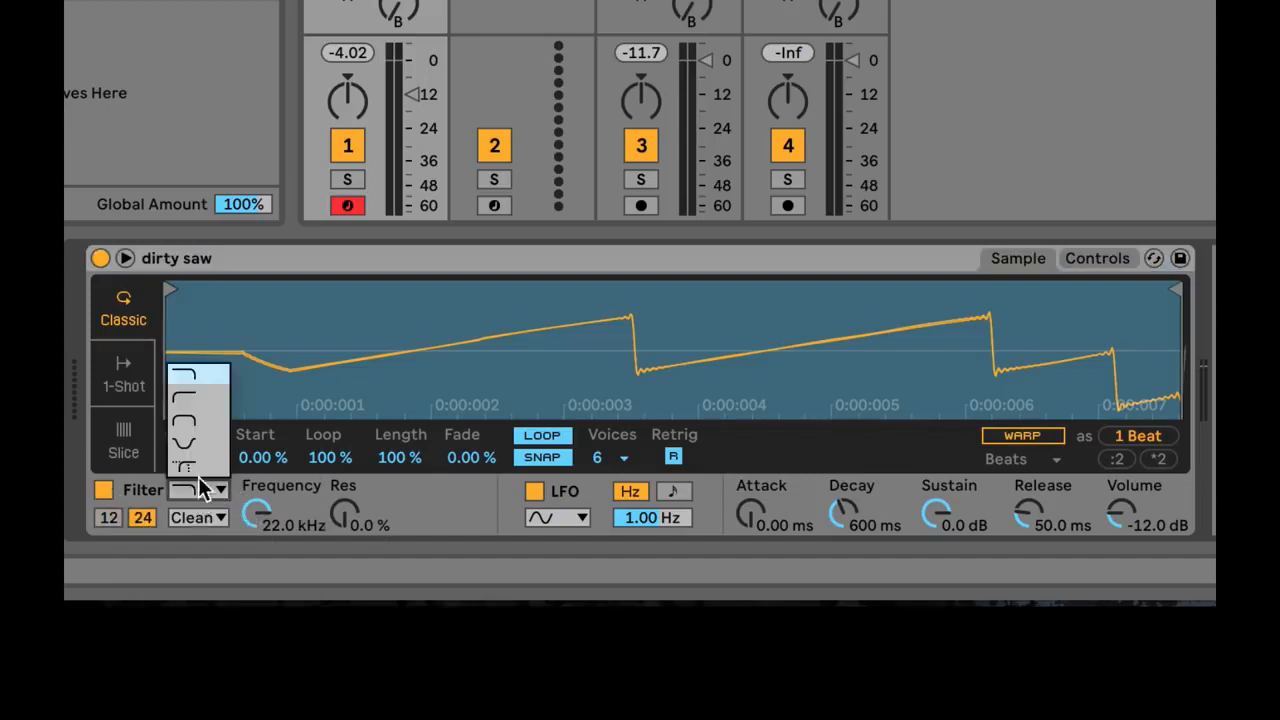
left_click(191, 397)
left_click_drag(258, 527, 307, 548)
left_click(200, 490)
left_click(190, 372)
- Switch the filter circuit to MS2 with Drive at 10.3 dB, and set Res to 33 % and Frequency to 11.7 kHz
left_click_drag(252, 486, 224, 504)
left_click(198, 517)
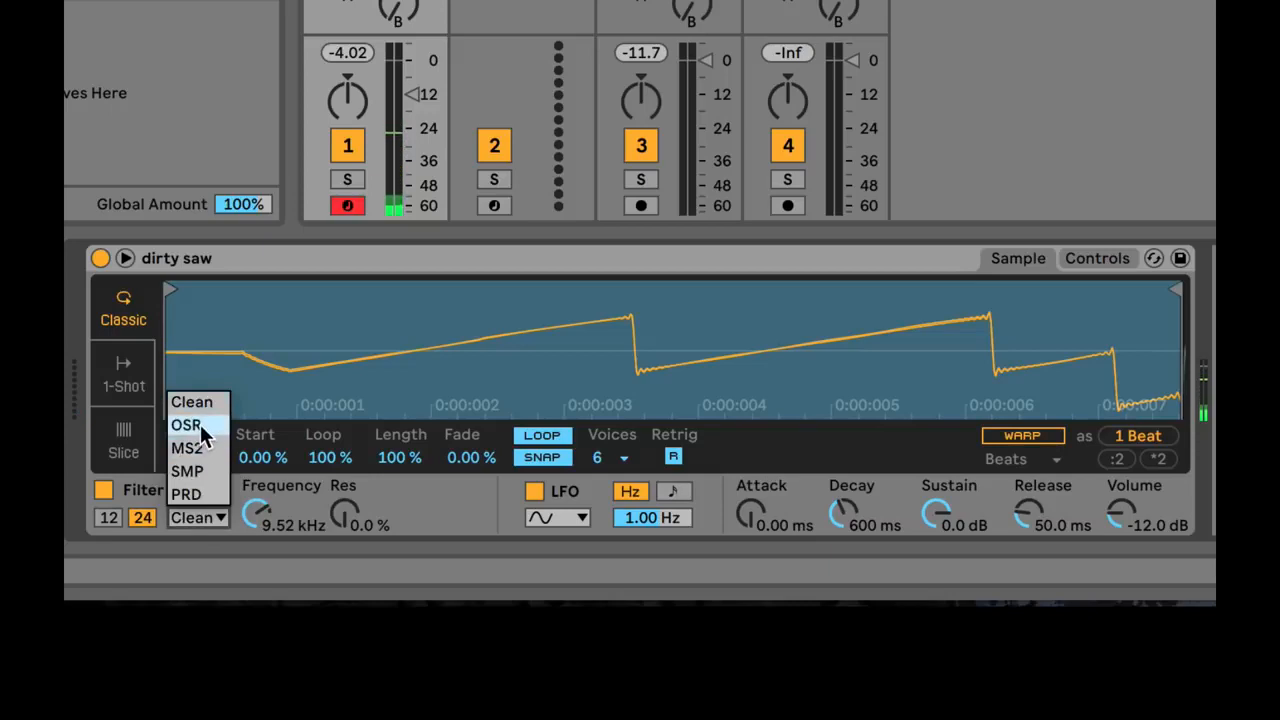
left_click(203, 447)
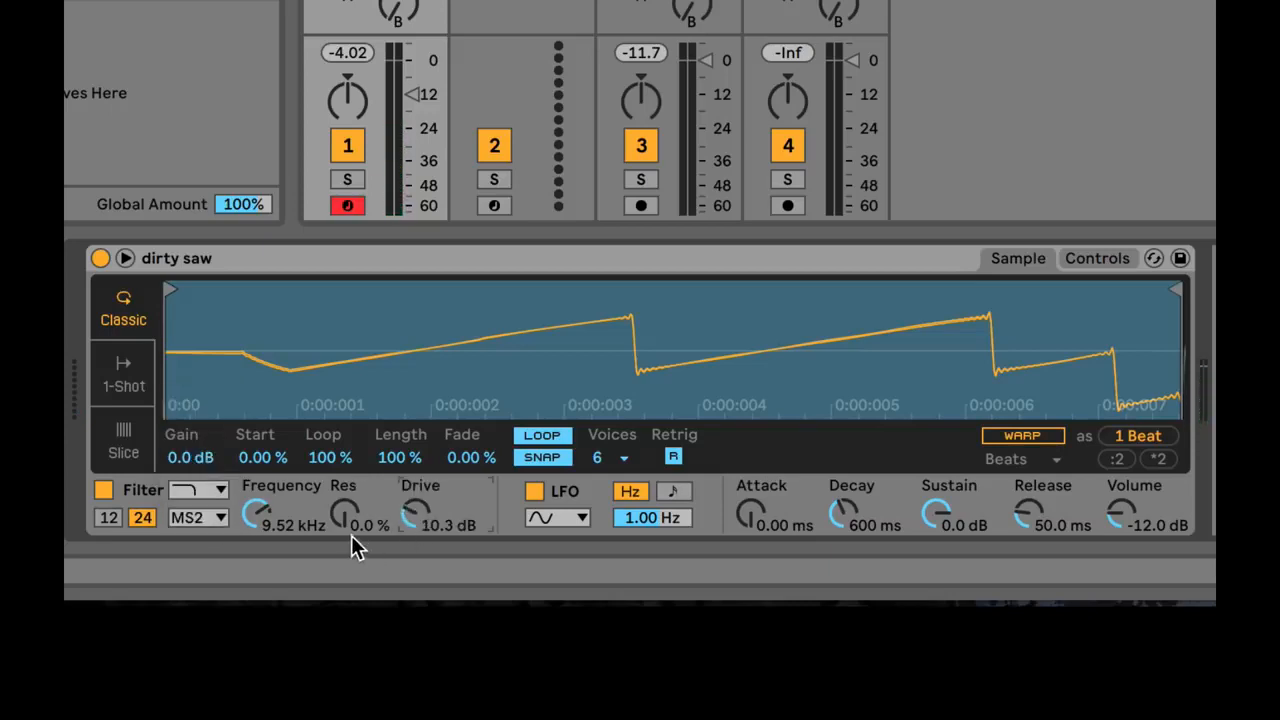
left_click_drag(256, 513, 291, 478)
- Set the amplitude Release to 1.53 s and lower the filter Frequency to 2.20 kHz
left_click_drag(1027, 513, 1027, 430)
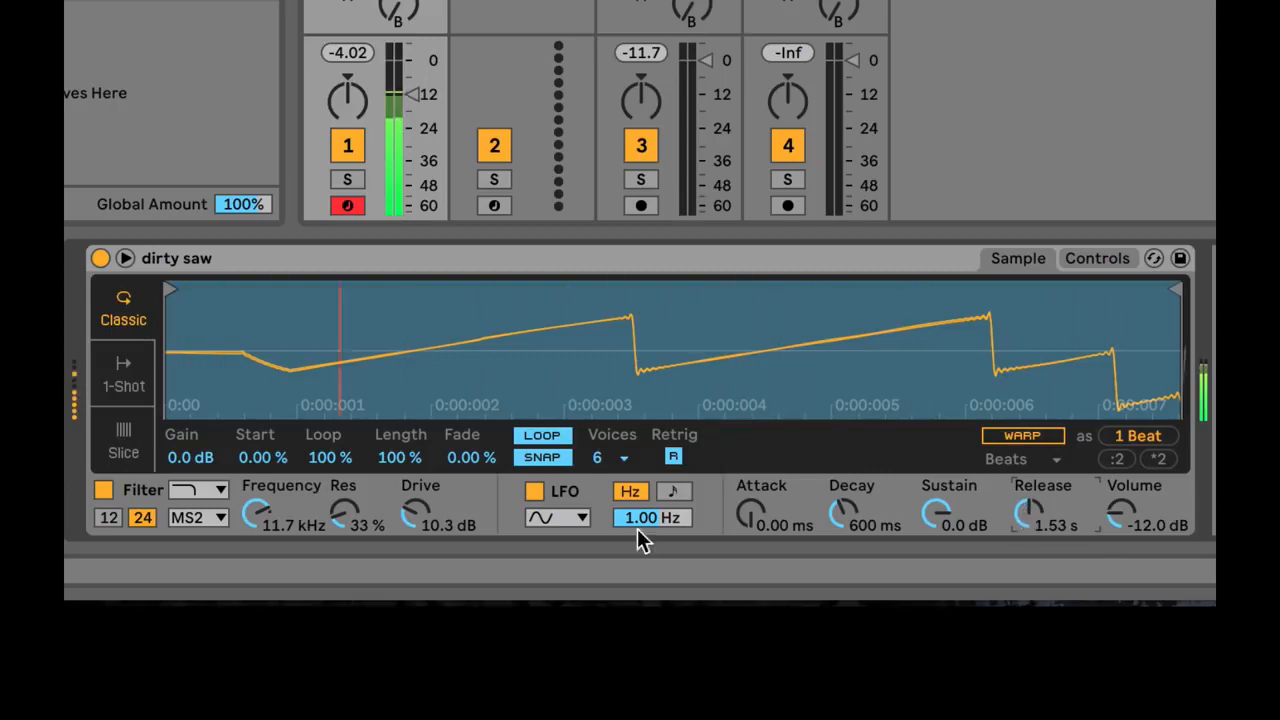
left_click_drag(274, 523, 274, 560)
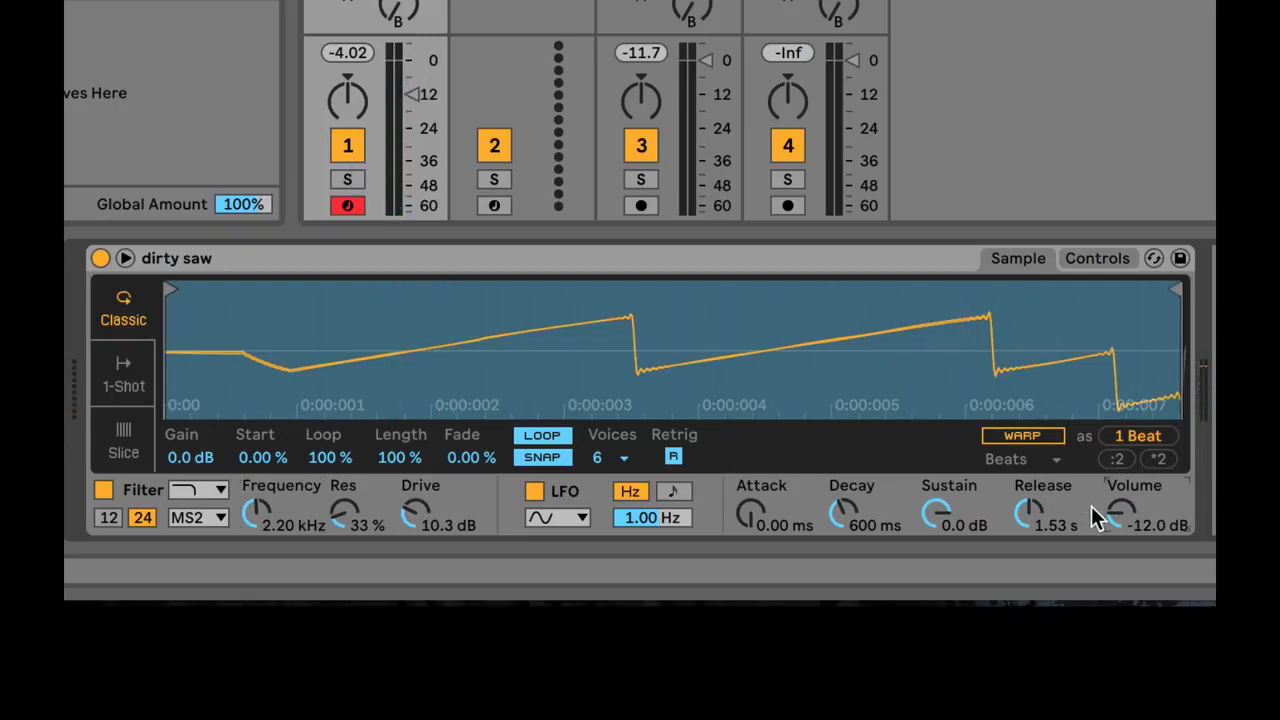
left_click(1121, 514)
- Turn on the filter envelope with Amount 41 and Decay 281 ms, and lower the filter Frequency to 285 Hz
left_click(1077, 259)
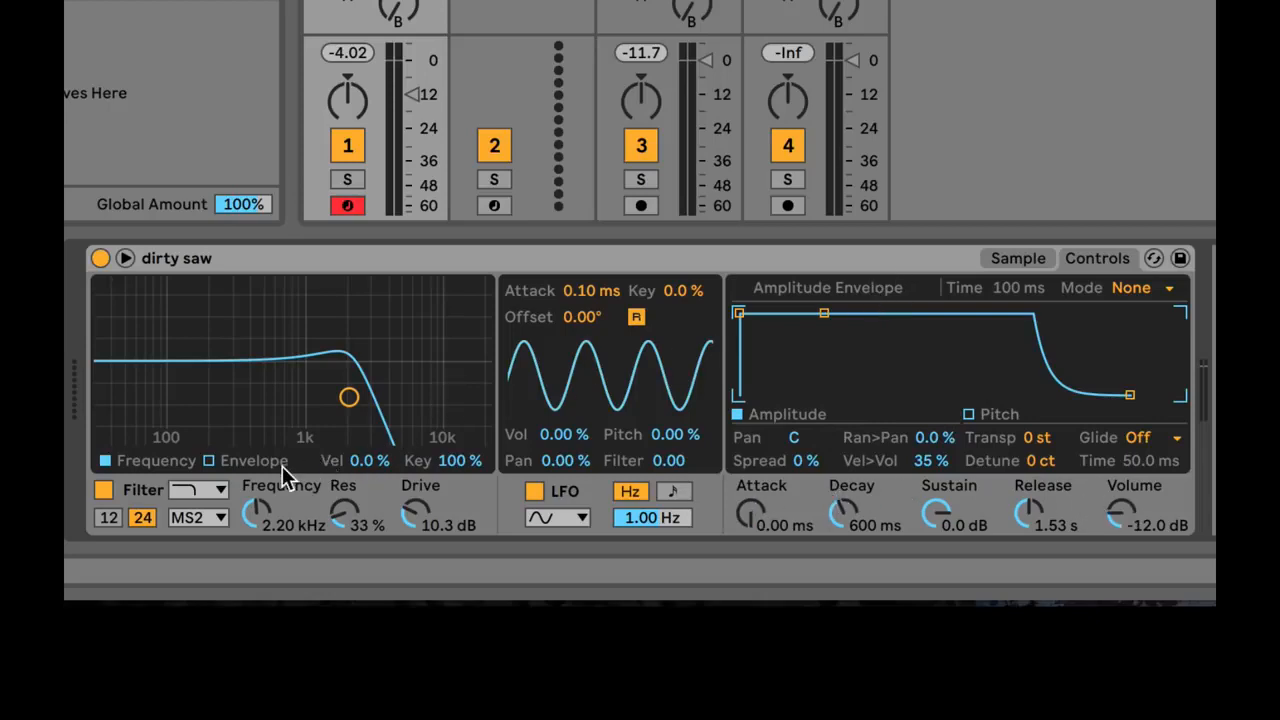
left_click(209, 461)
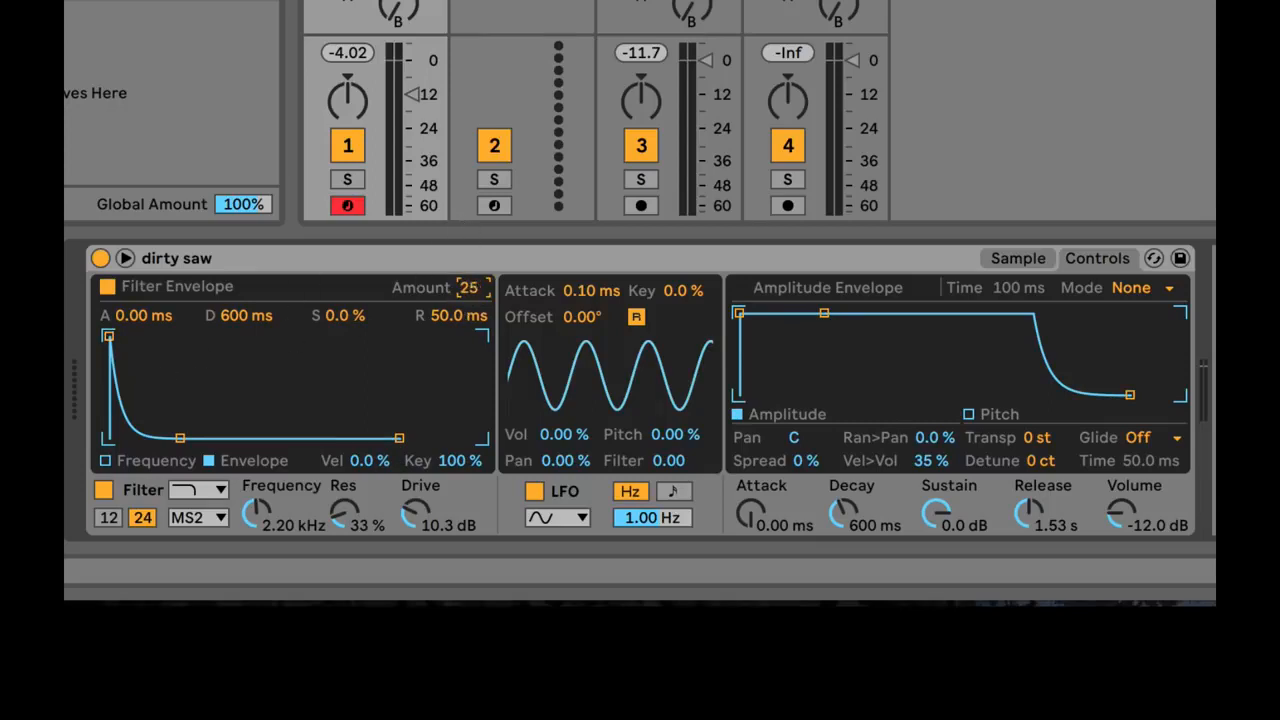
left_click_drag(256, 512, 256, 568)
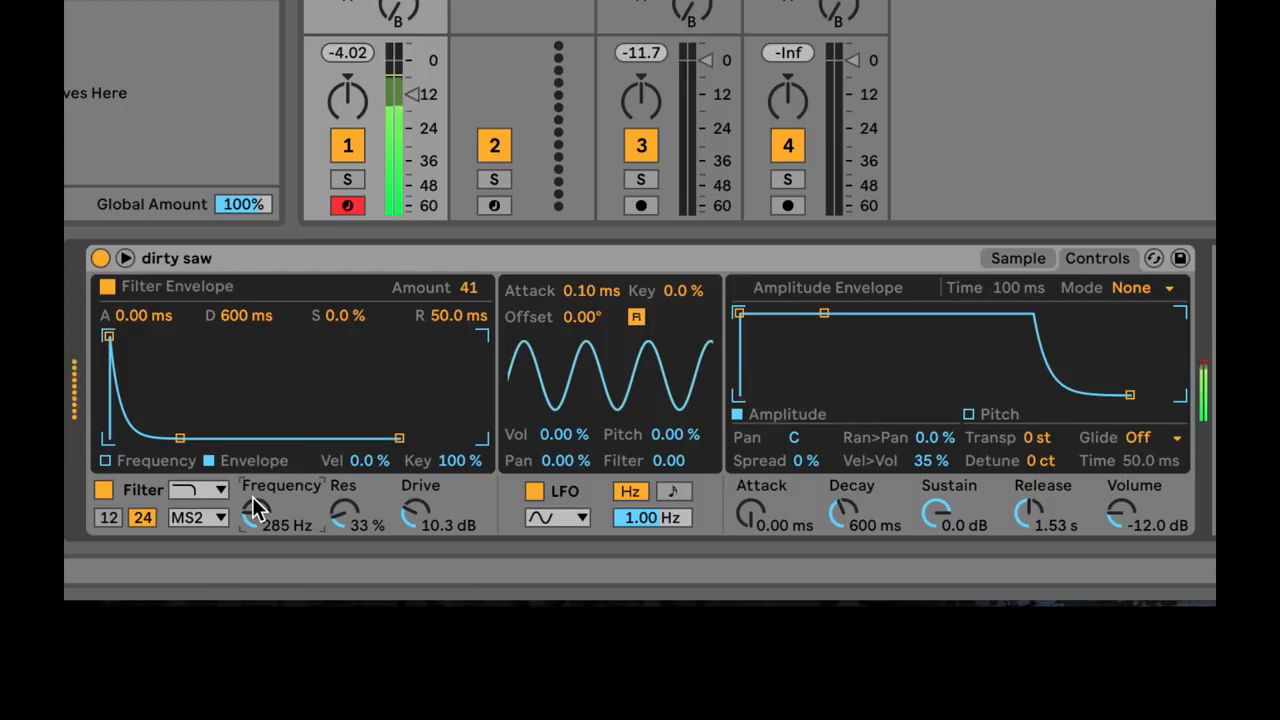
left_click(366, 264)
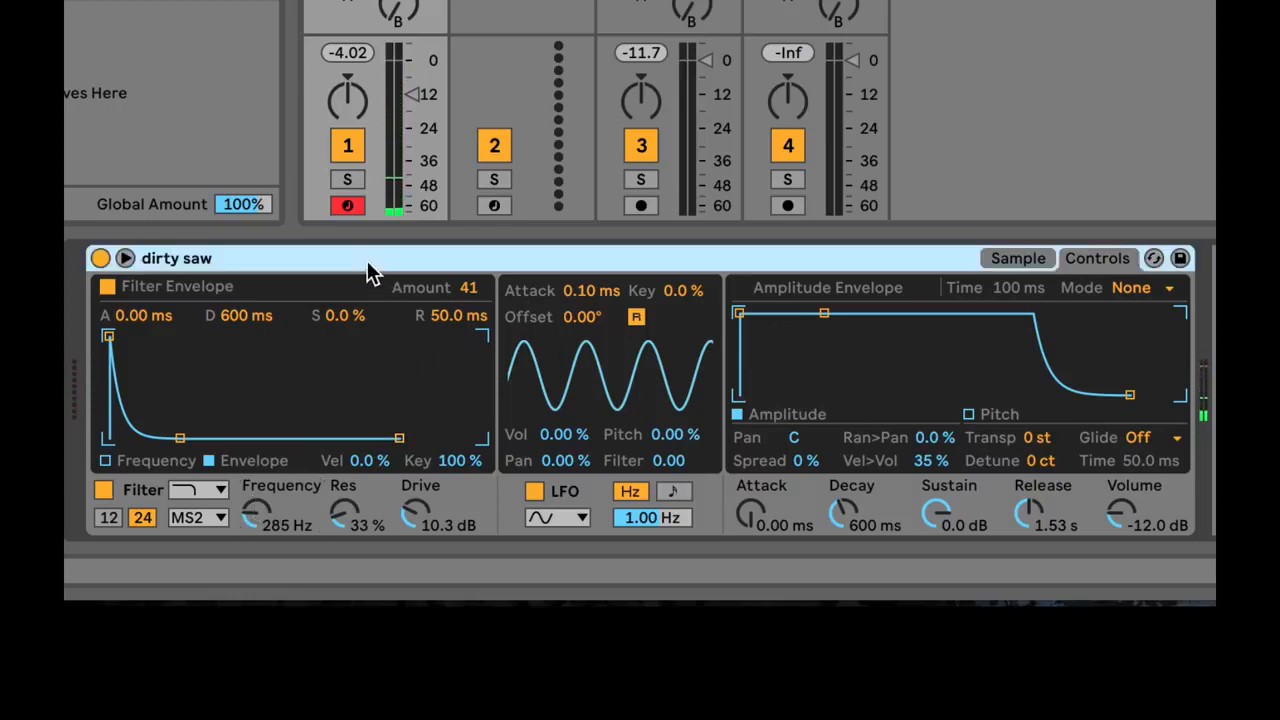
mouse_move(181, 438)
left_mouse_down()
mouse_move(226, 438)
mouse_move(140, 438)
mouse_move(172, 438)
left_mouse_up()
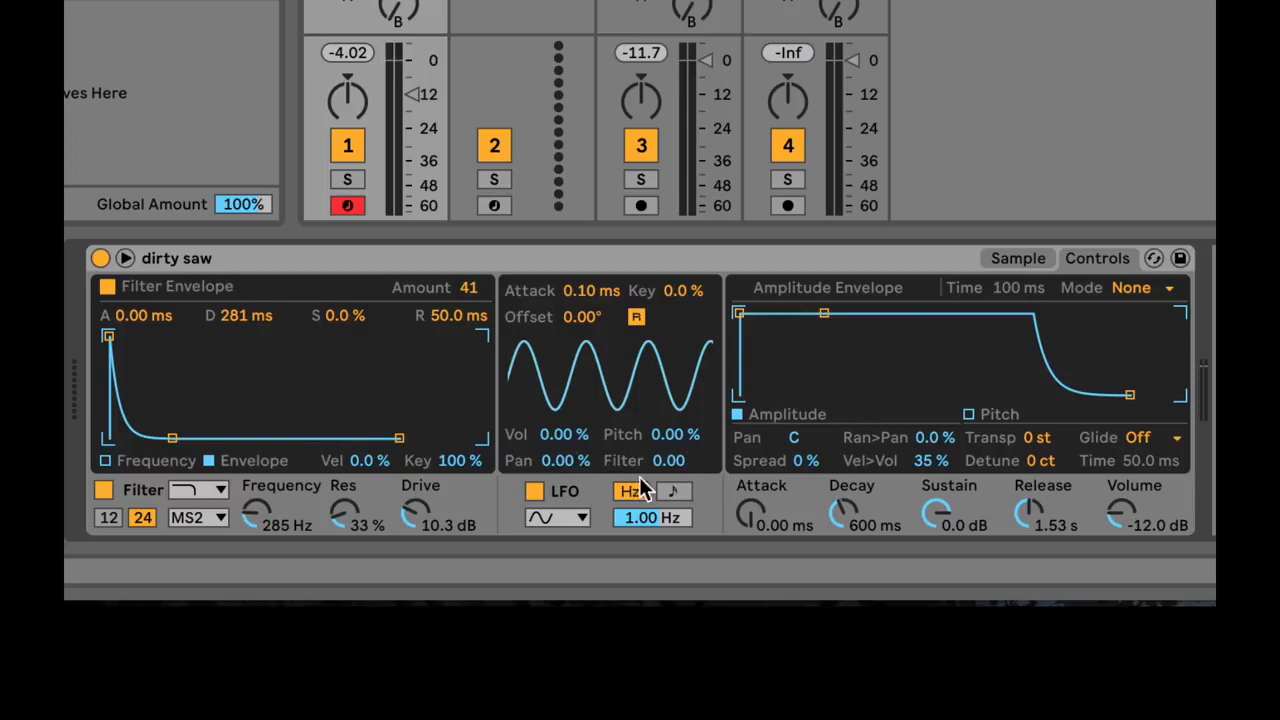
- Apply the LFO to pitch at 7.06 %, turn off its retrigger, and raise its rate to 16.0 Hz
left_click(675, 434)
left_click_drag(675, 434, 675, 414)
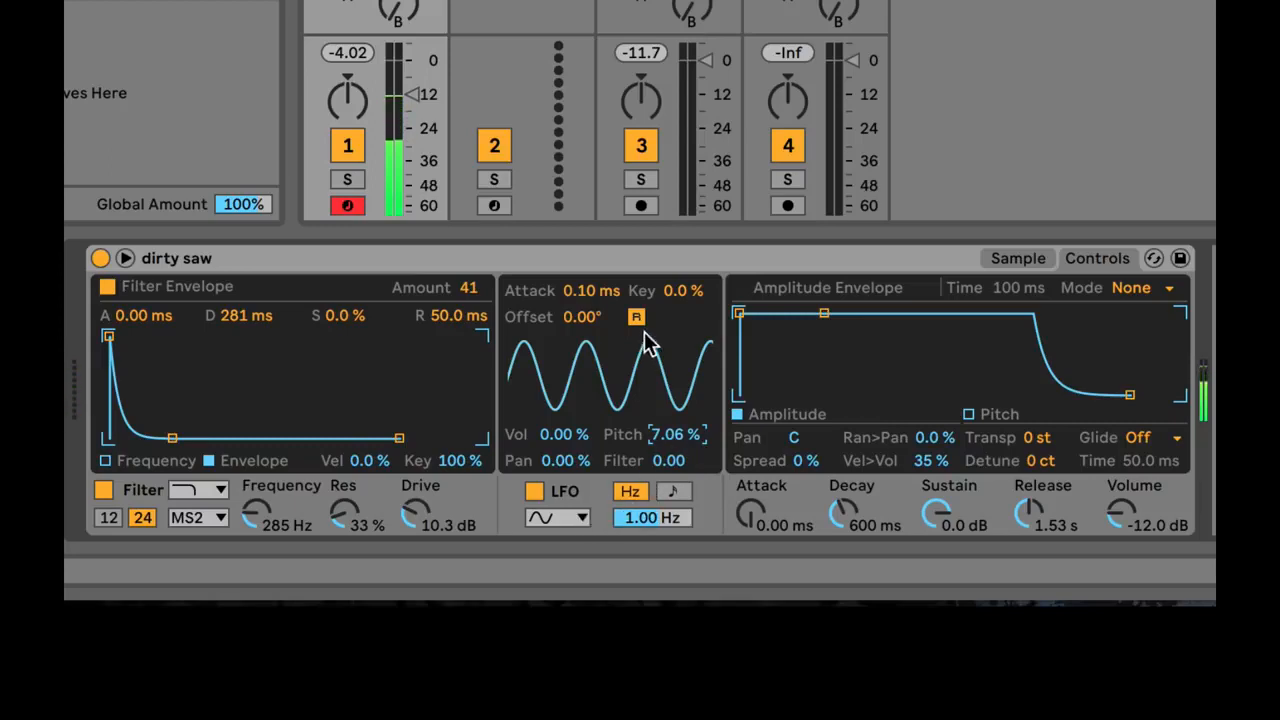
mouse_move(640, 517)
left_mouse_down()
mouse_move(640, 468)
mouse_move(648, 528)
left_mouse_up()
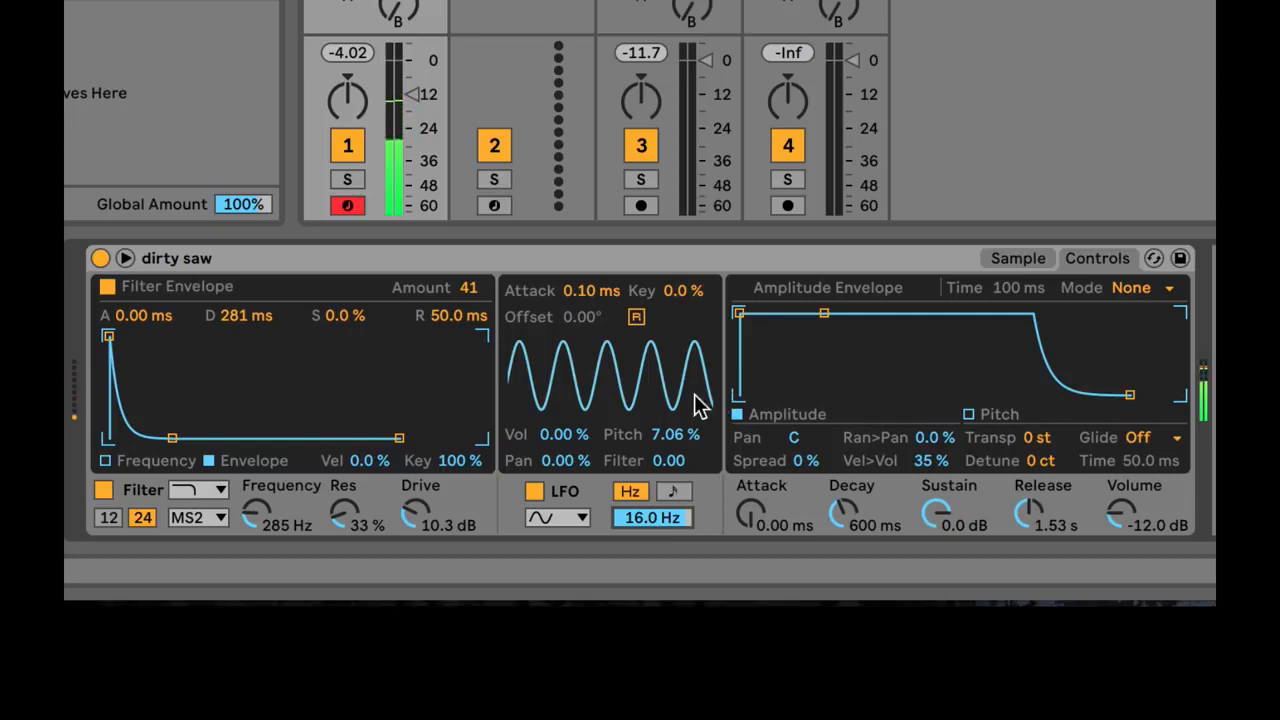
- Lower the LFO's Pitch amount to 0.05 %, raise its Vol amount to 75.8 %, and set the rate to 30.0 Hz
left_click_drag(594, 434, 557, 460)
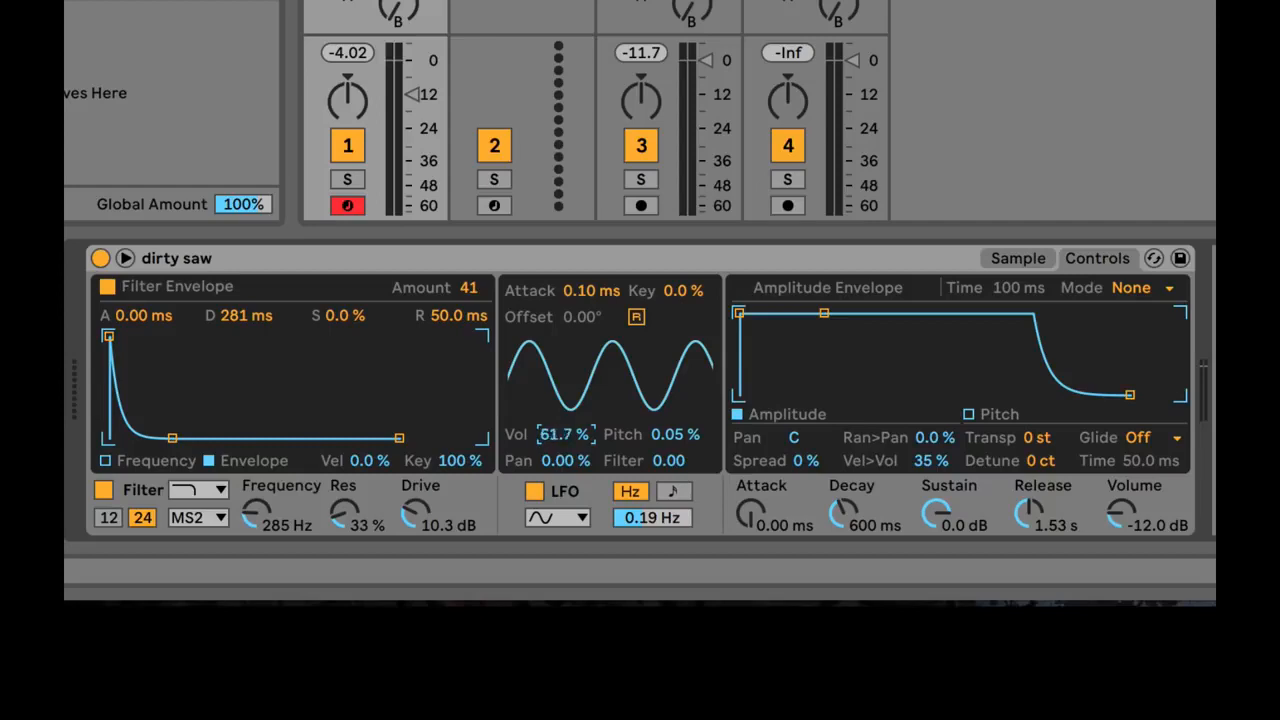
left_click_drag(565, 434, 581, 456)
left_click_drag(639, 518, 639, 455)
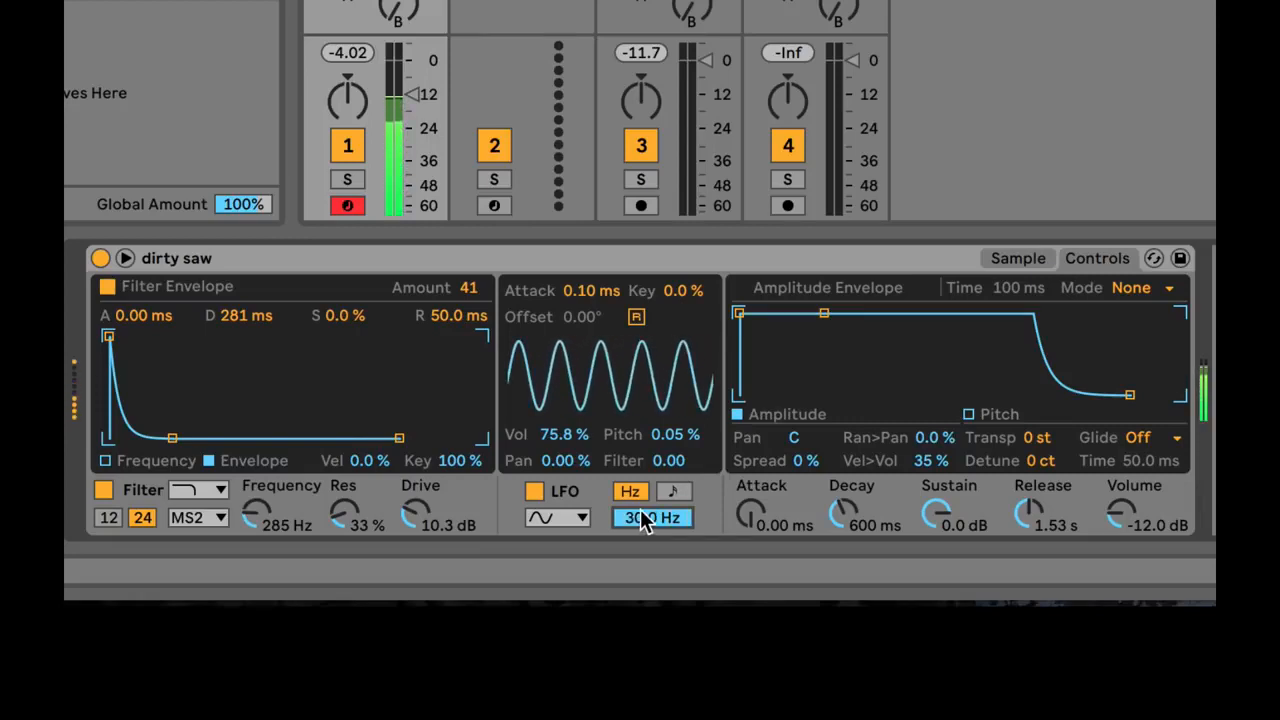
- Set the LFO amounts to Vol 43.0 %, Pan 29.7 %, Filter 11.6 and Pitch 0.00 %, with the rate at 18.2 Hz
mouse_move(583, 431)
left_mouse_down()
mouse_move(583, 452)
mouse_move(572, 440)
left_mouse_up()
mouse_move(665, 463)
left_mouse_down()
mouse_move(663, 440)
mouse_move(671, 470)
left_mouse_up()
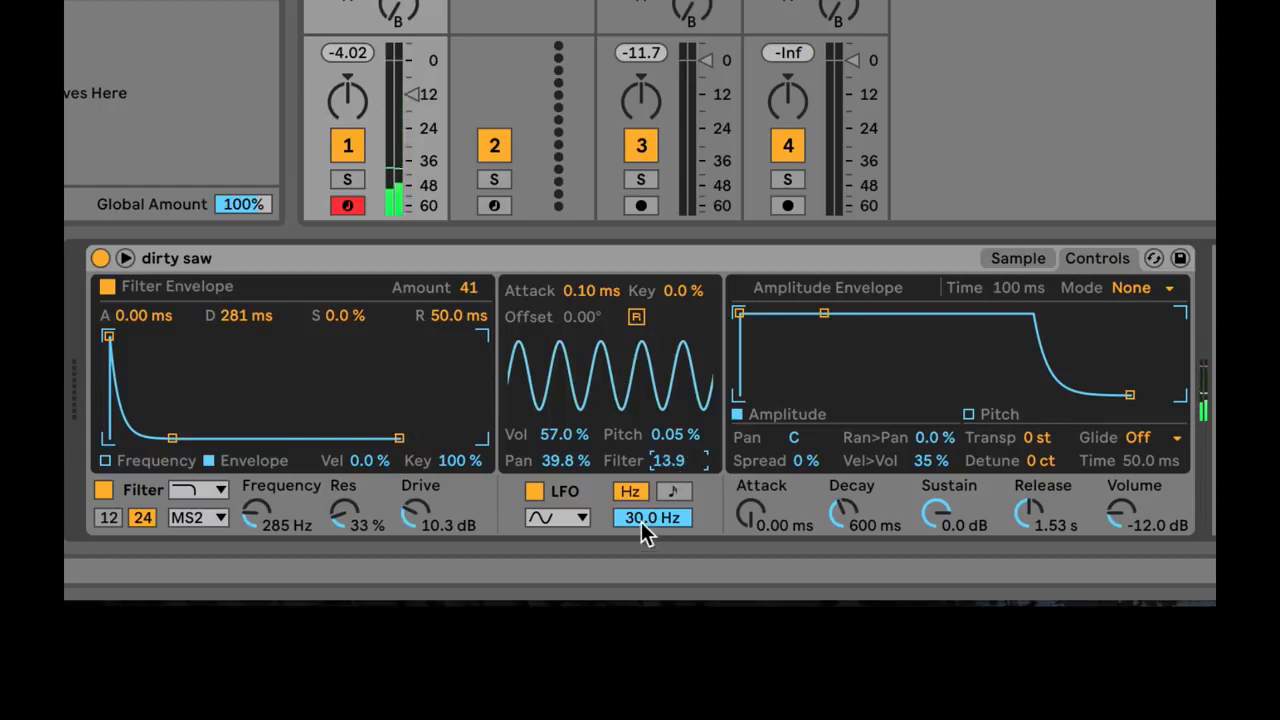
left_click_drag(648, 522, 648, 540)
left_click_drag(562, 455, 562, 468)
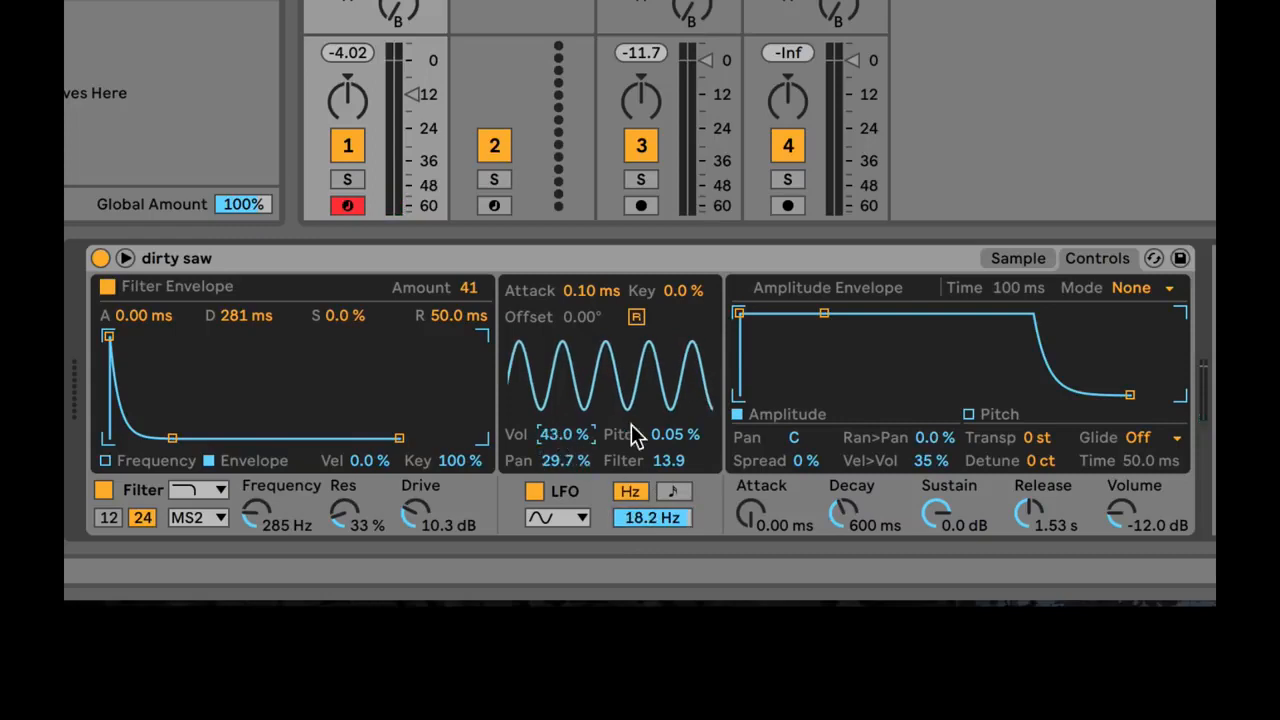
left_click_drag(668, 460, 668, 466)
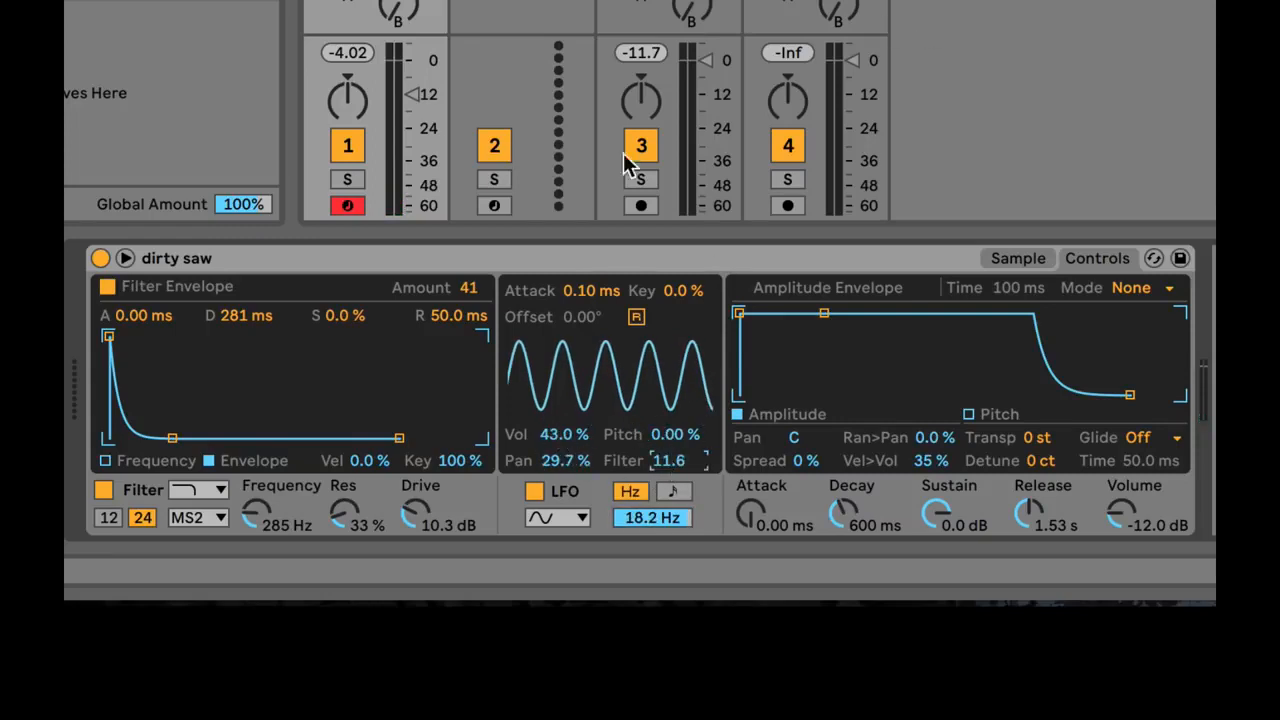
left_click(605, 260)
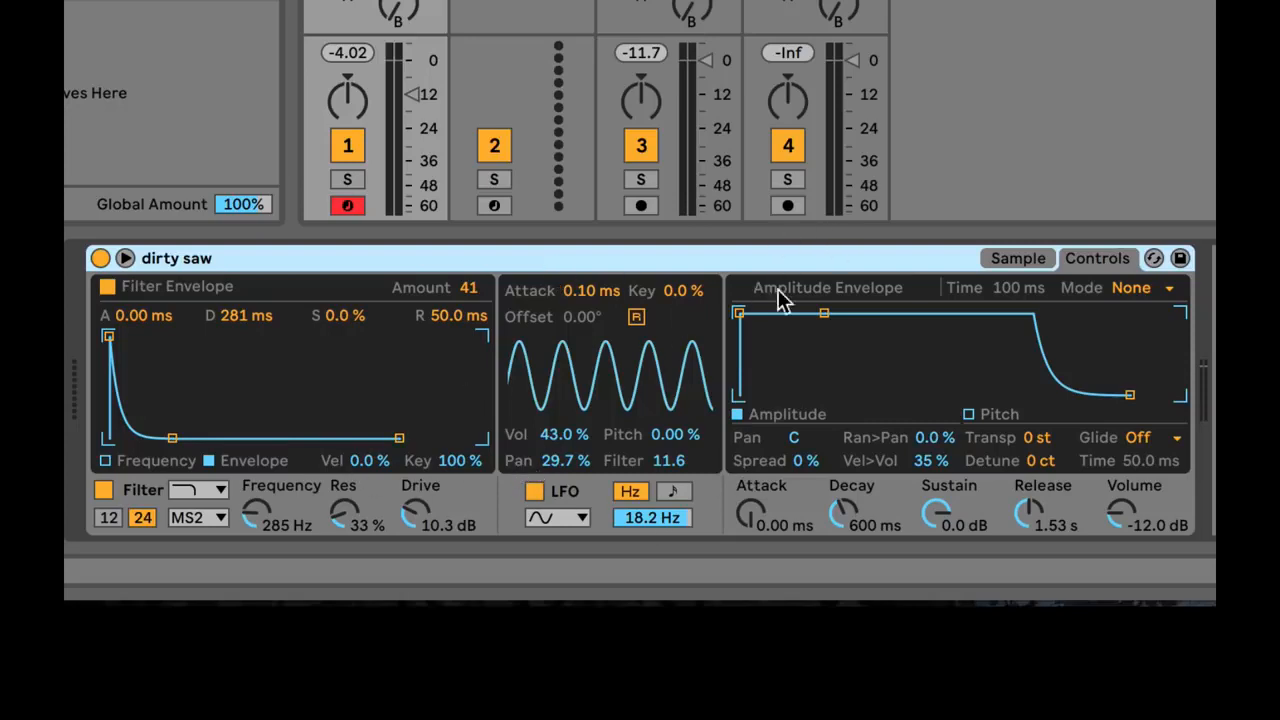
- Switch the amplitude envelope Mode to Loop, and set Sustain to -64 dB and Release to 414 ms
left_click(1126, 289)
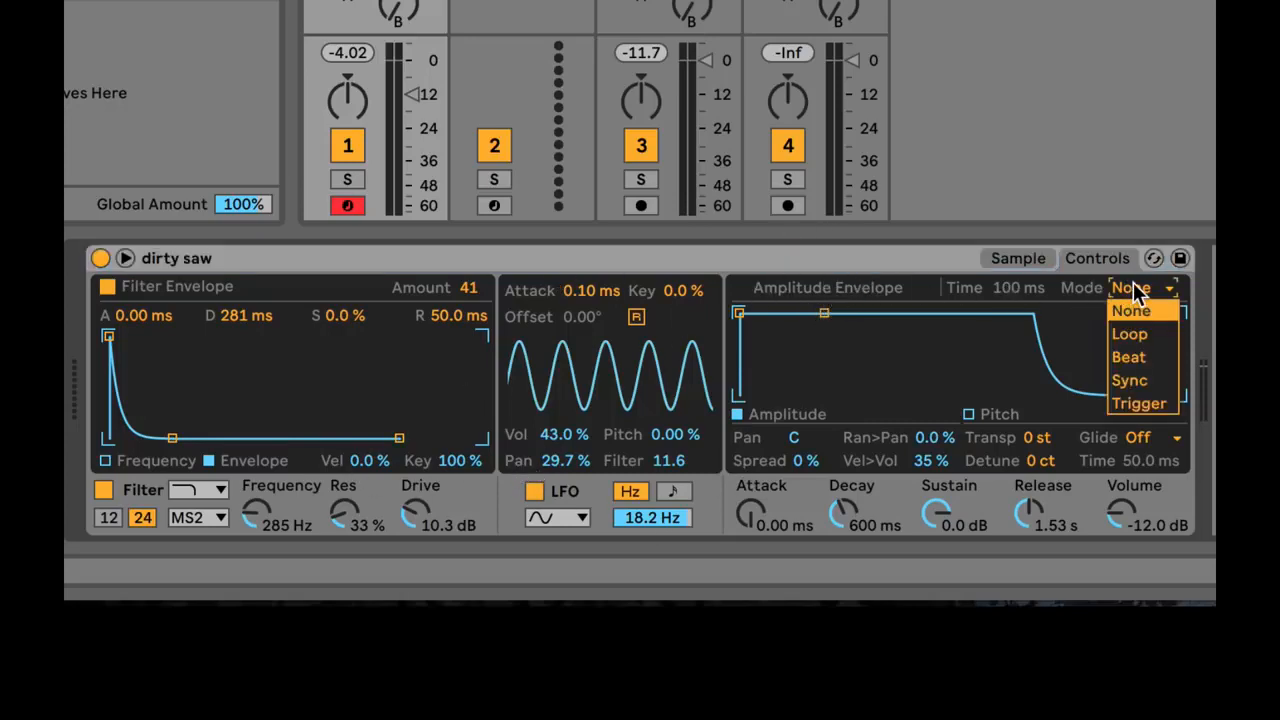
left_click(1134, 290)
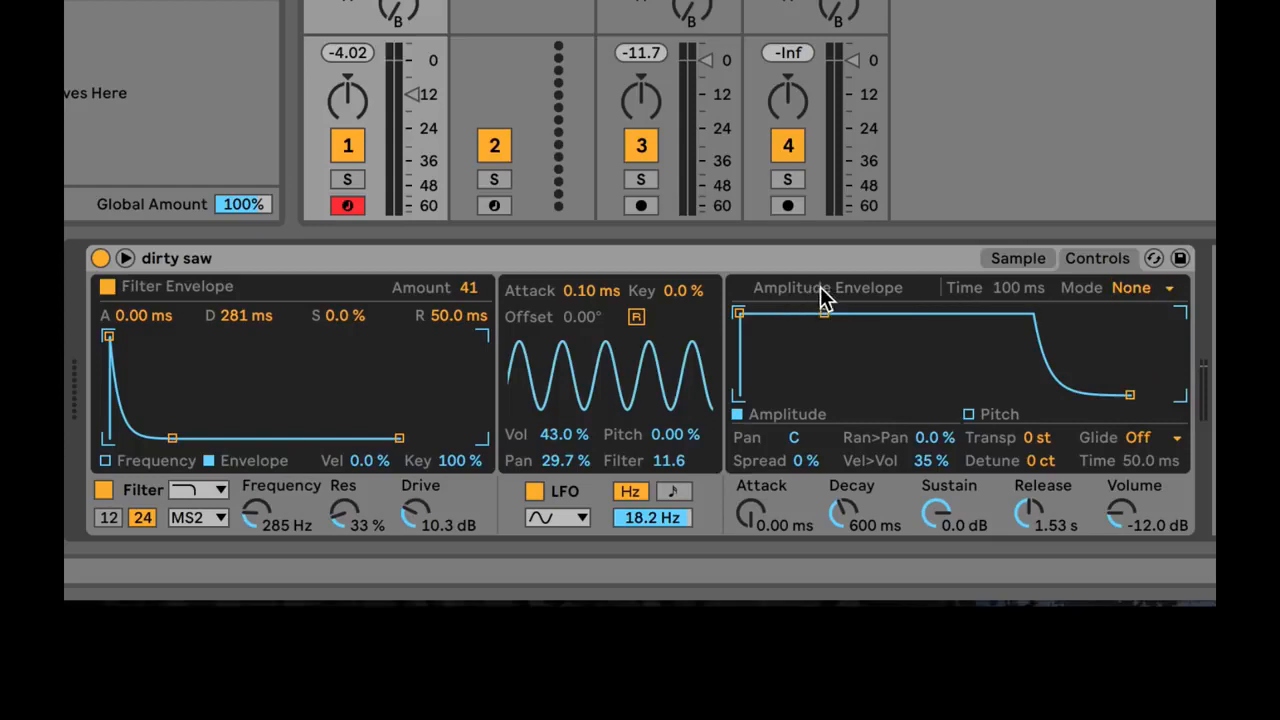
left_click(1140, 288)
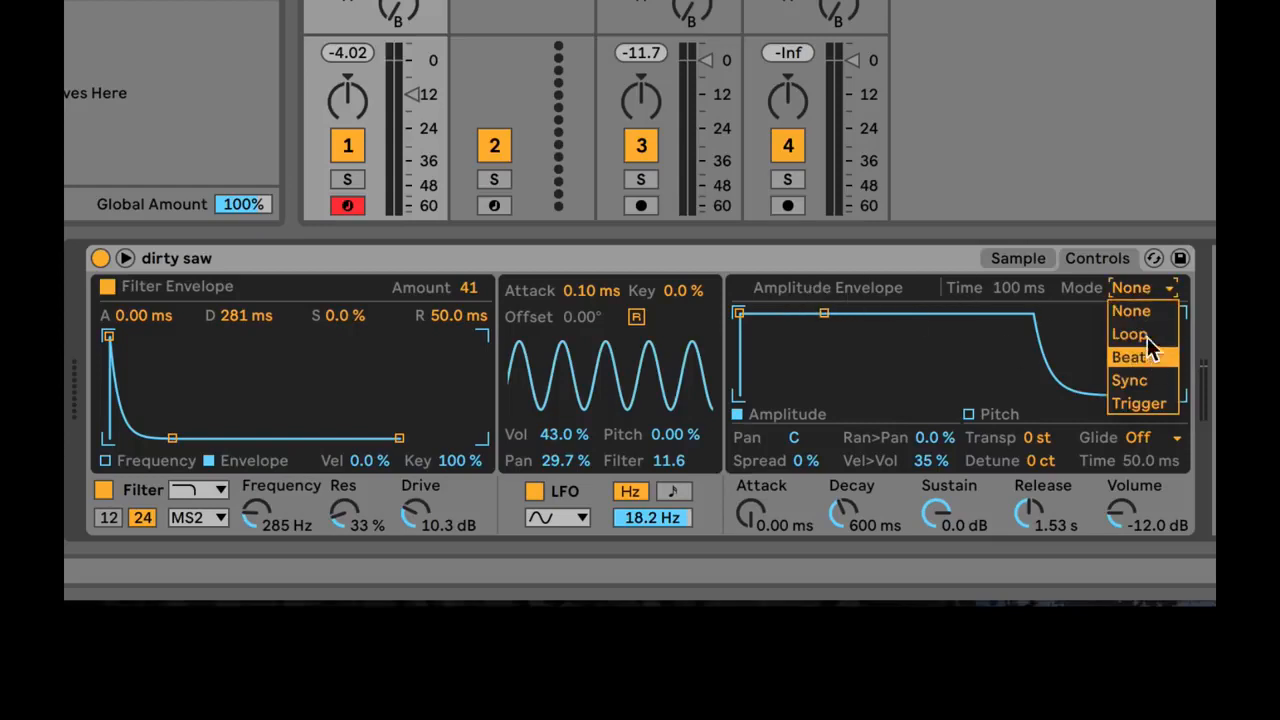
left_click(1148, 333)
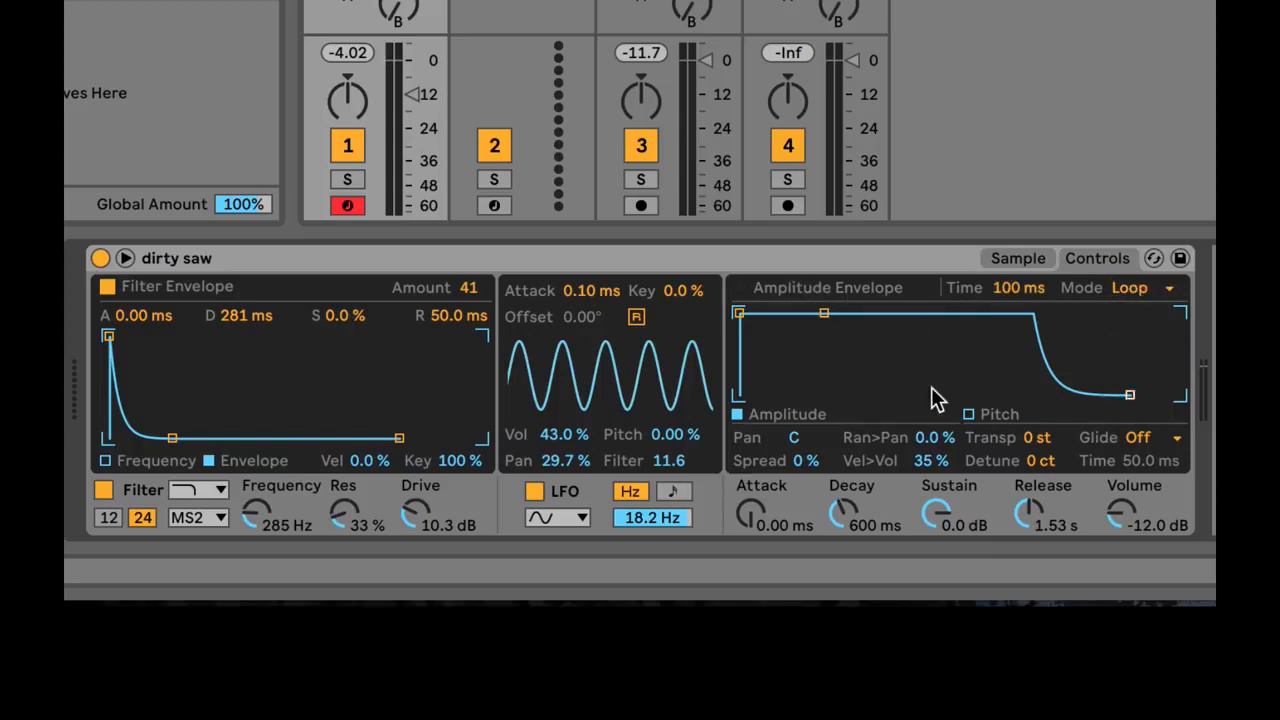
left_click_drag(938, 516, 938, 625)
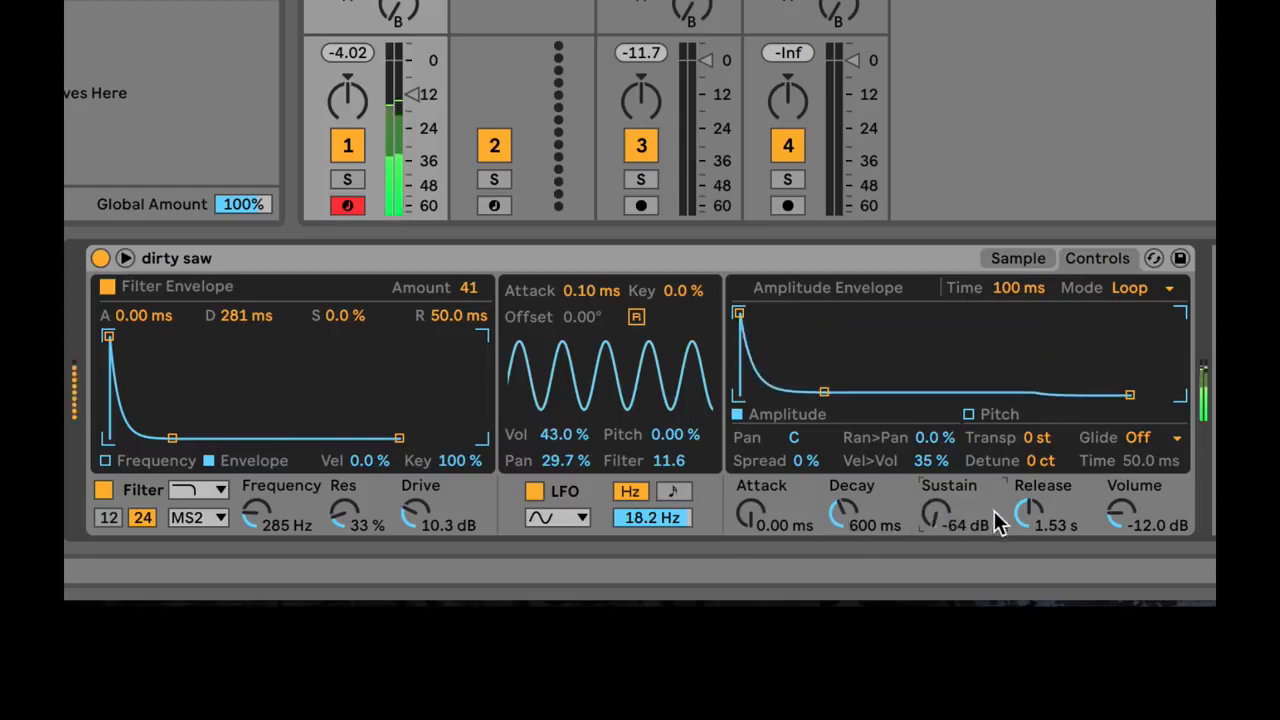
left_click_drag(1028, 515, 1028, 600)
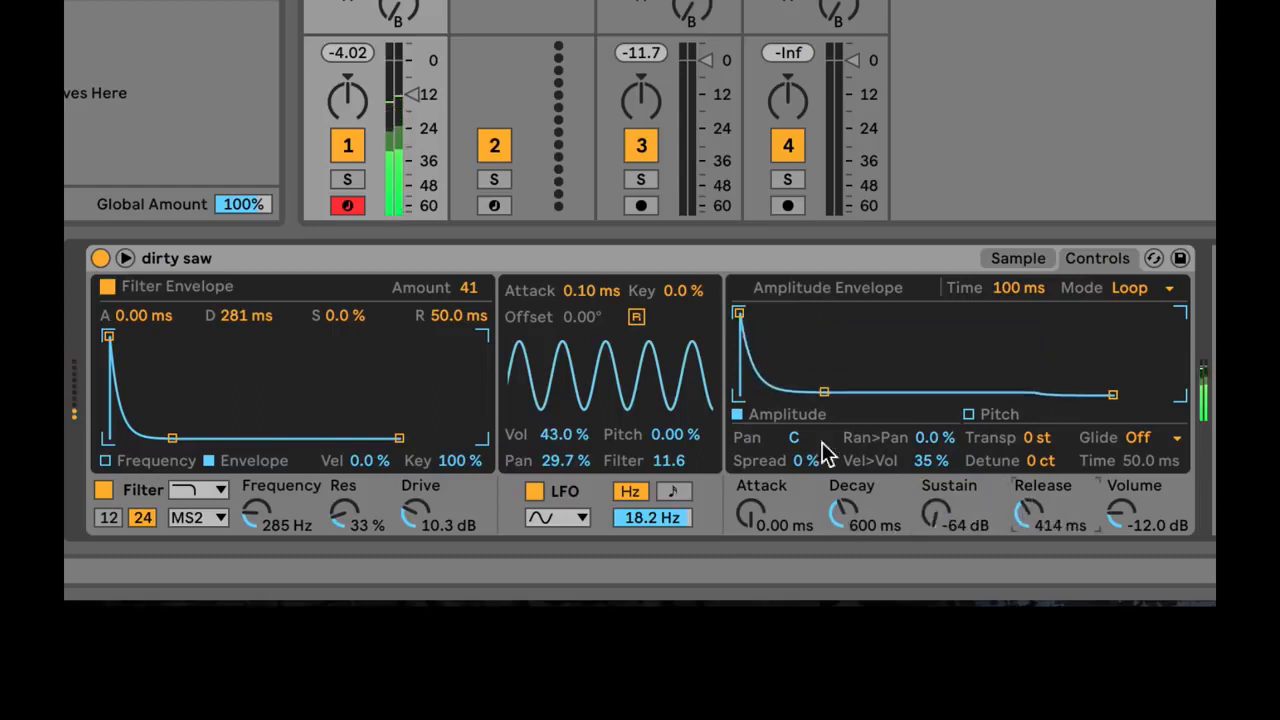
- Turn off the LFO and shorten the amplitude envelope to Release 11.5 ms and Decay 72.1 ms
left_click(534, 491)
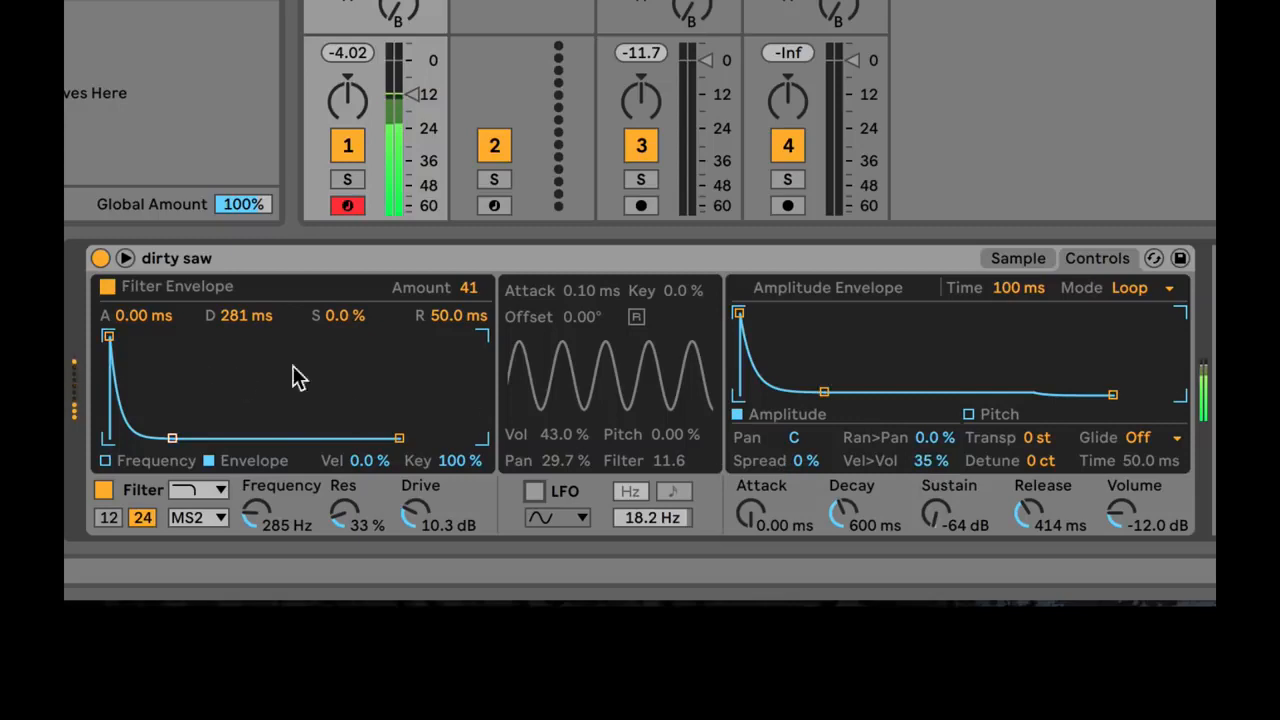
left_click_drag(1025, 520, 1025, 595)
left_click_drag(845, 515, 845, 575)
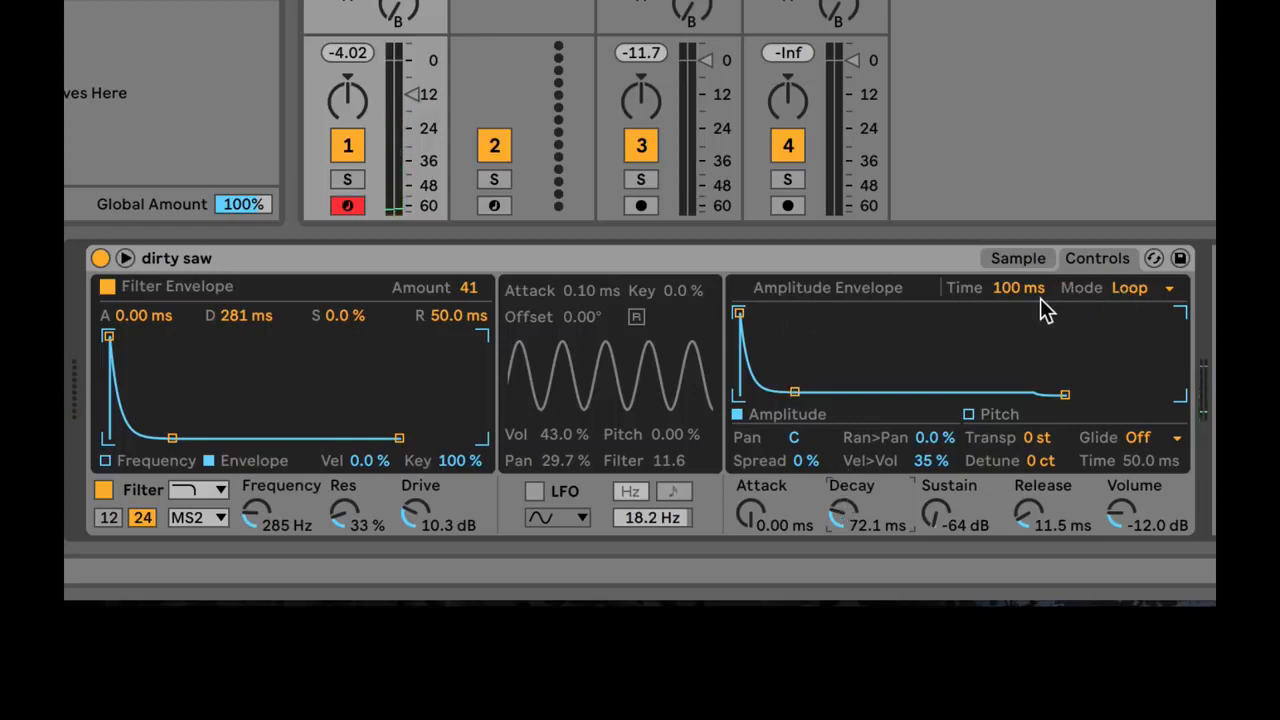
- Set the amplitude envelope's loop Time to 11.5 ms and its Decay to 206 ms
left_click_drag(1038, 298, 1038, 380)
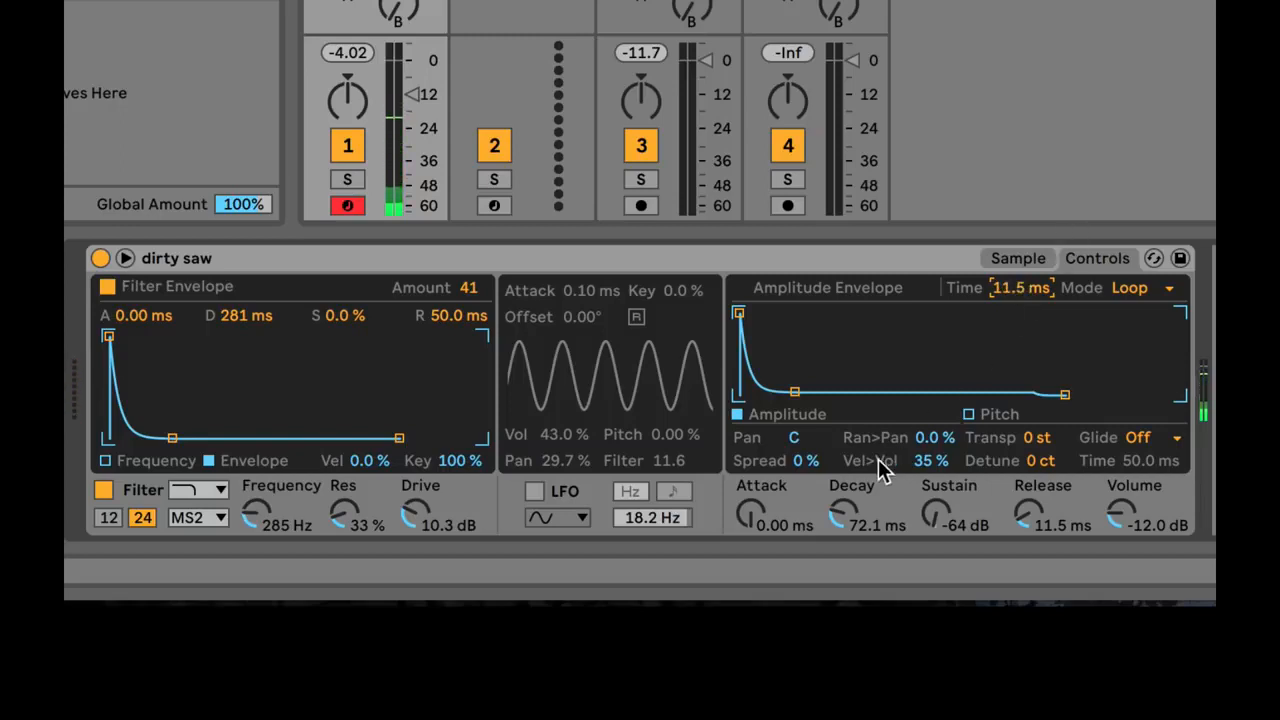
left_click_drag(865, 522, 865, 560)
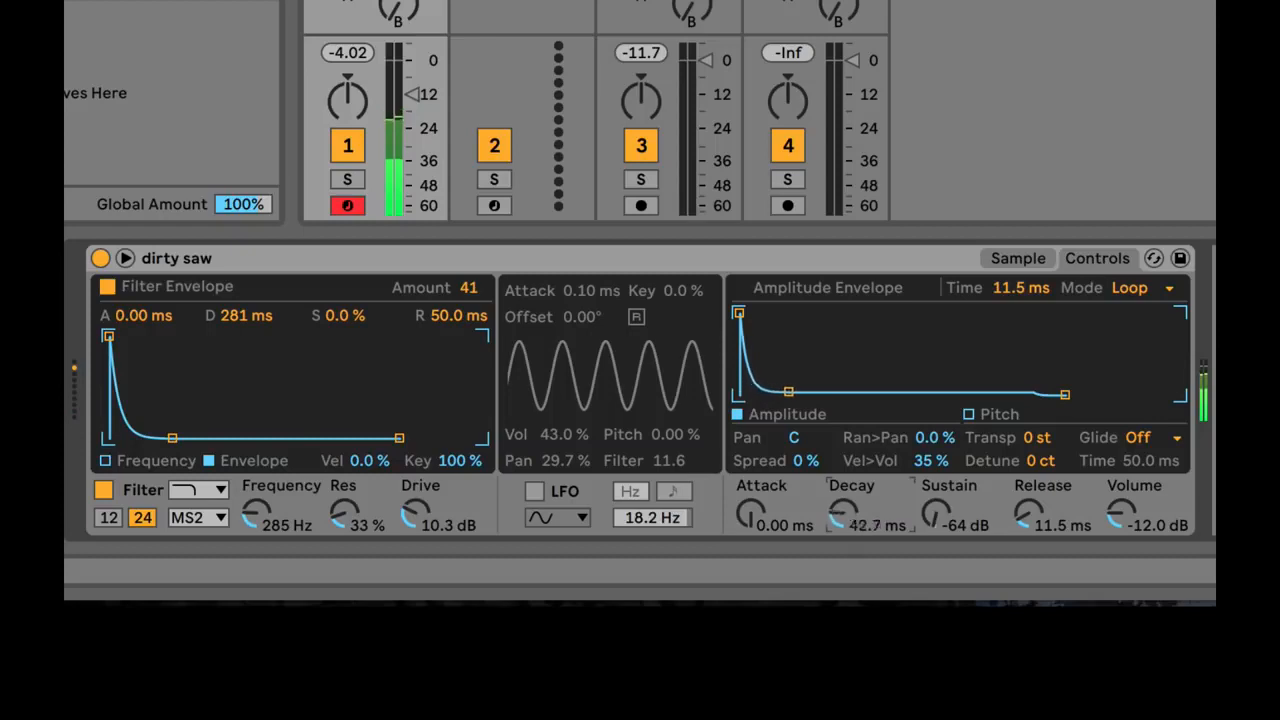
mouse_move(843, 515)
left_mouse_down()
mouse_move(843, 475)
mouse_move(843, 541)
mouse_move(843, 465)
mouse_move(843, 508)
mouse_move(843, 497)
left_mouse_up()
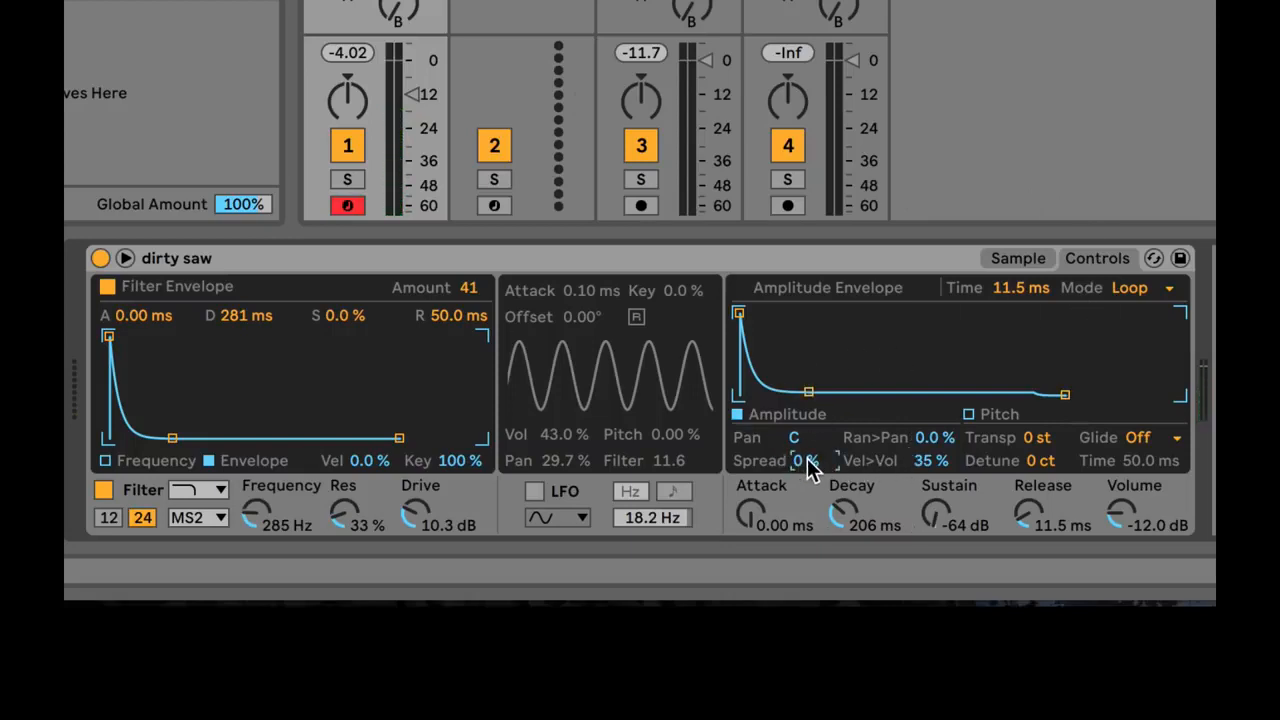
- Raise the dirty saw's Spread to 100 %
left_click(925, 443)
left_click(777, 264)
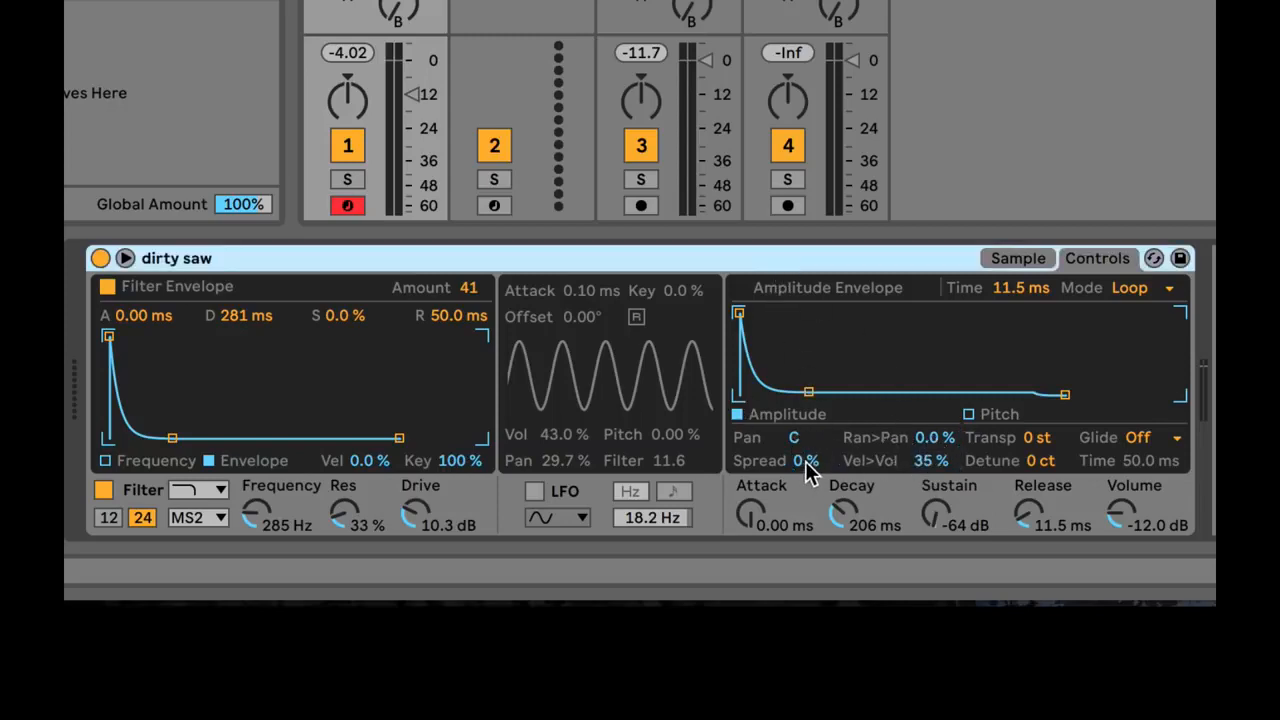
left_click_drag(806, 466, 806, 454)
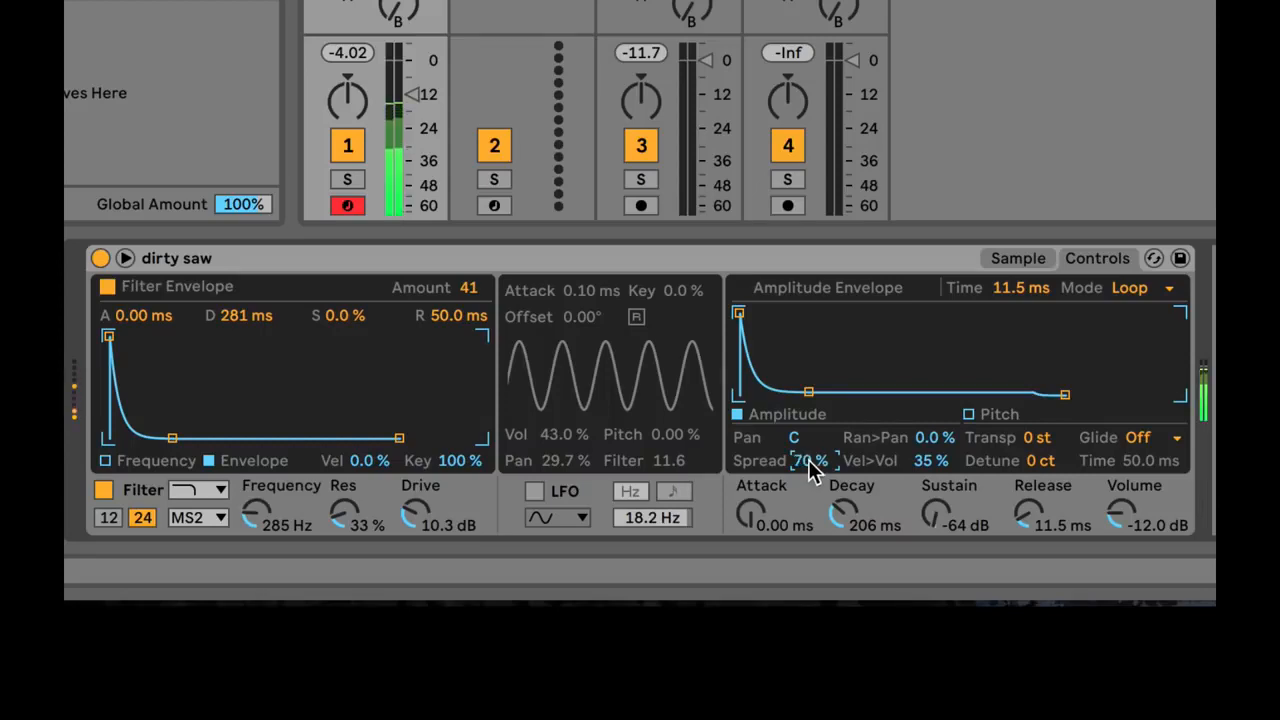
left_click_drag(808, 459, 808, 455)
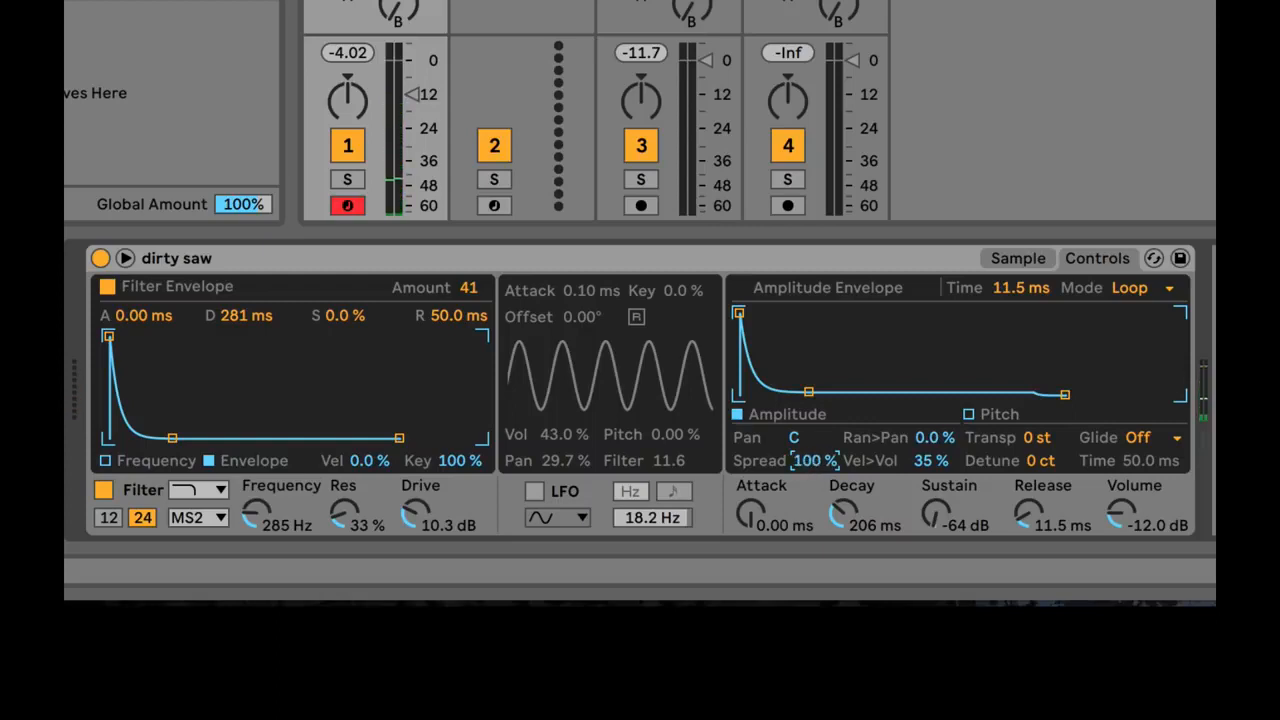
- Set the amplitude envelope Mode to None with Release 908 ms, Sustain -11 dB and Decay 687 ms, and raise Volume to -8.00 dB
left_click(1130, 287)
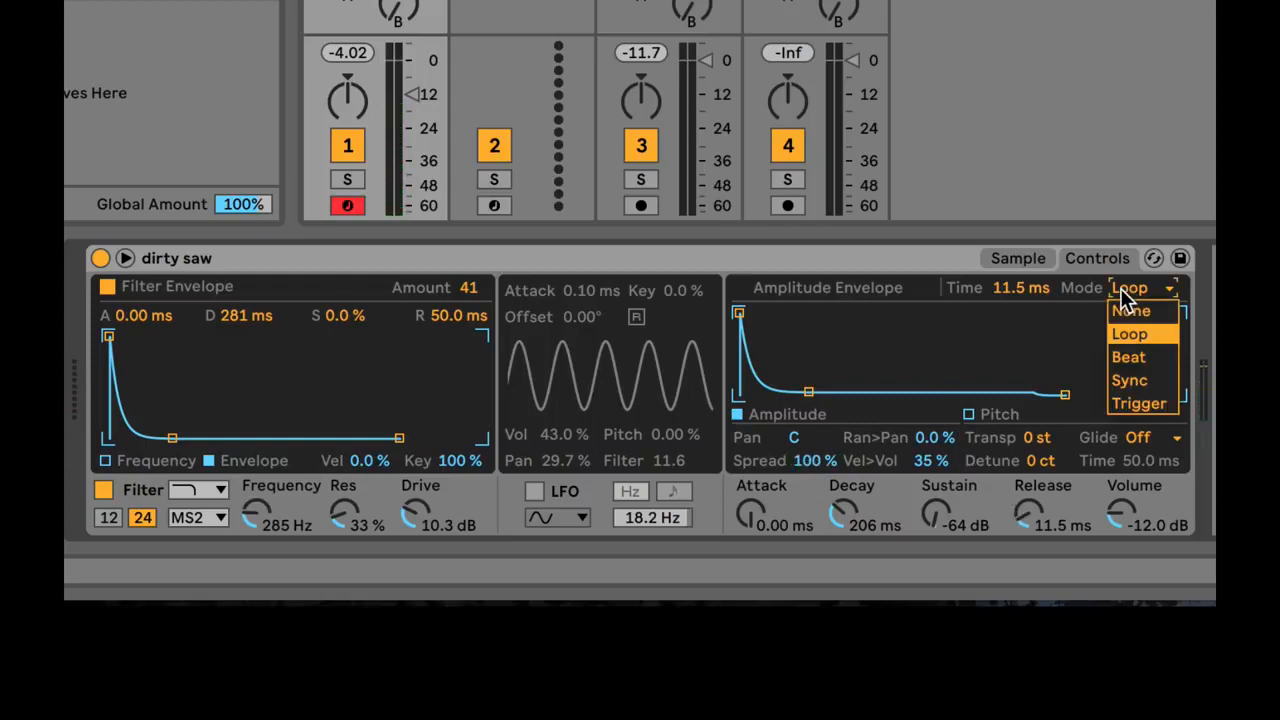
left_click(1134, 308)
left_click_drag(1150, 533, 1150, 525)
left_click_drag(1046, 528, 1046, 478)
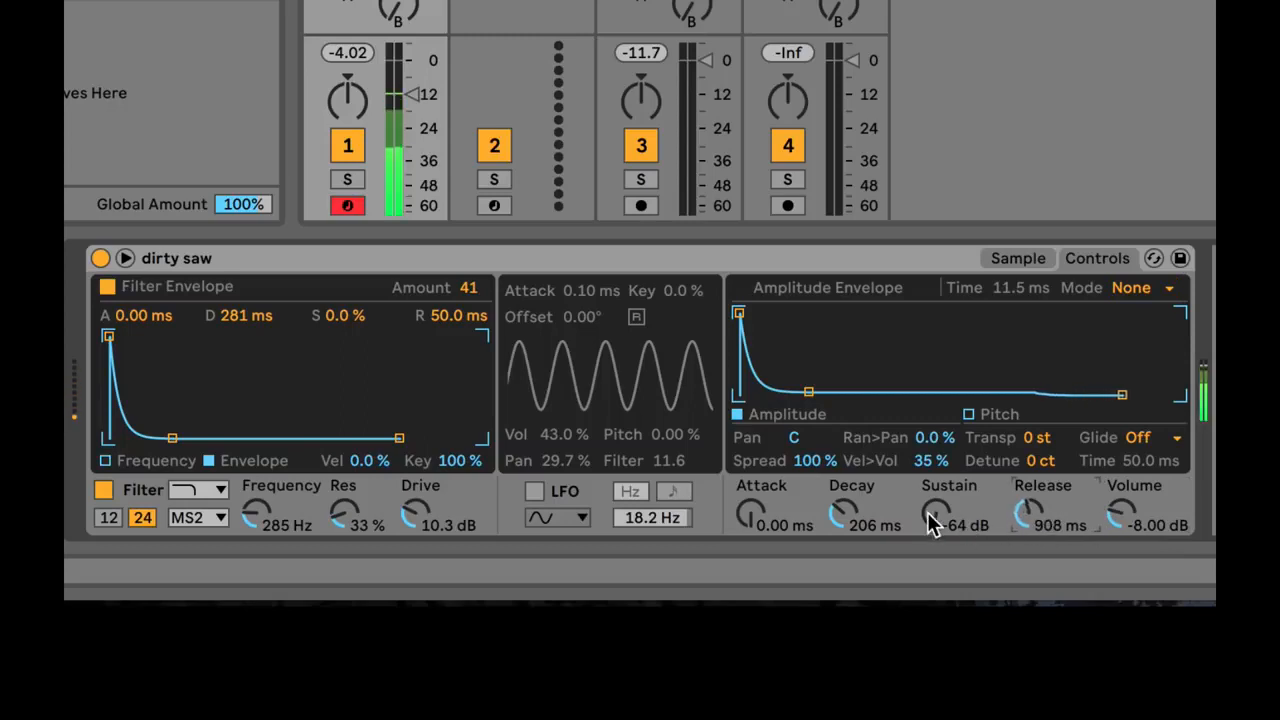
left_click_drag(925, 515, 925, 475)
left_click_drag(845, 515, 845, 484)
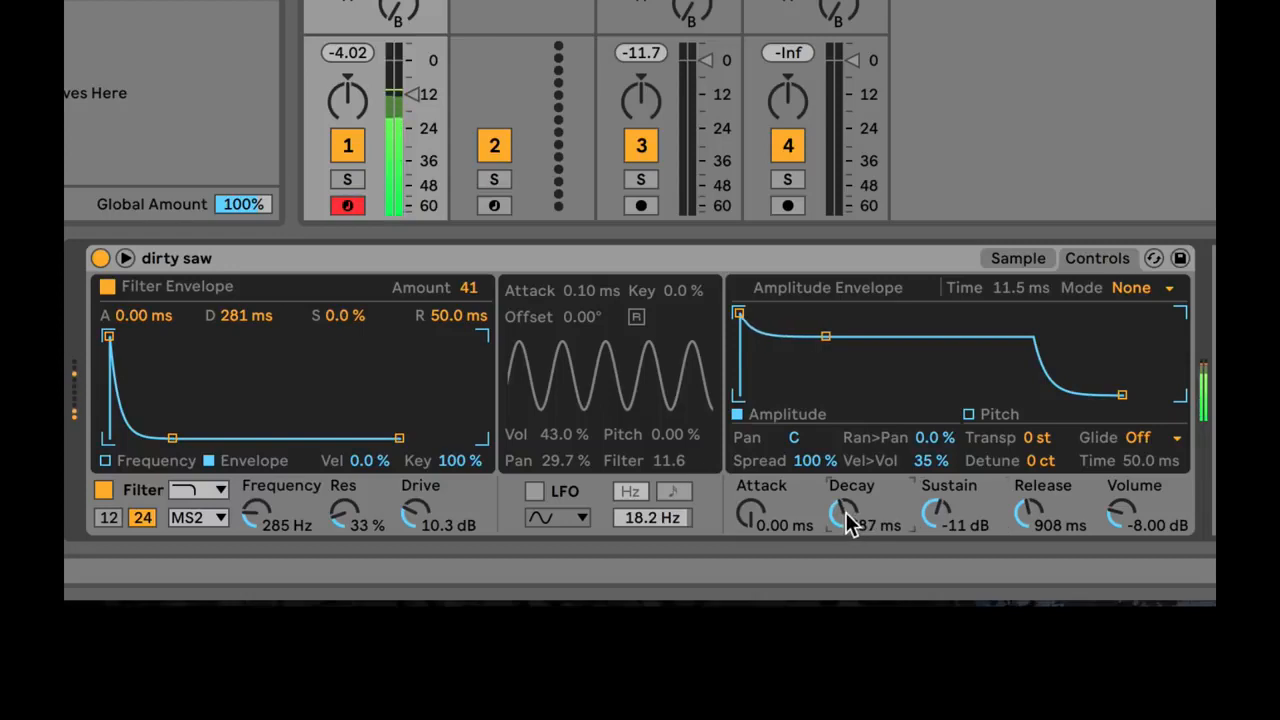
- Try Ran>Pan at 39 % and 90 %, return it to 0.0 %, and set Vel>Vol to 53 %
left_click(935, 438)
left_click_drag(935, 438, 935, 420)
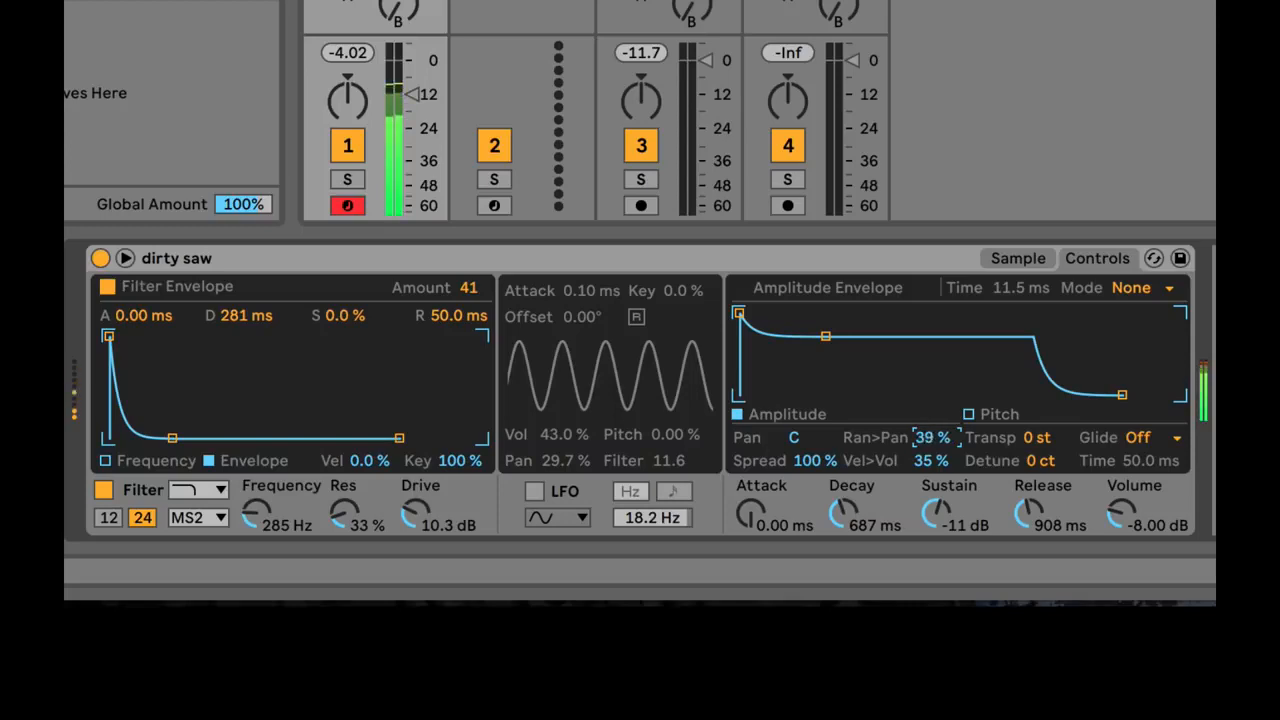
left_click_drag(935, 438, 935, 441)
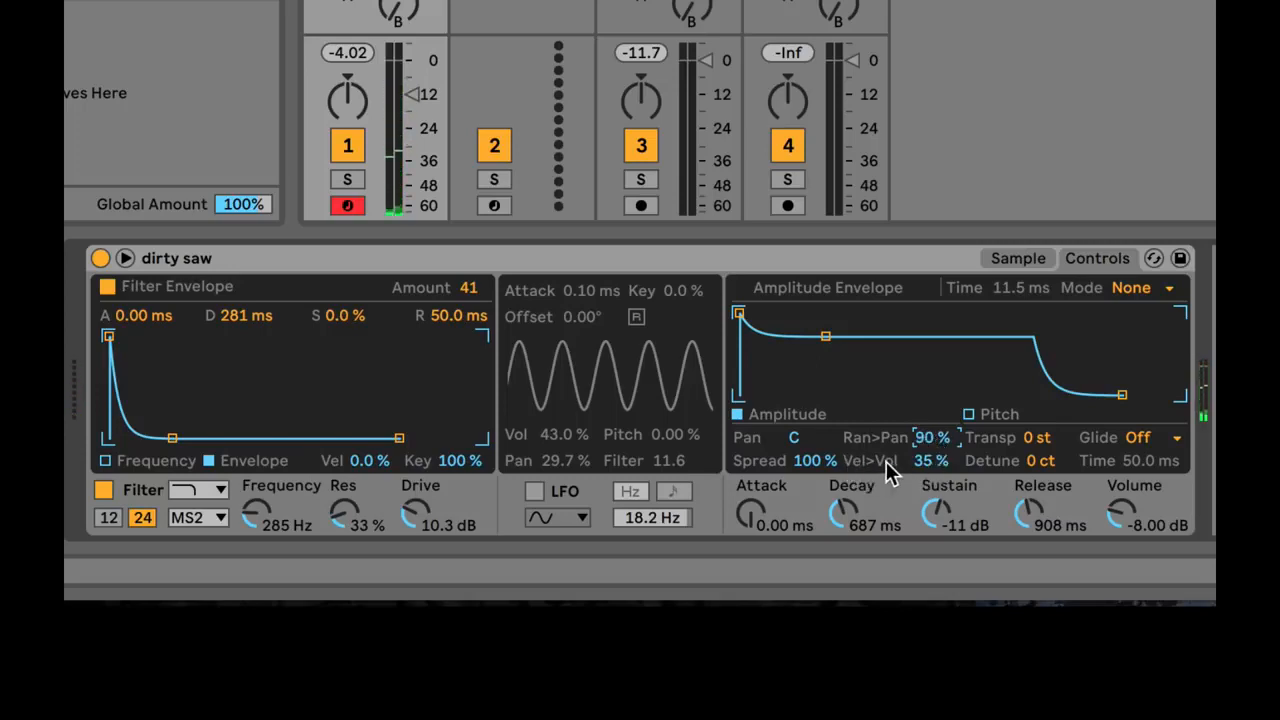
left_click_drag(925, 442, 923, 493)
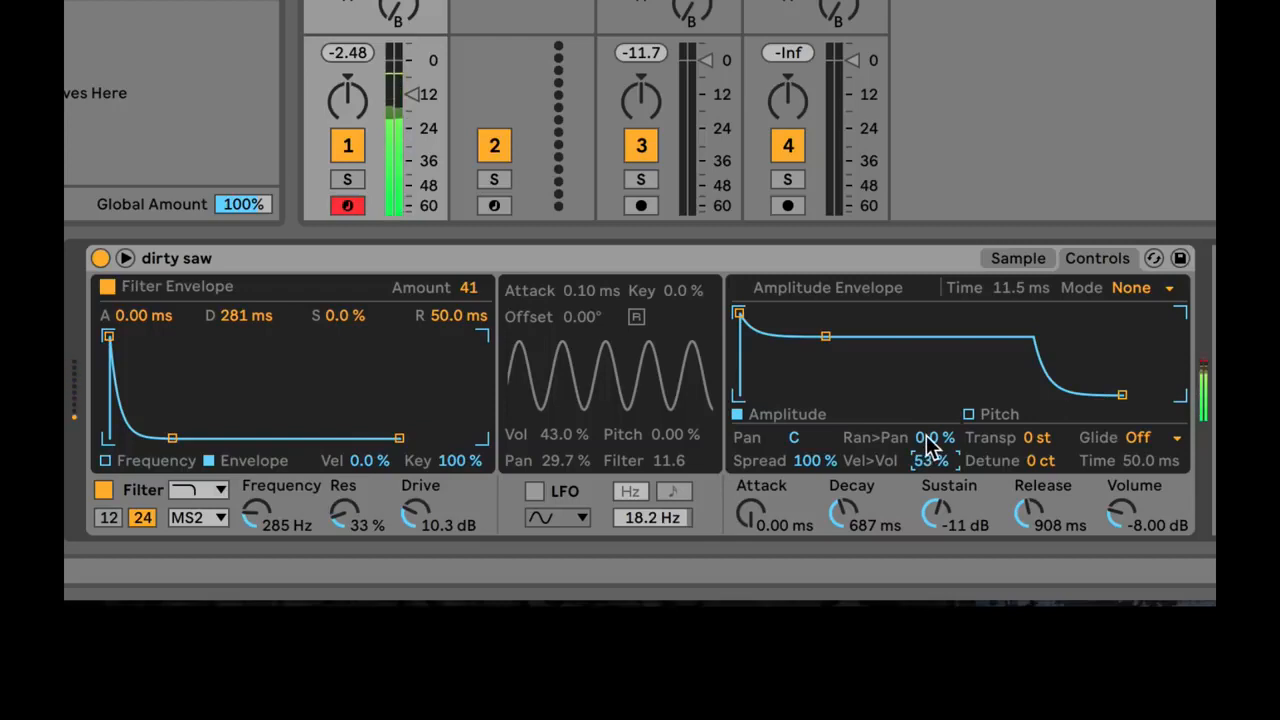
- Switch the Glide mode to Portamento and adjust its Time to 26.4 ms
left_click(1036, 440)
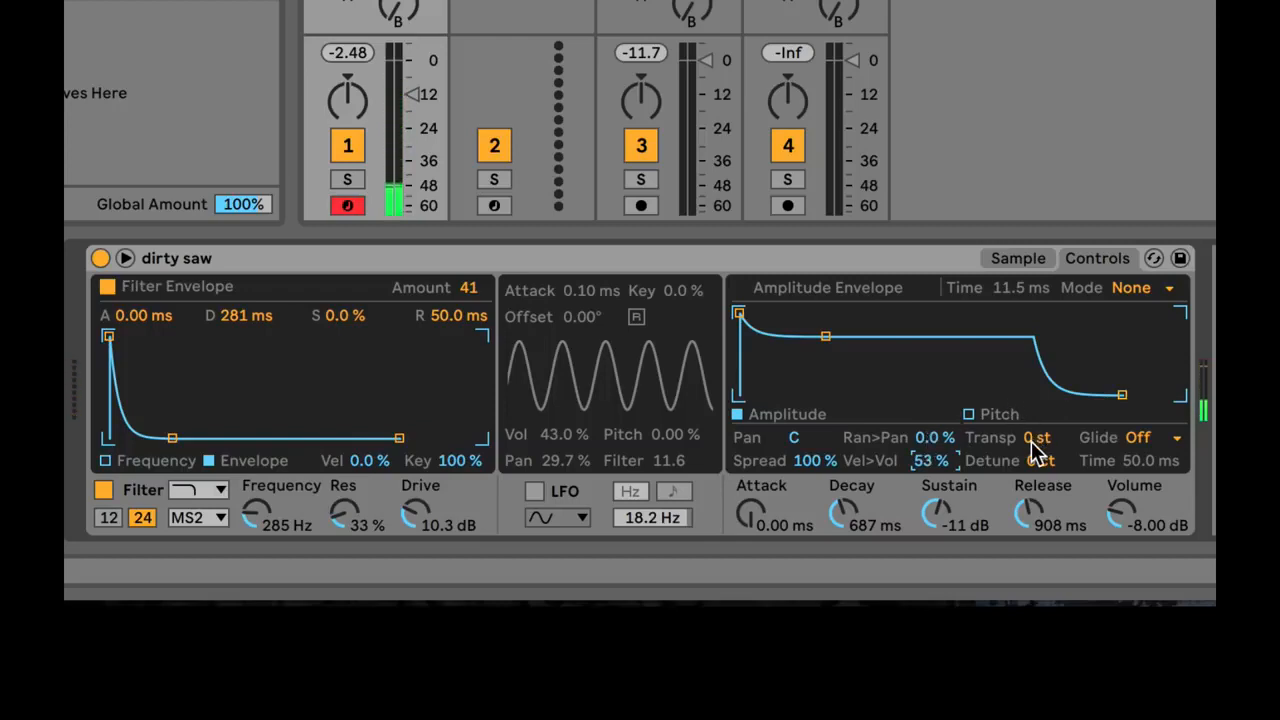
left_click(1140, 440)
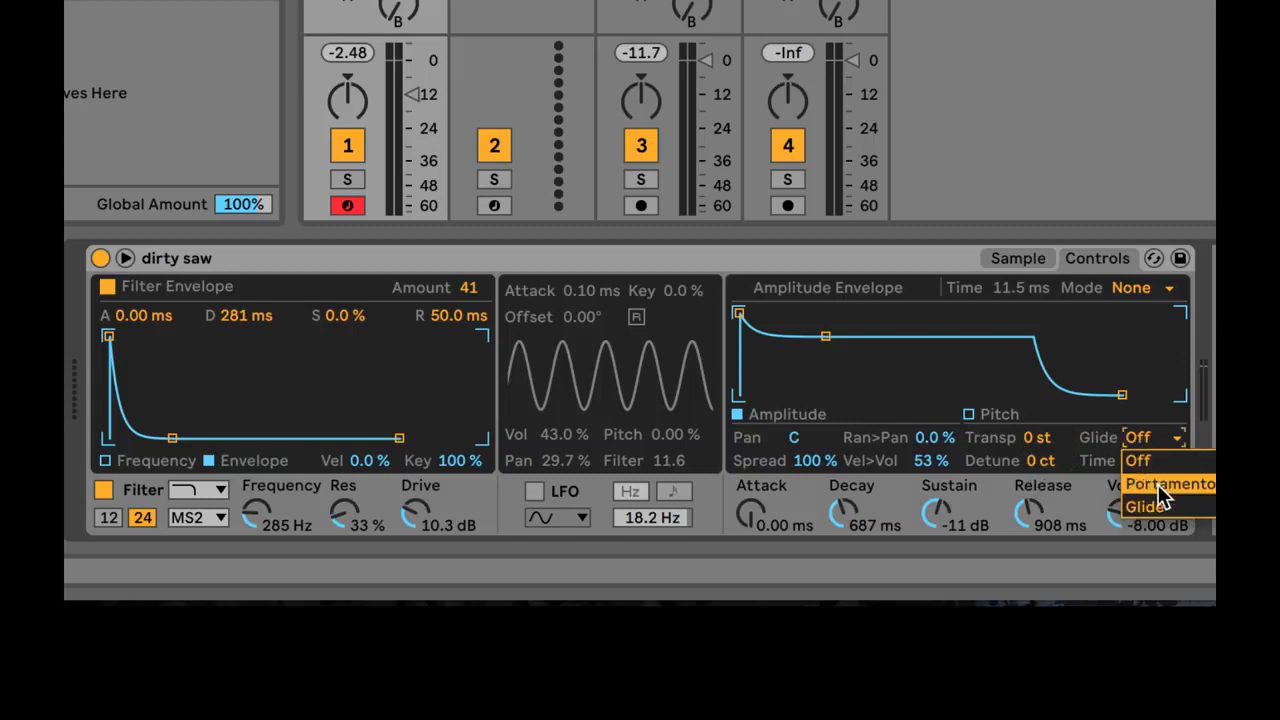
left_click(1157, 484)
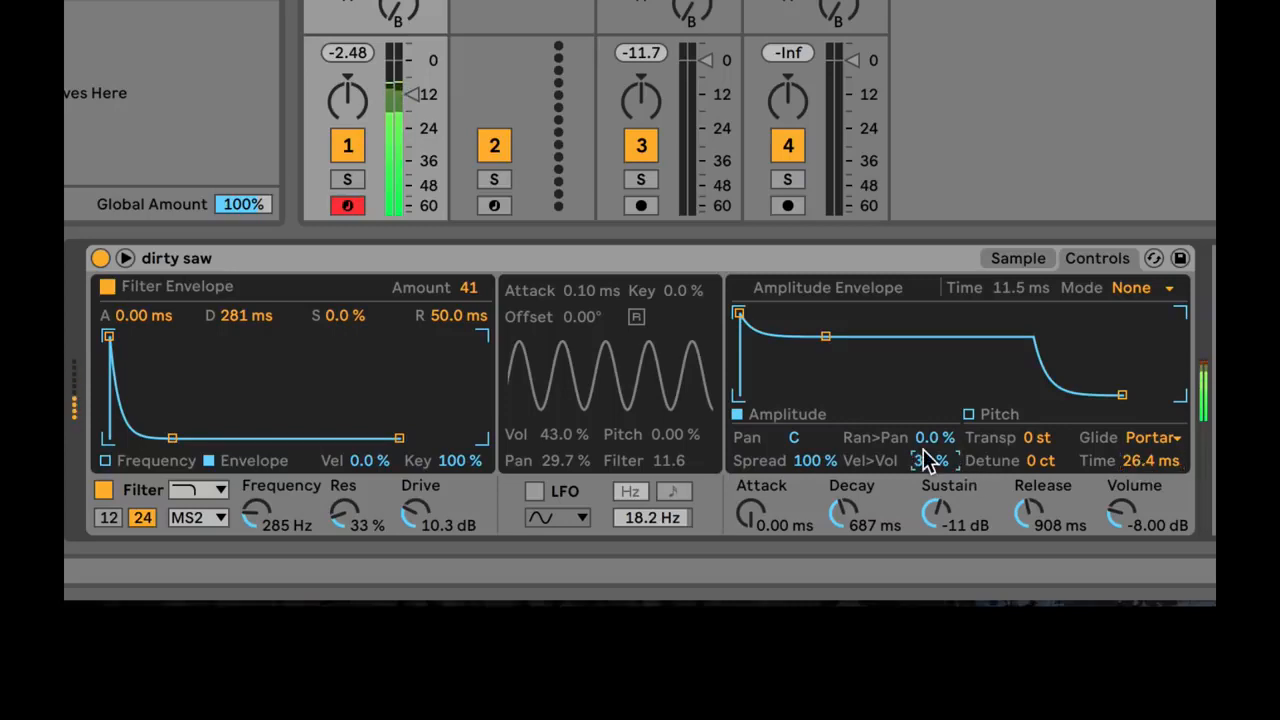
left_click_drag(1162, 465, 1162, 360)
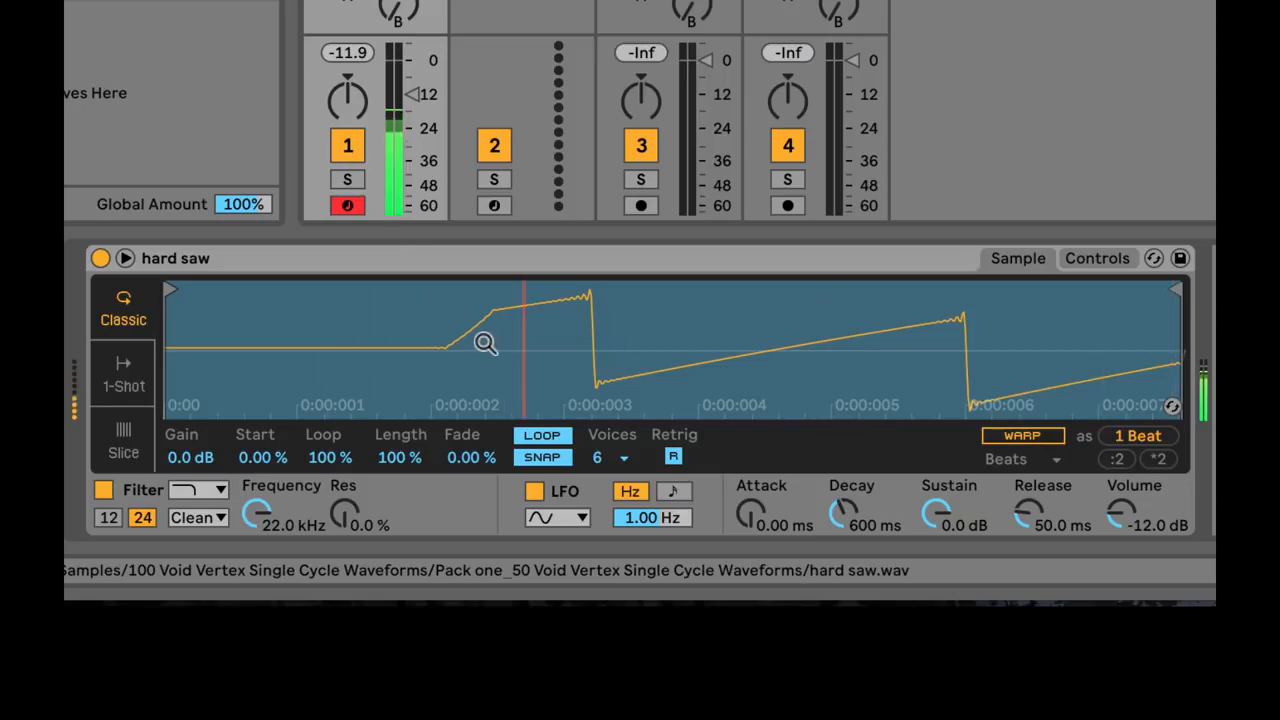
- Select the hard saw Simpler device
left_click(375, 257)
mouse_move(263, 517)
left_mouse_down()
mouse_move(263, 572)
mouse_move(263, 517)
left_mouse_up()
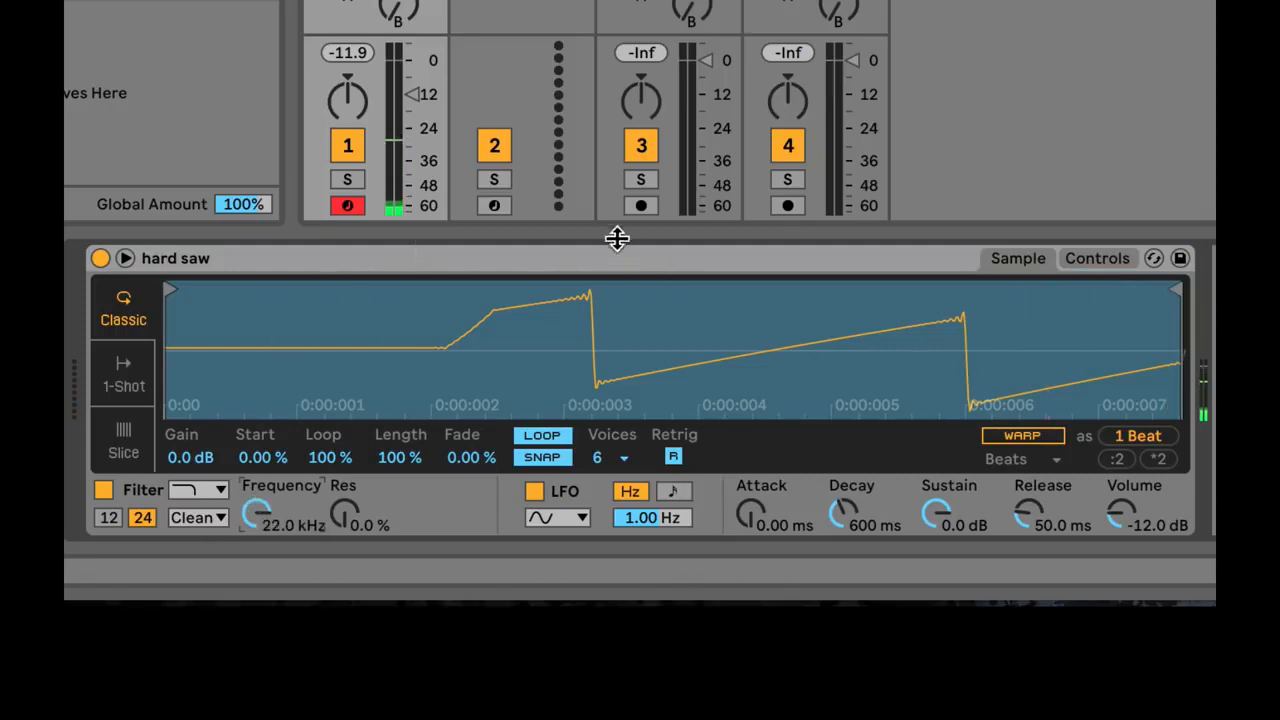
left_click(568, 256)
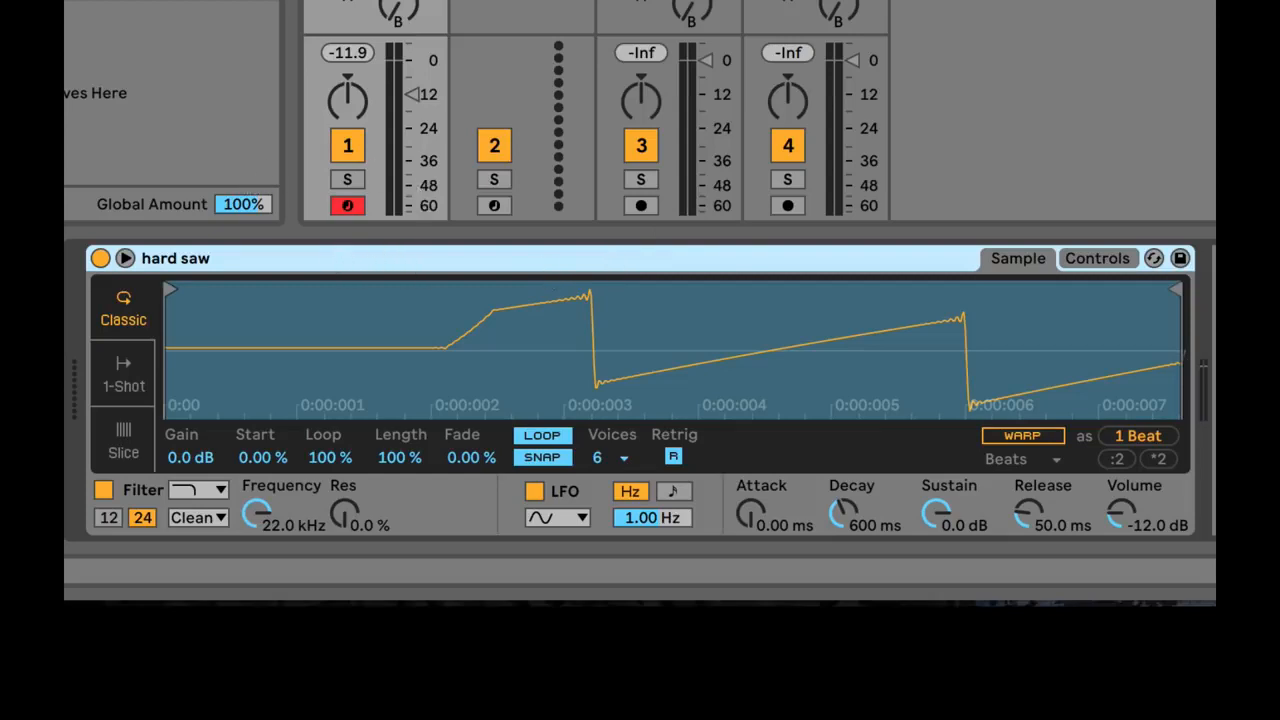
left_click(1213, 300)
left_click(251, 258)
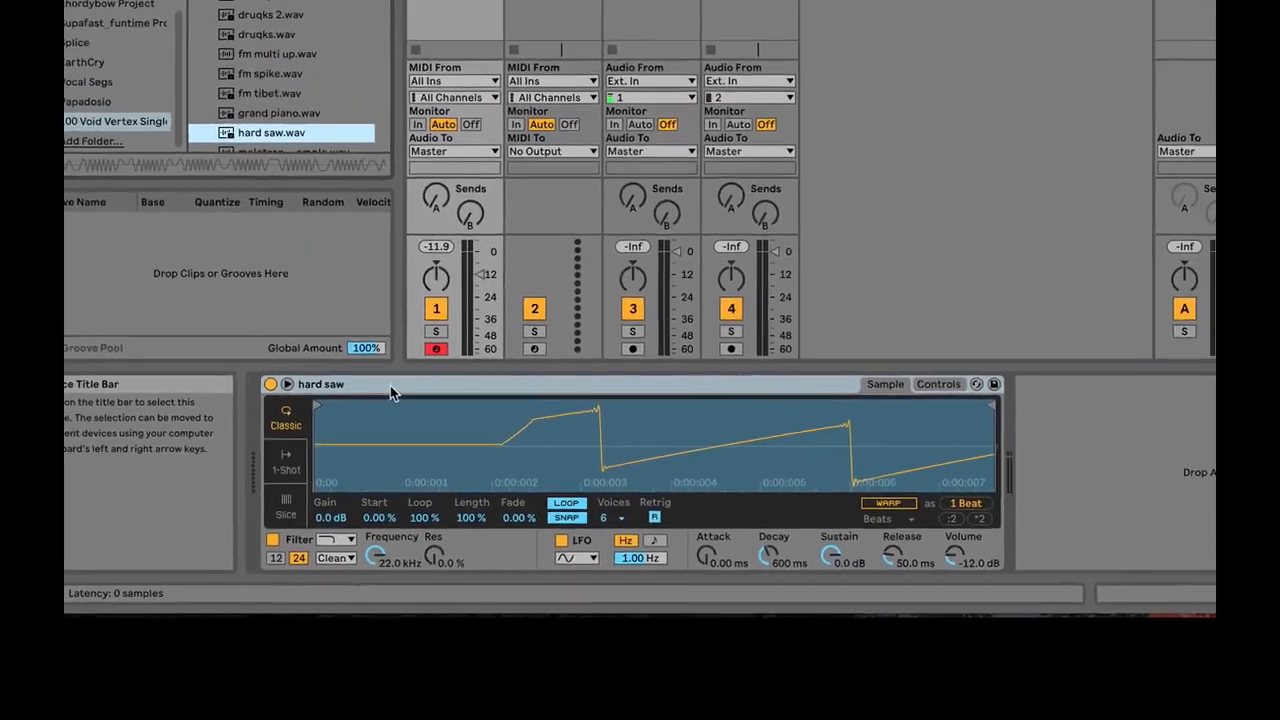
- Group the hard saw Simpler into an Instrument Rack and show the rack's chain list
right_click(391, 392)
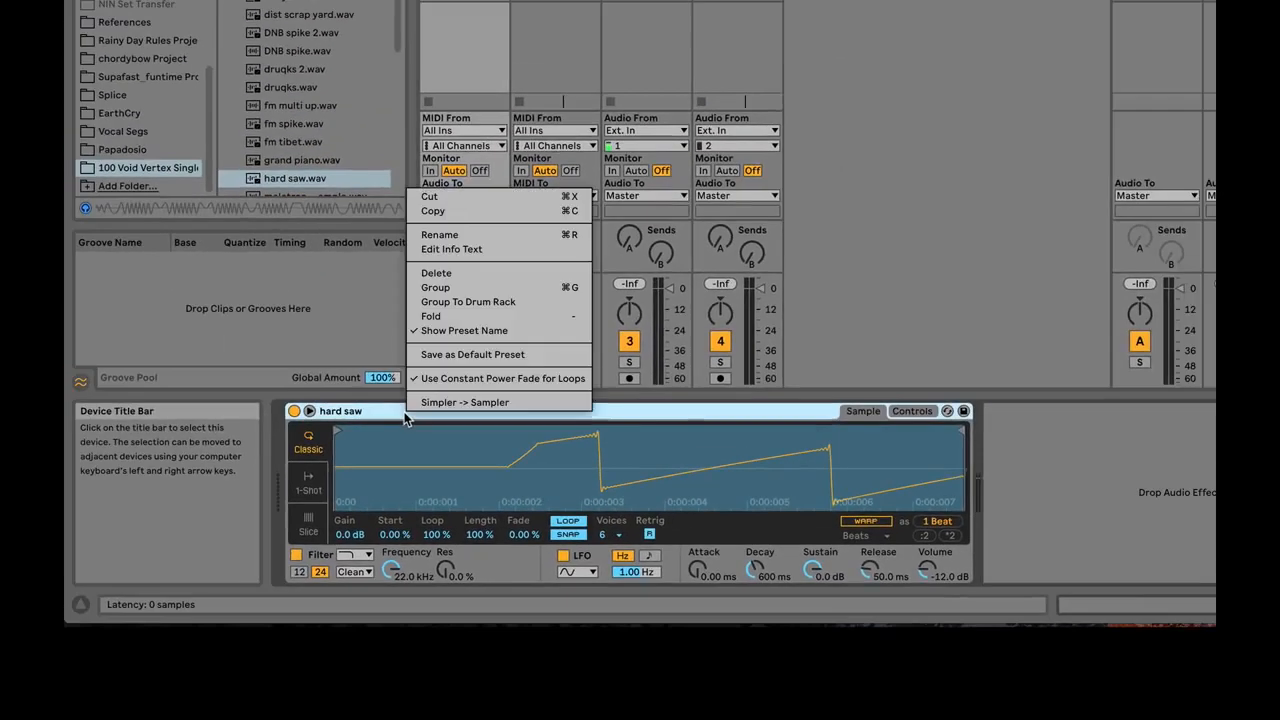
left_click(436, 287)
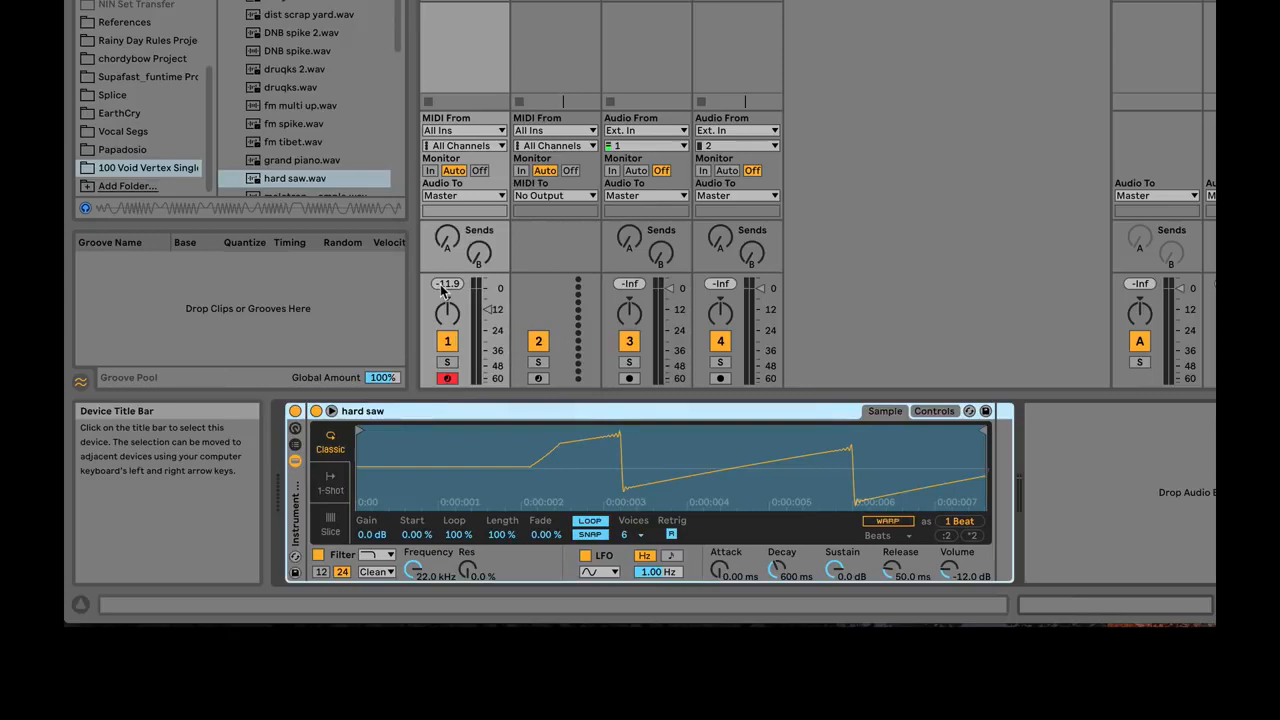
left_click(295, 462)
left_click(295, 462)
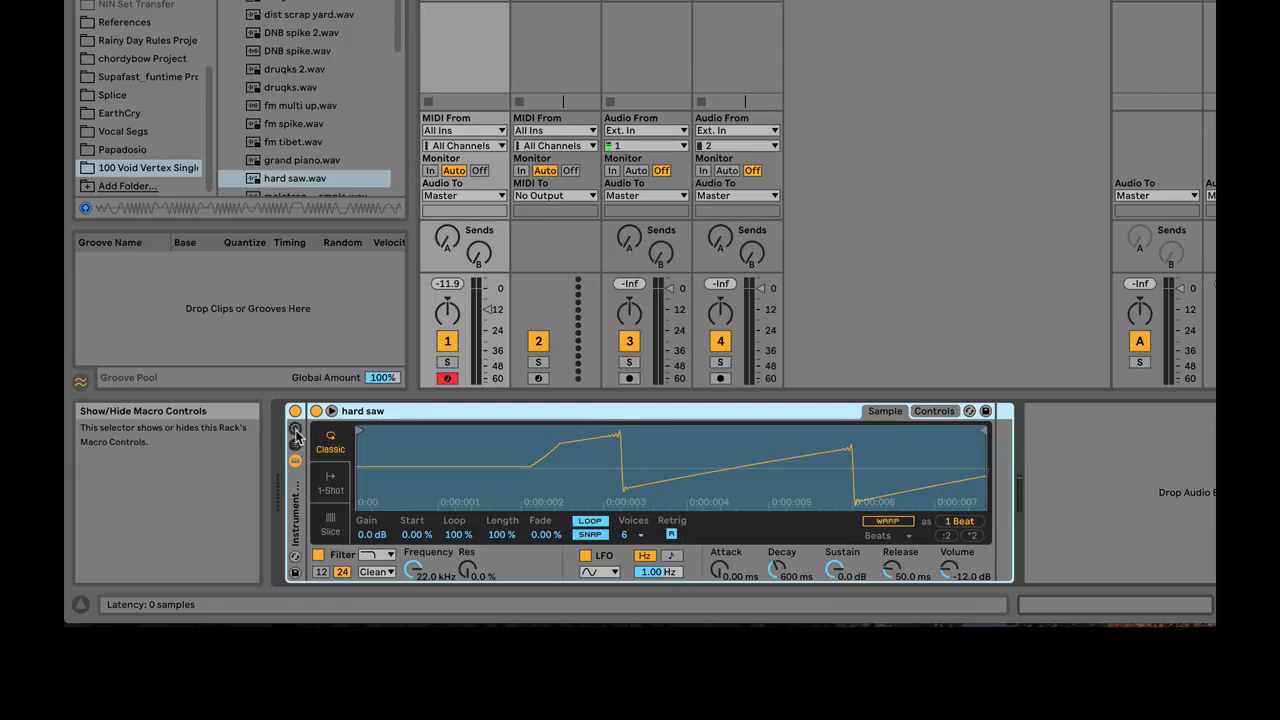
left_click(295, 446)
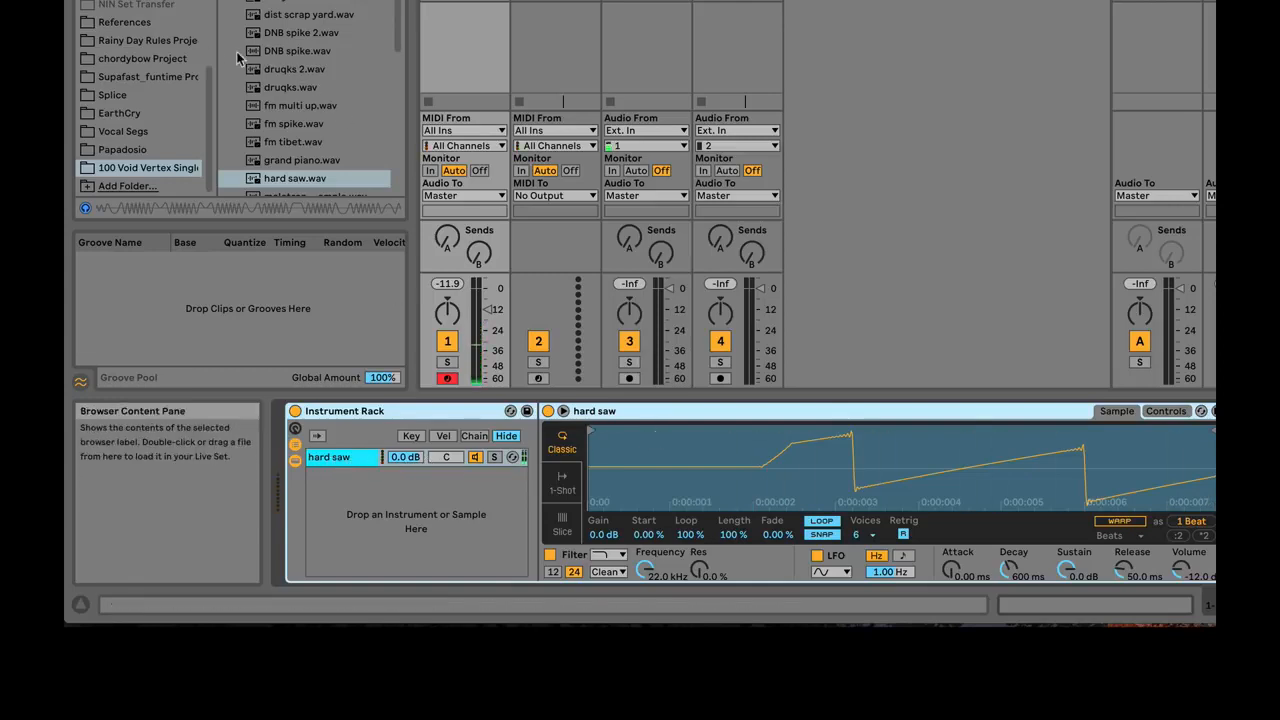
- Add an empty Simpler from the browser's instruments as a second chain in the Instrument Rack and select it
scroll(140, 120, "up", 10)
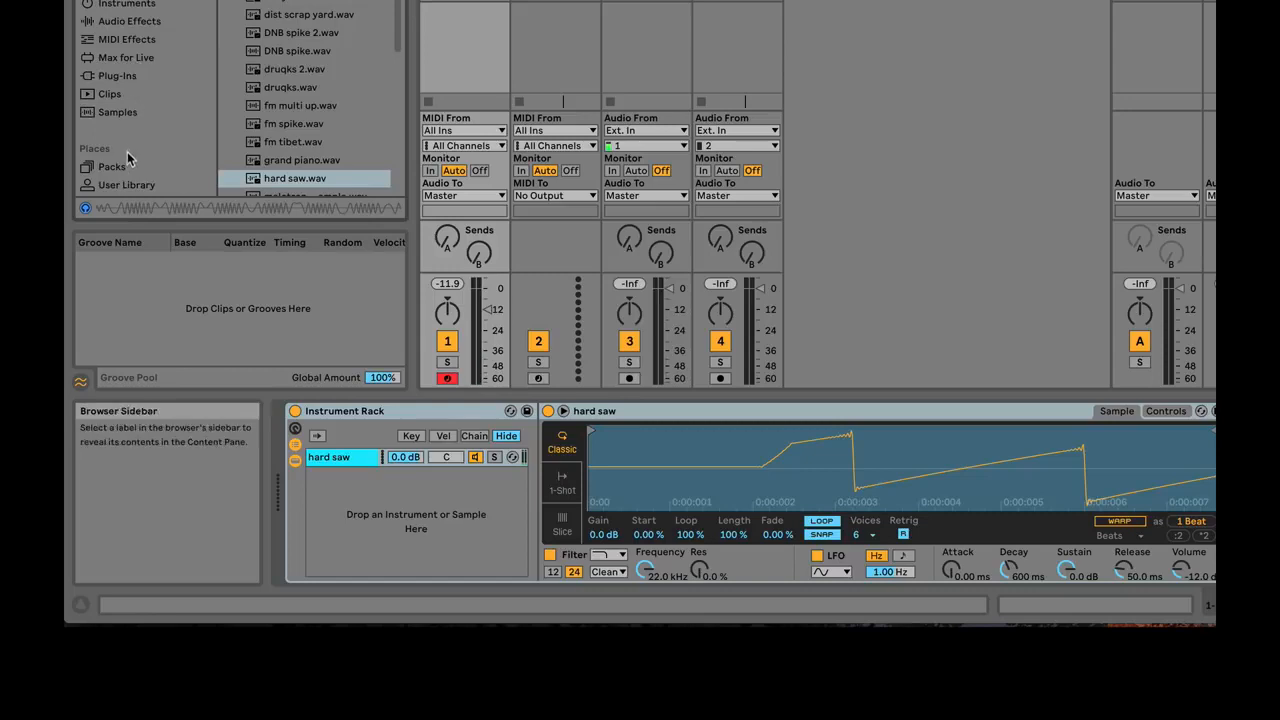
left_click(127, 4)
left_click_drag(268, 57, 382, 493)
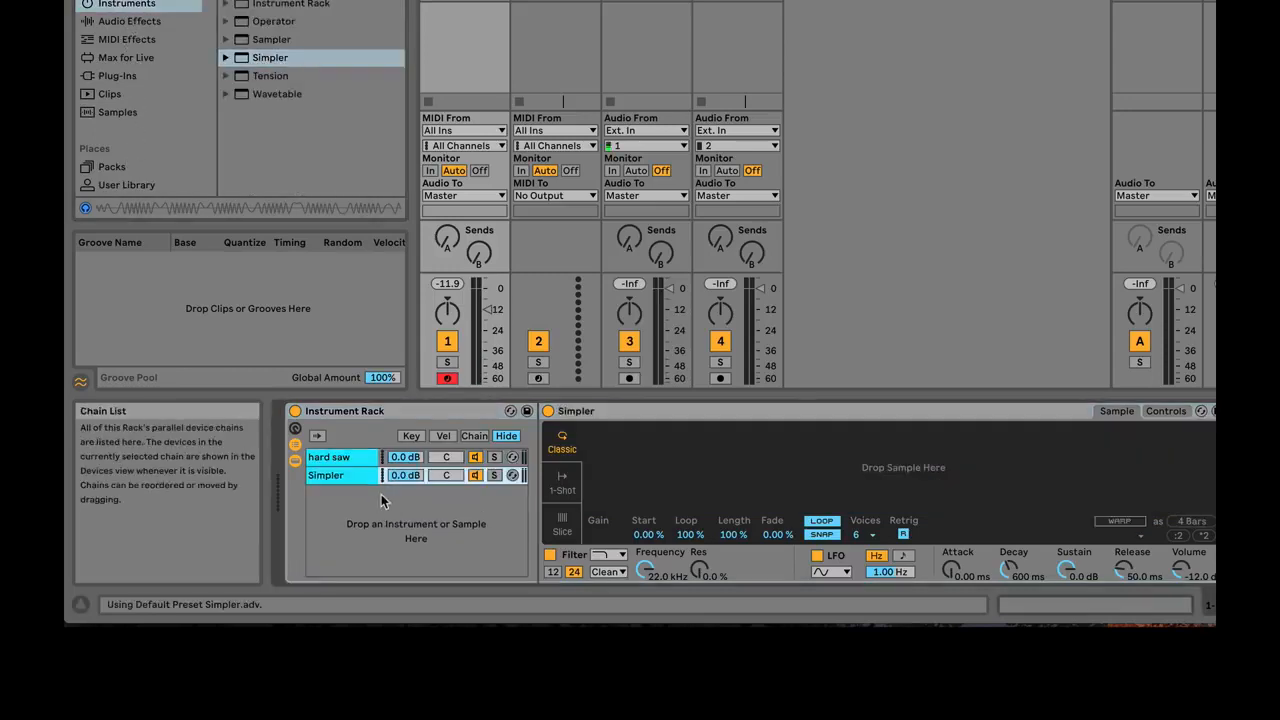
left_click(340, 458)
left_click(340, 475)
- Load dirty sine.wav from the 100 Void Vertex single-cycle folder into the empty Simpler
scroll(155, 100, "down", 10)
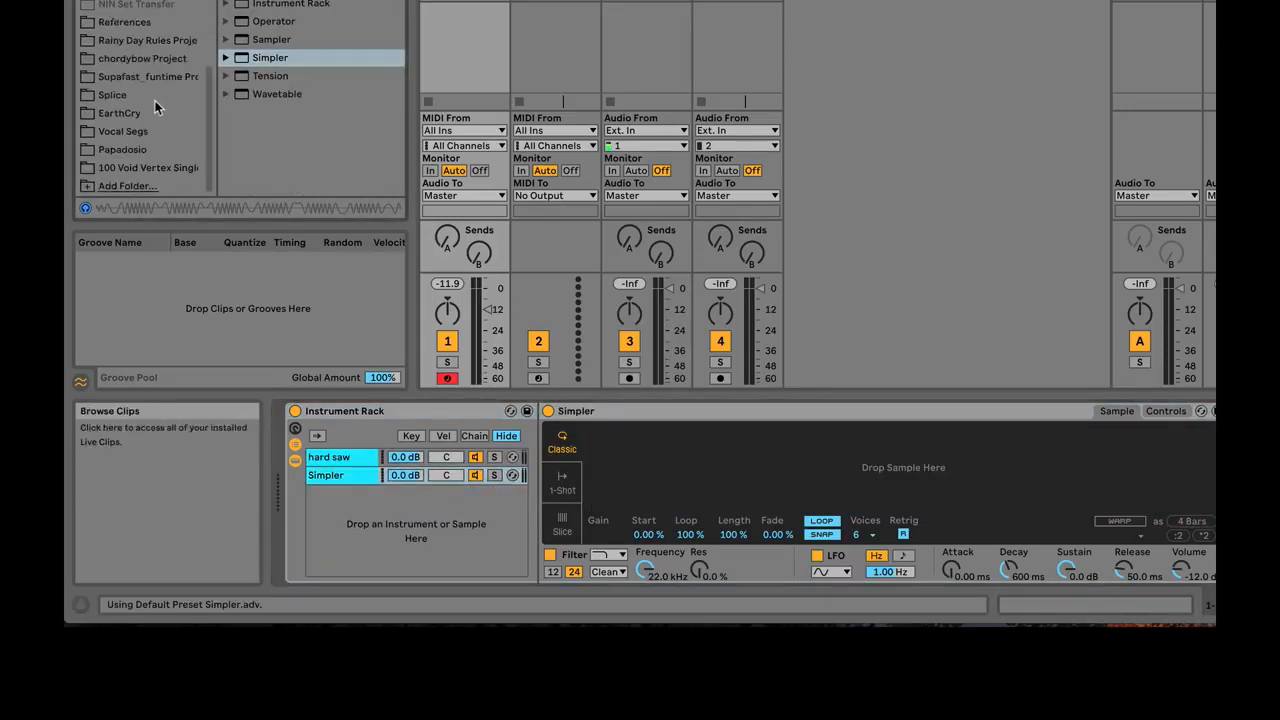
left_click(150, 150)
left_click(156, 167)
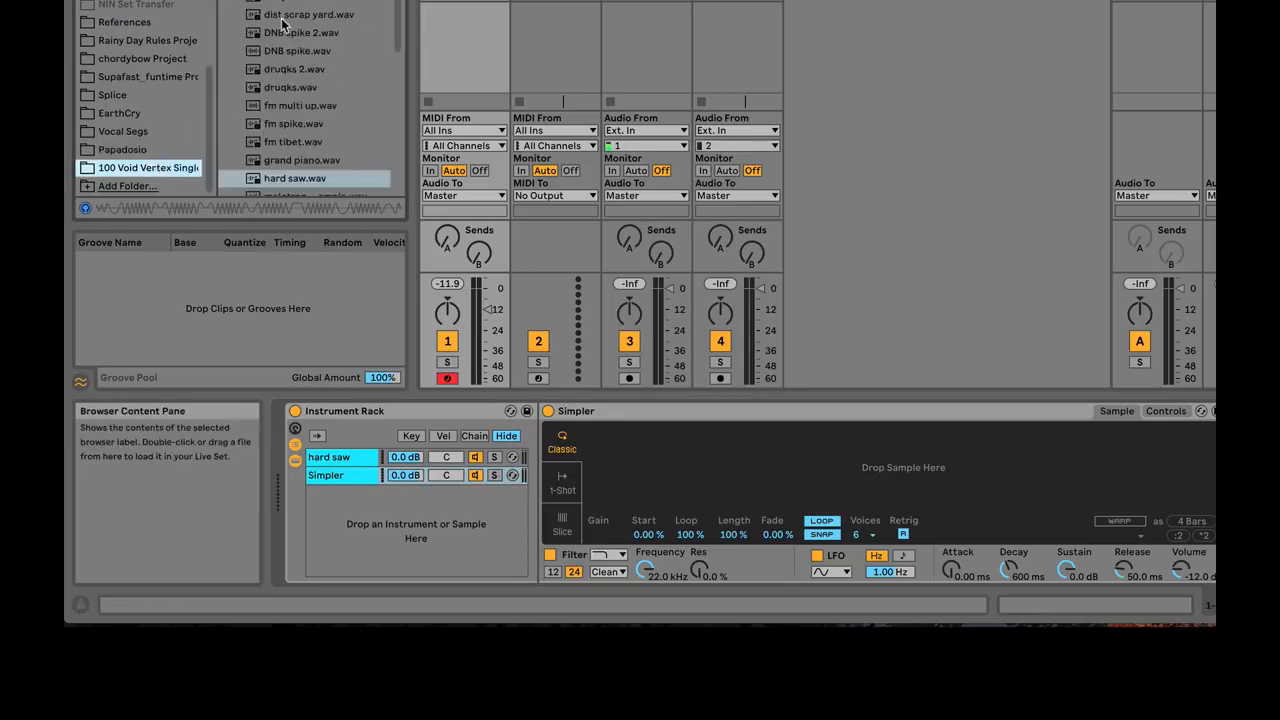
scroll(315, 100, "down", 2)
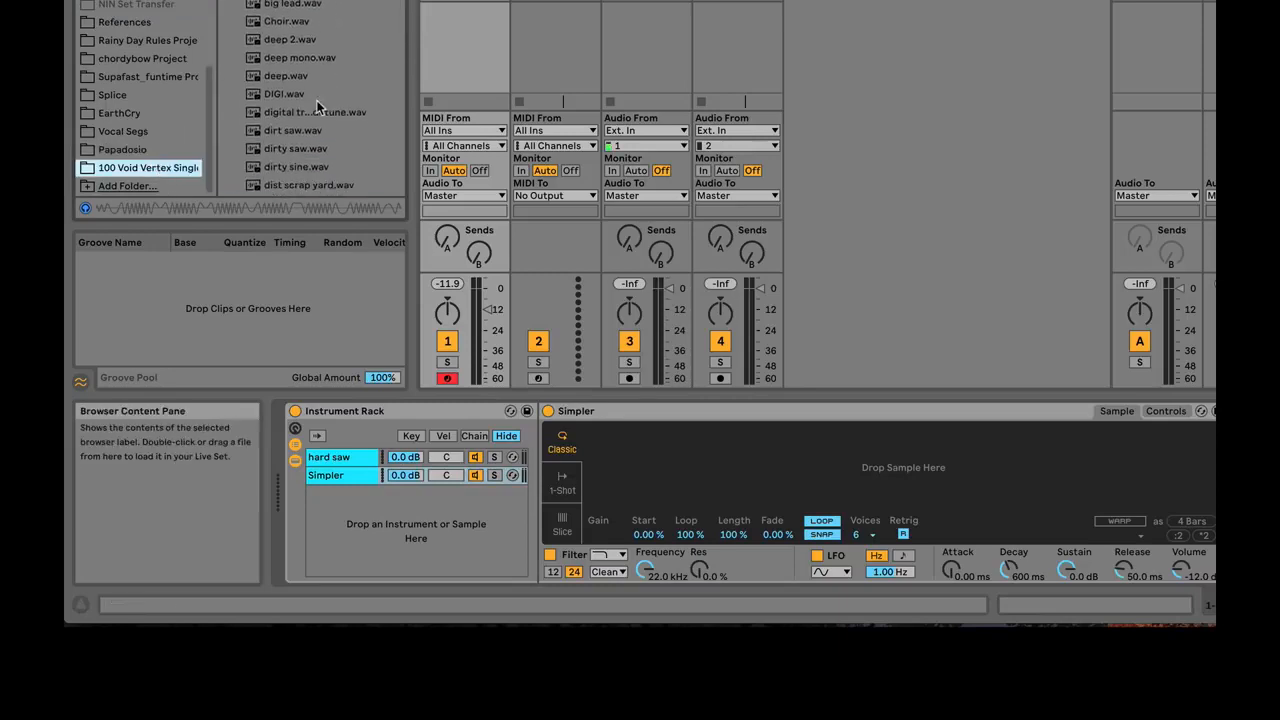
scroll(305, 158, "down", 3)
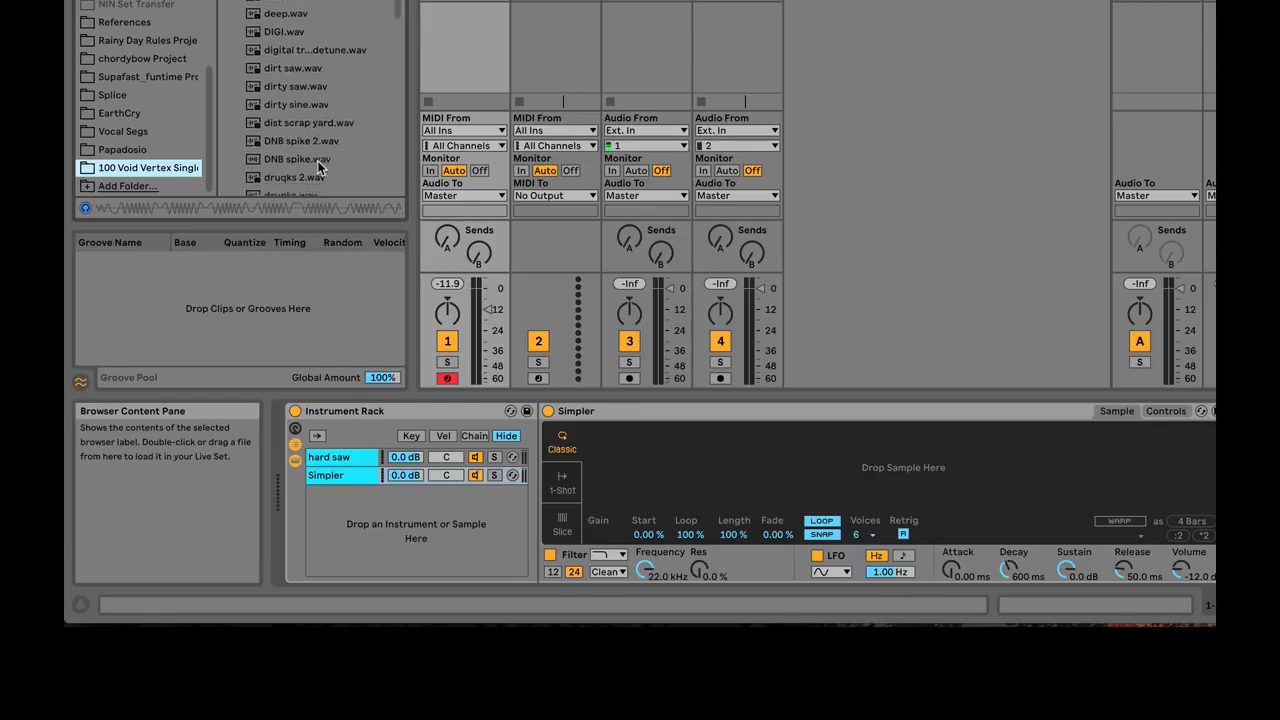
left_click_drag(300, 116, 656, 490)
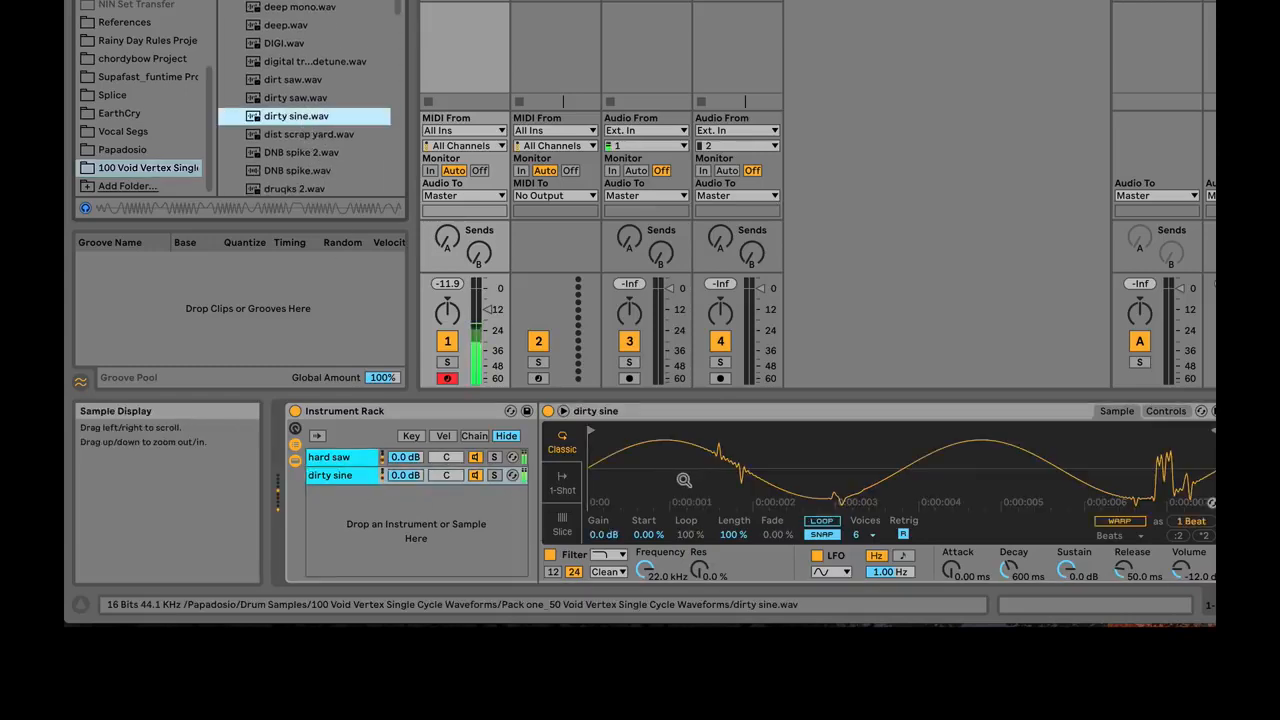
- Enable looping on the dirty sine Simpler
left_click(370, 458)
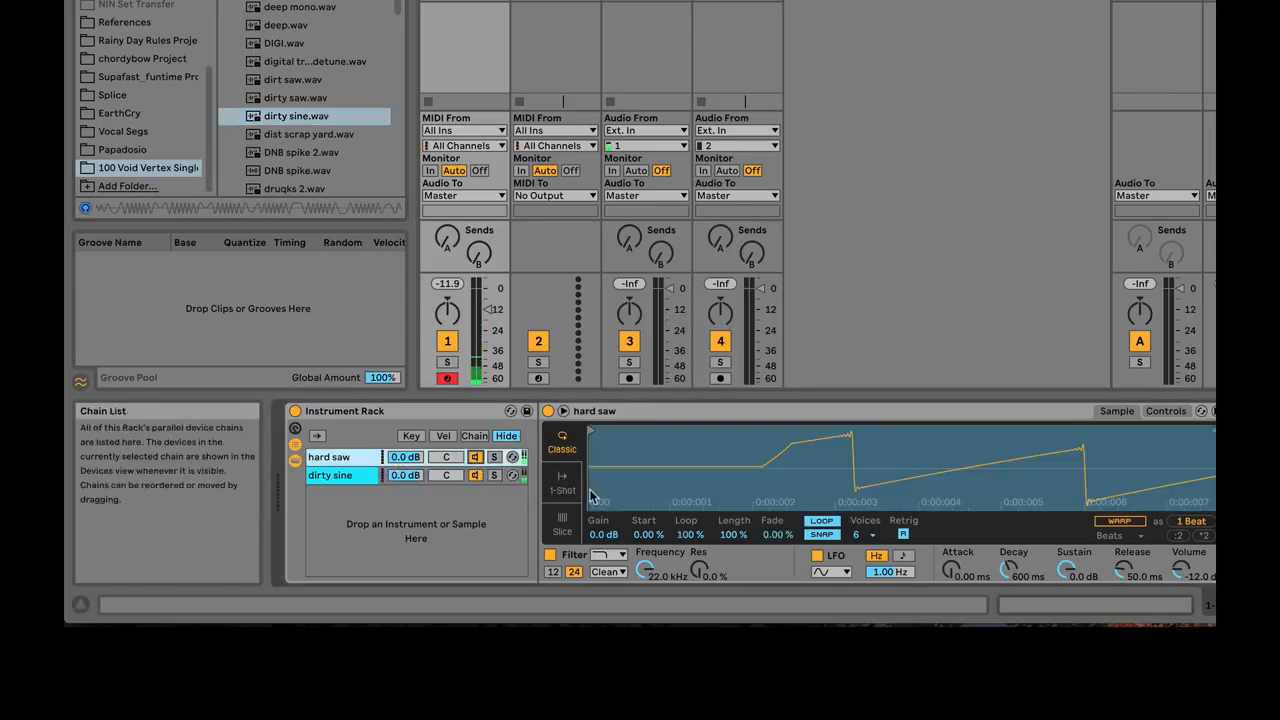
left_click(369, 477)
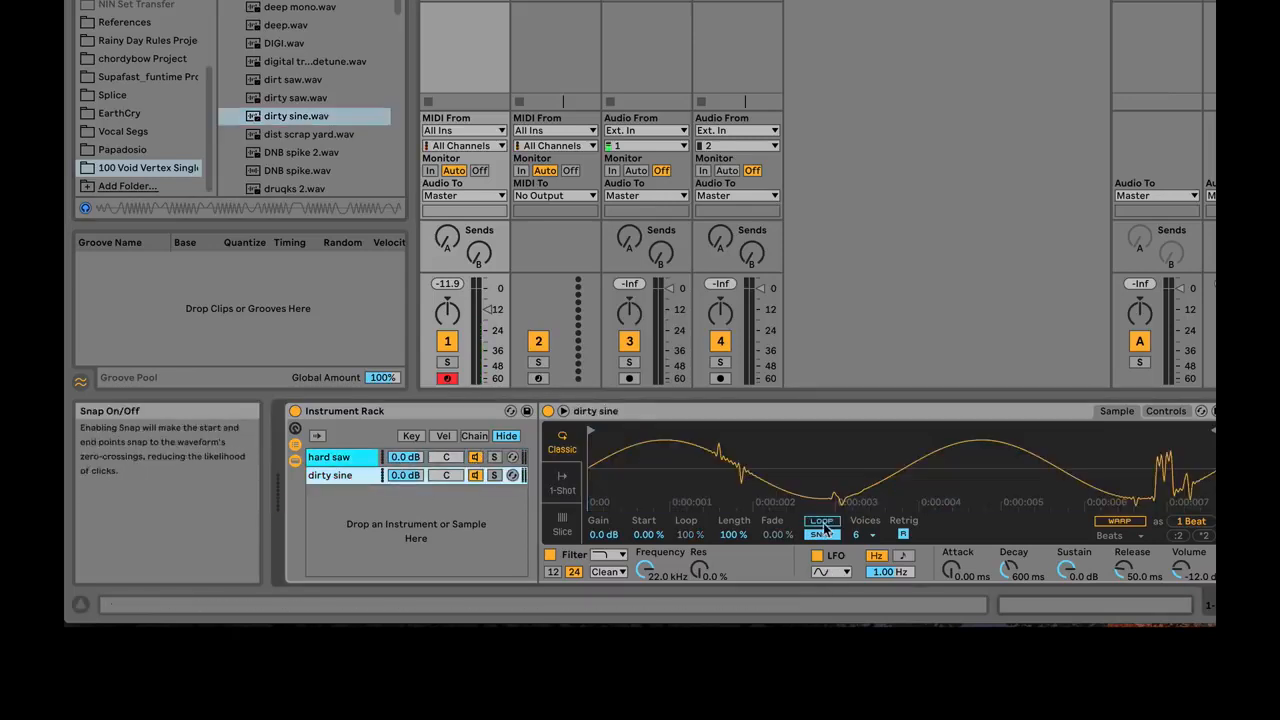
left_click(823, 521)
- Audition the dirty sine and hard saw chains separately by muting one at a time, then reactivate both
left_click(476, 459)
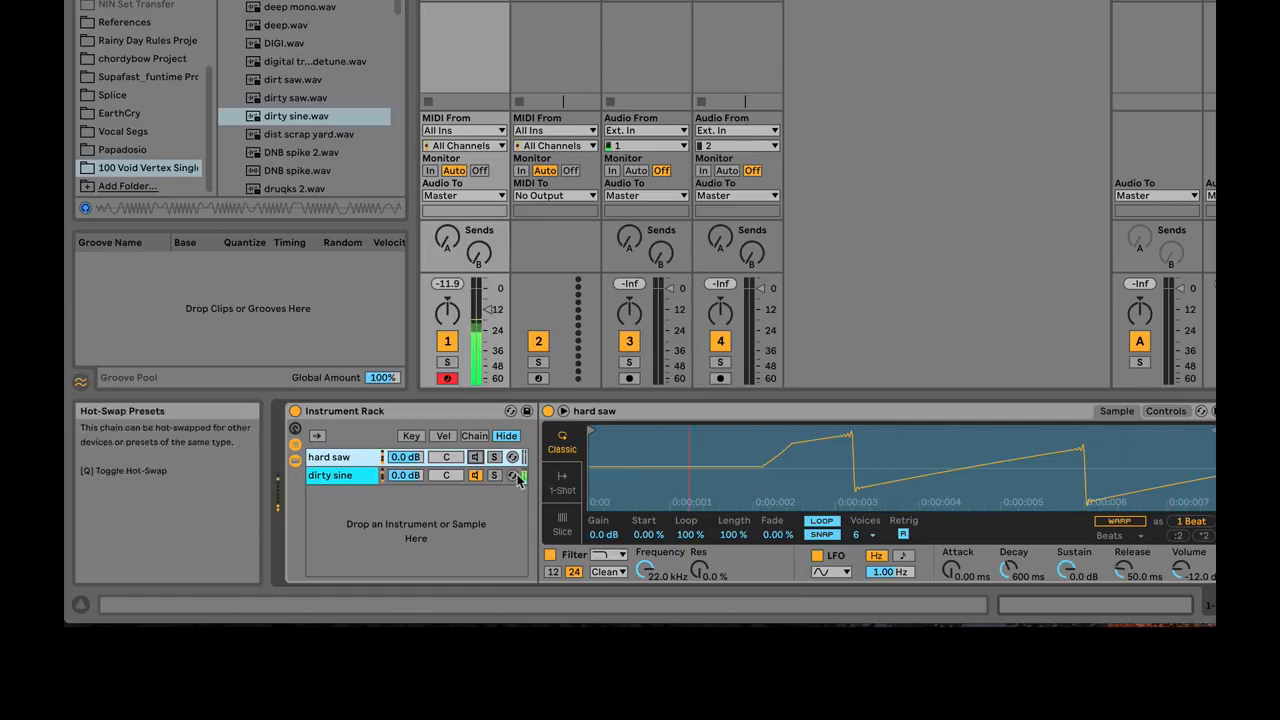
left_click(476, 476)
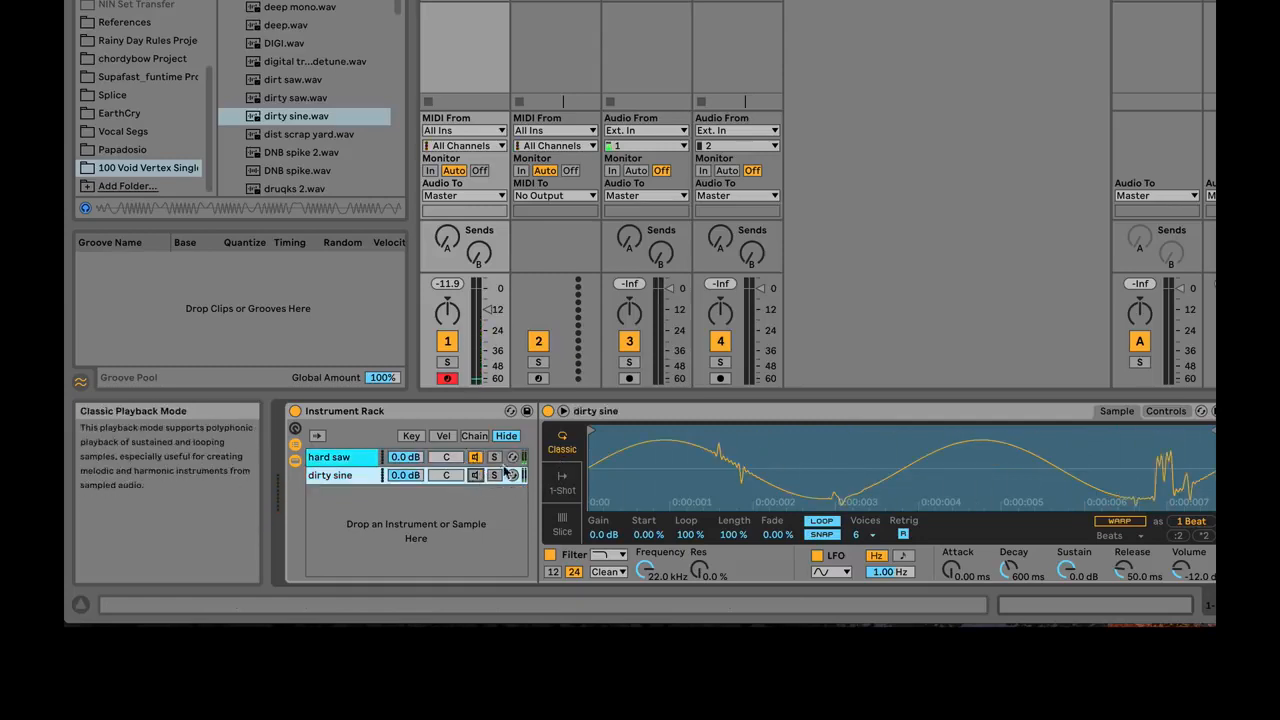
left_click(476, 476)
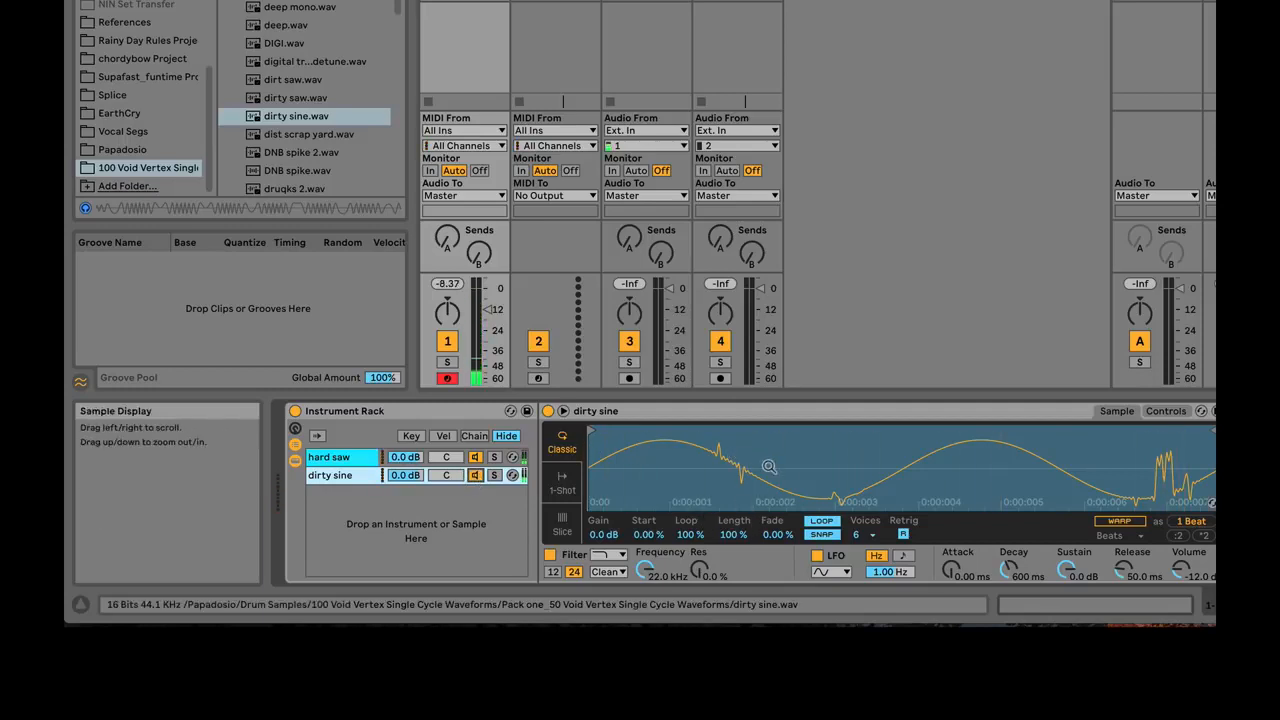
- Switch back and forth between the hard saw and dirty sine chains to compare their separate Simpler devices
left_click(341, 457)
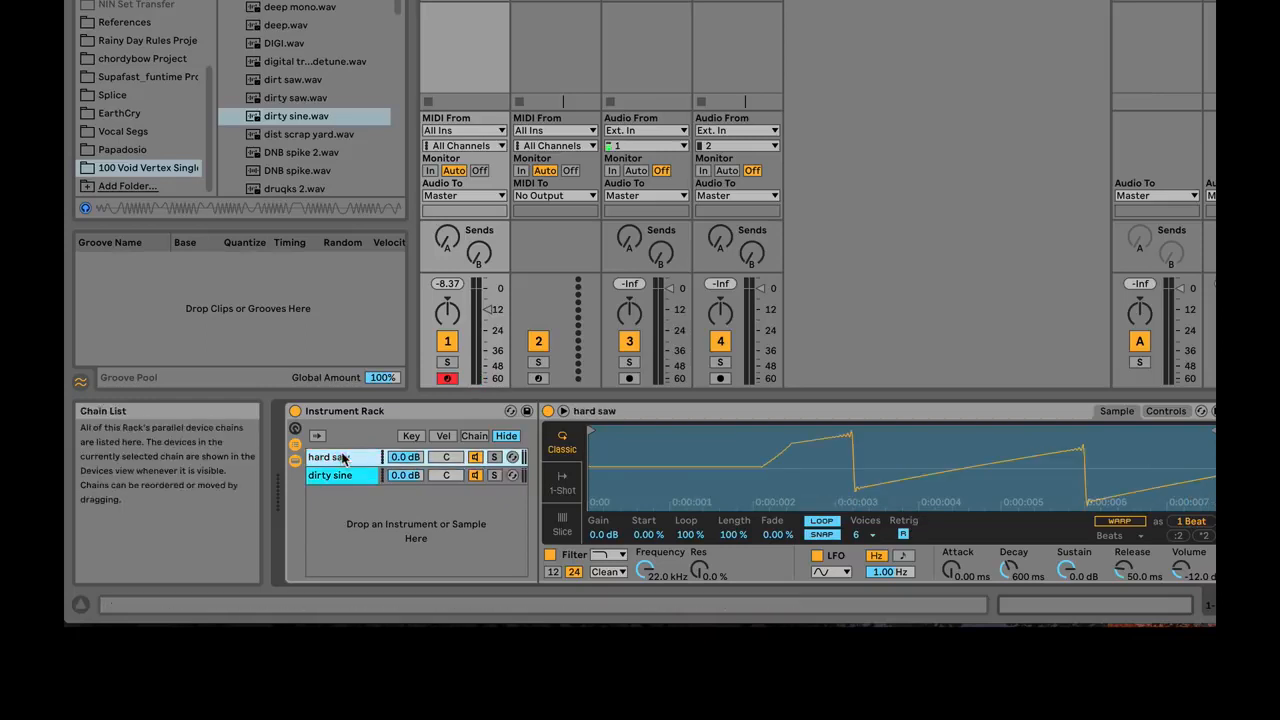
left_click(340, 475)
left_click(340, 457)
left_click(345, 475)
left_click(343, 459)
left_click(343, 475)
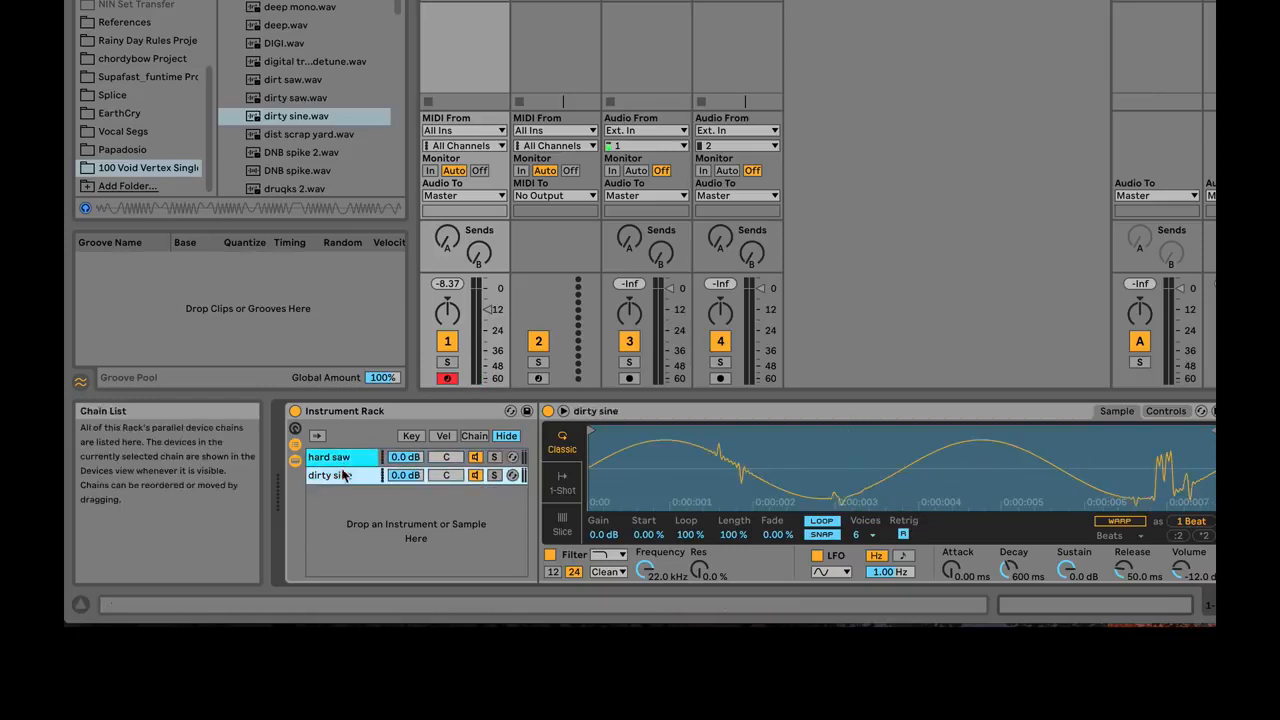
left_click(341, 458)
- Mute the hard saw chain and lower the dirty sine's filter cutoff to 2.57 kHz
left_click(345, 476)
left_click_drag(645, 568, 645, 610)
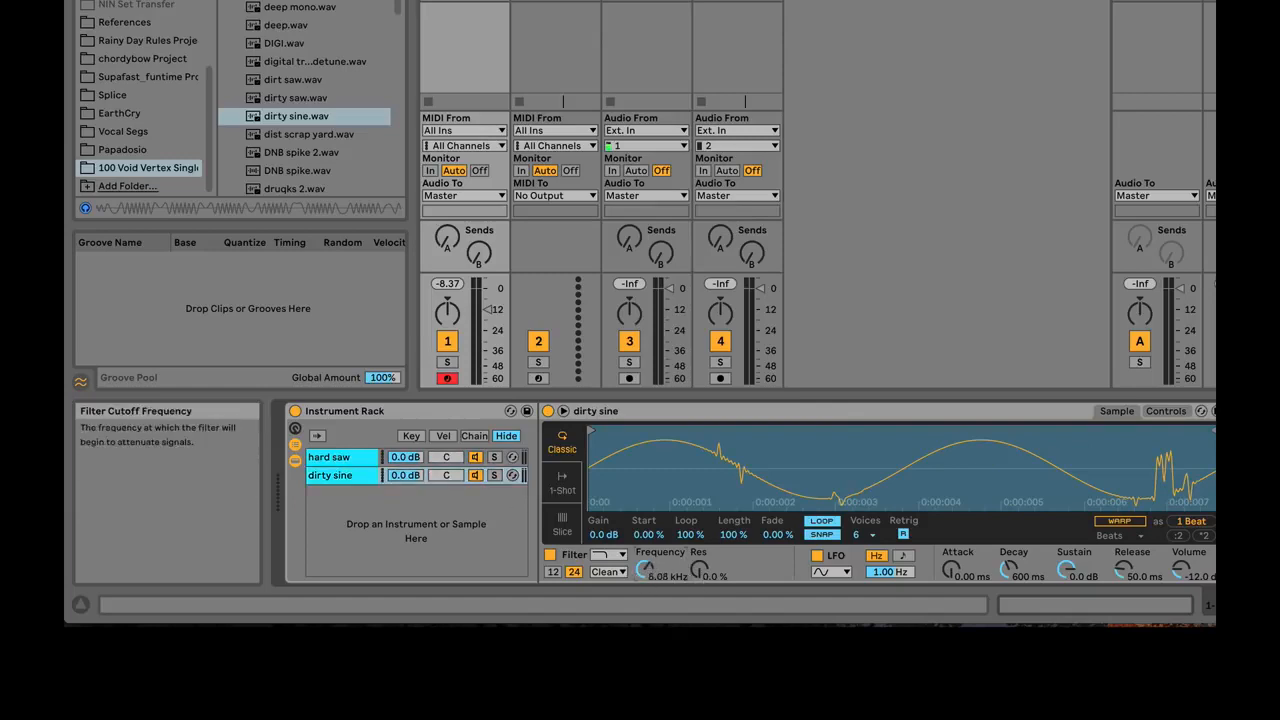
left_click(476, 457)
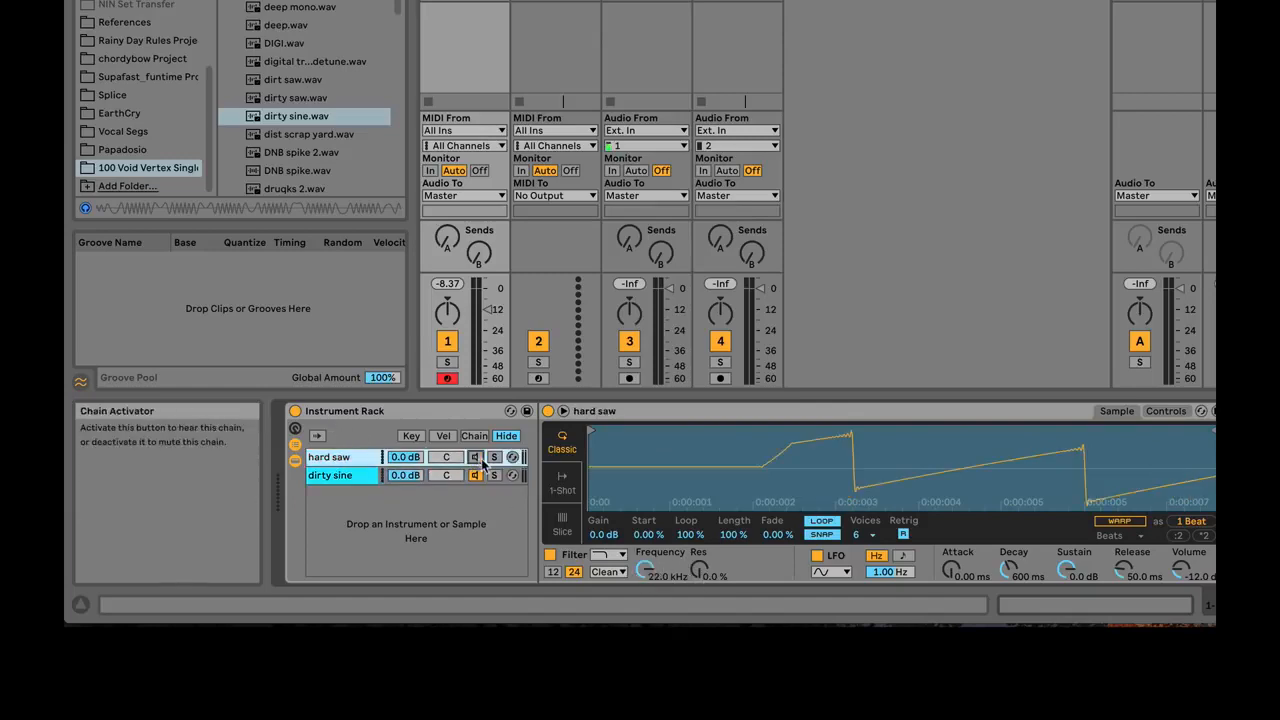
left_click(385, 478)
mouse_move(645, 568)
left_mouse_down()
mouse_move(645, 588)
mouse_move(645, 564)
left_mouse_up()
- Transpose the dirty sine by -12 st and raise its filter cutoff to 4.45 kHz
left_click(1160, 411)
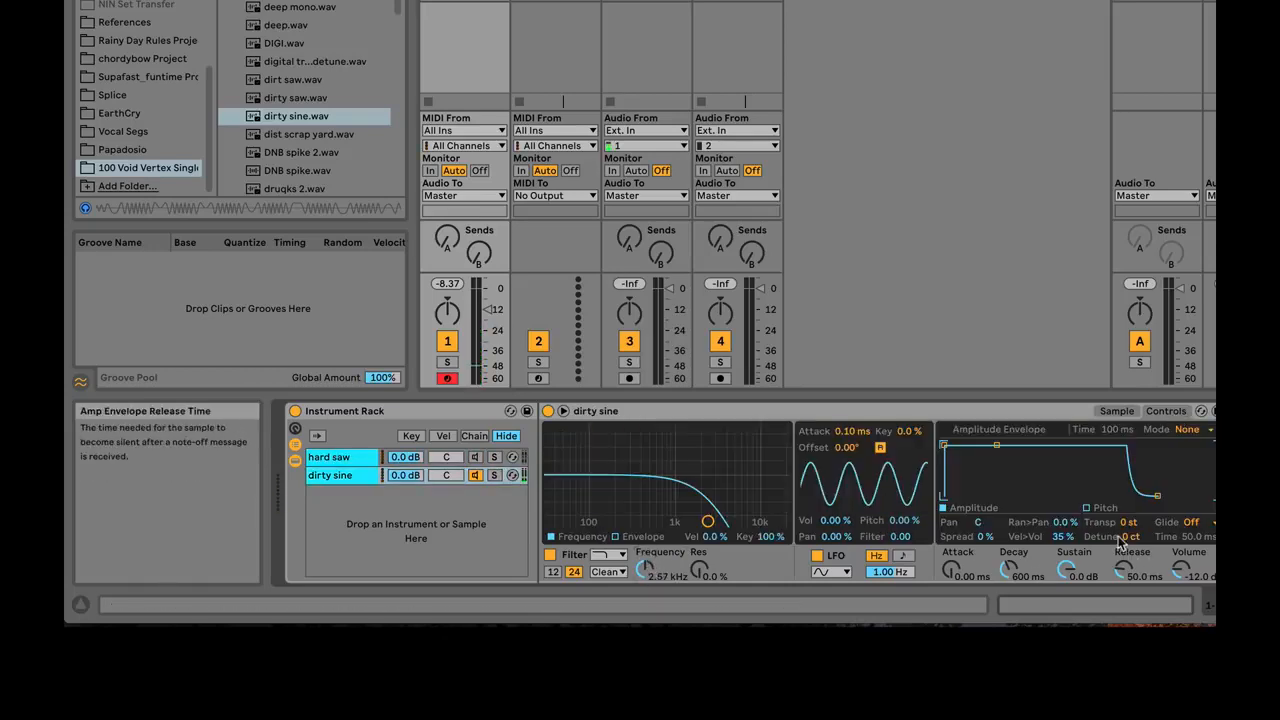
mouse_move(1127, 525)
left_mouse_down()
mouse_move(1127, 541)
mouse_move(1128, 525)
left_mouse_up()
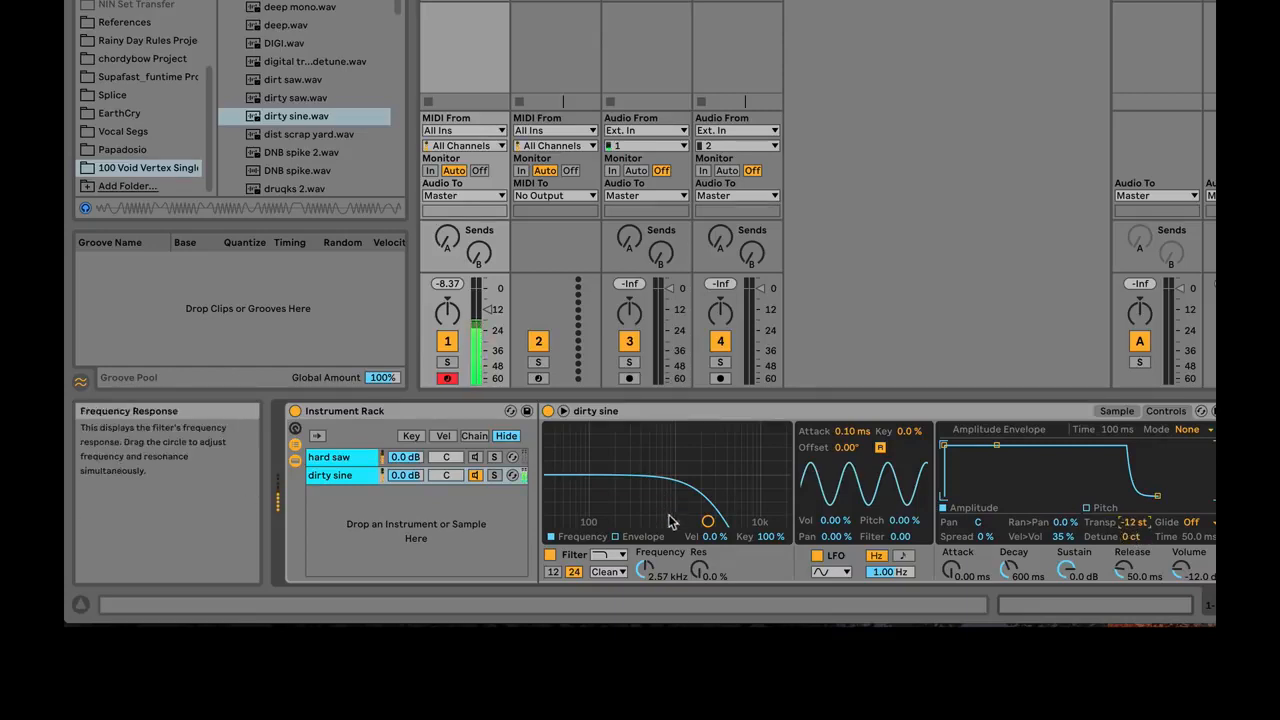
left_click_drag(707, 521, 727, 521)
- Reactivate the hard saw chain and mute the dirty sine chain
left_click(322, 460)
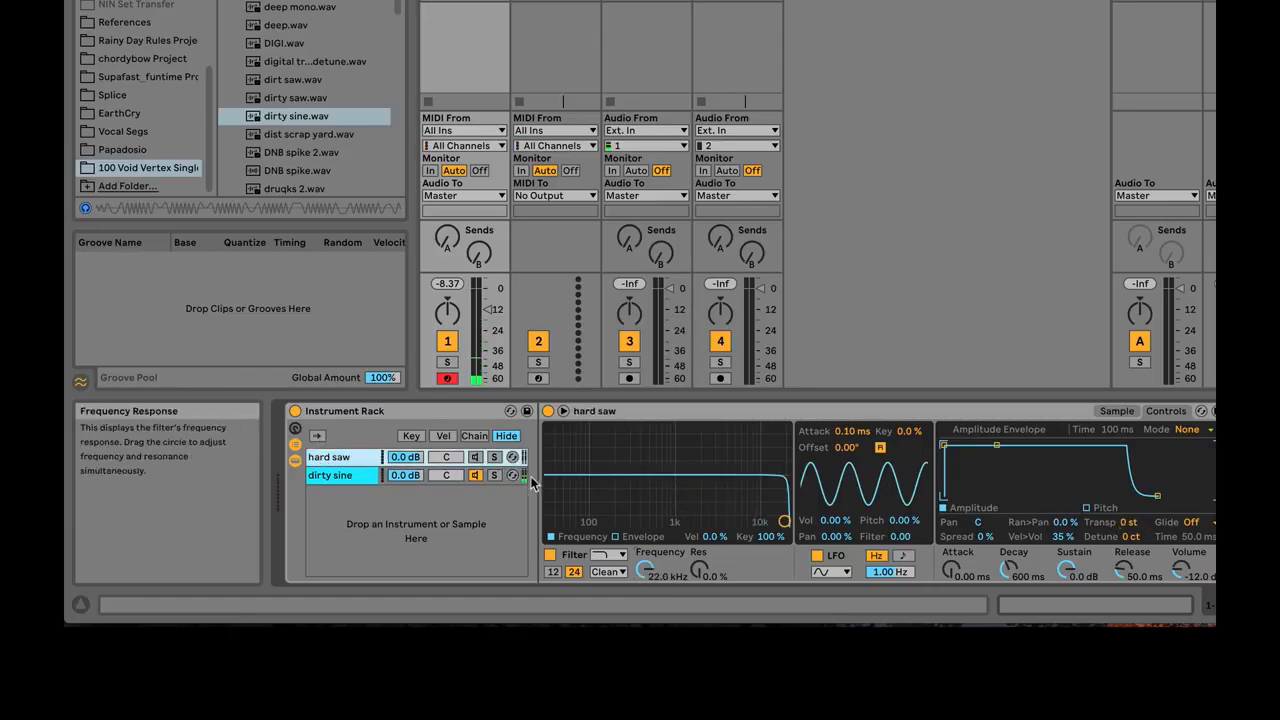
left_click(475, 457)
left_click(475, 475)
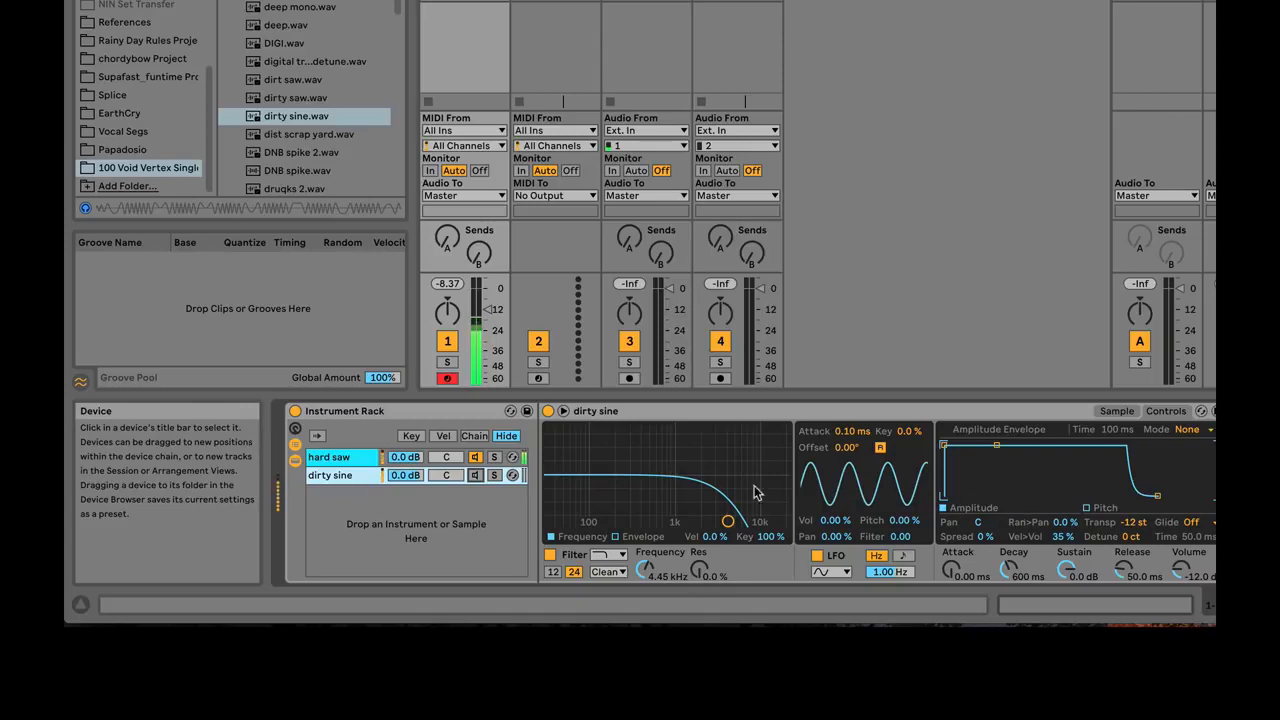
- Set the dirty sine Simpler's Voices to 1
left_click(1118, 411)
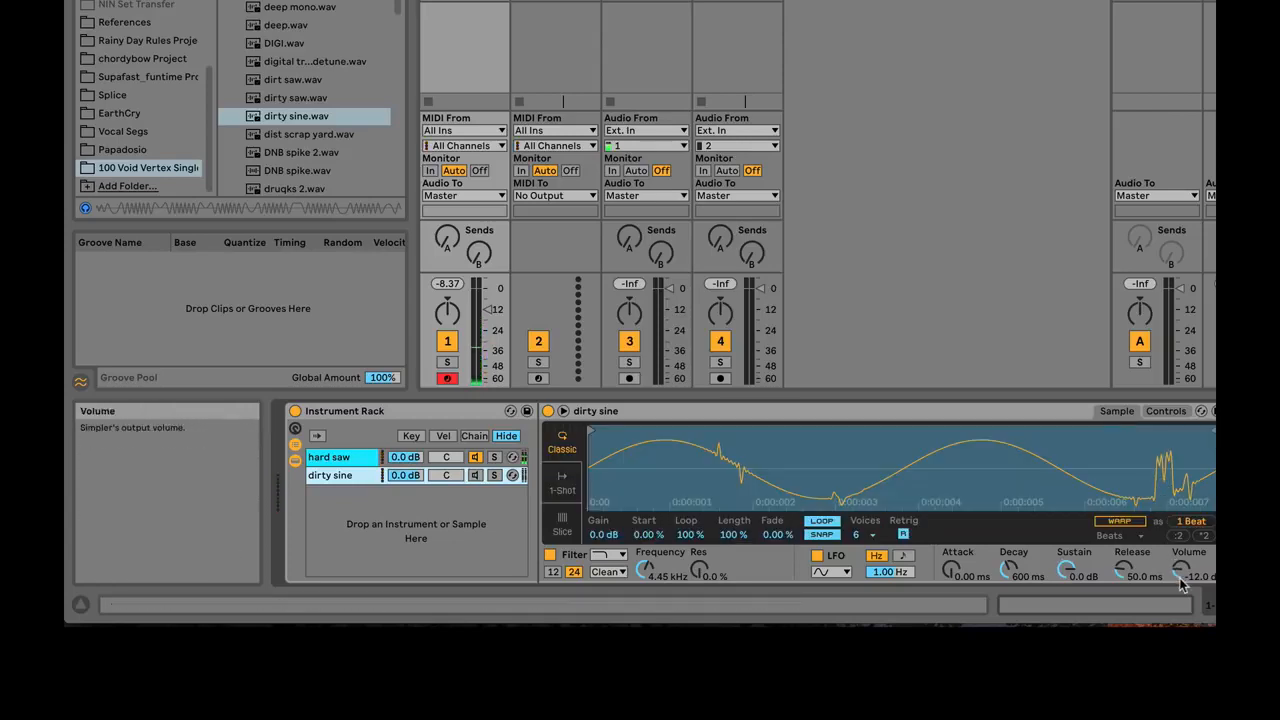
left_click(865, 535)
left_click(863, 318)
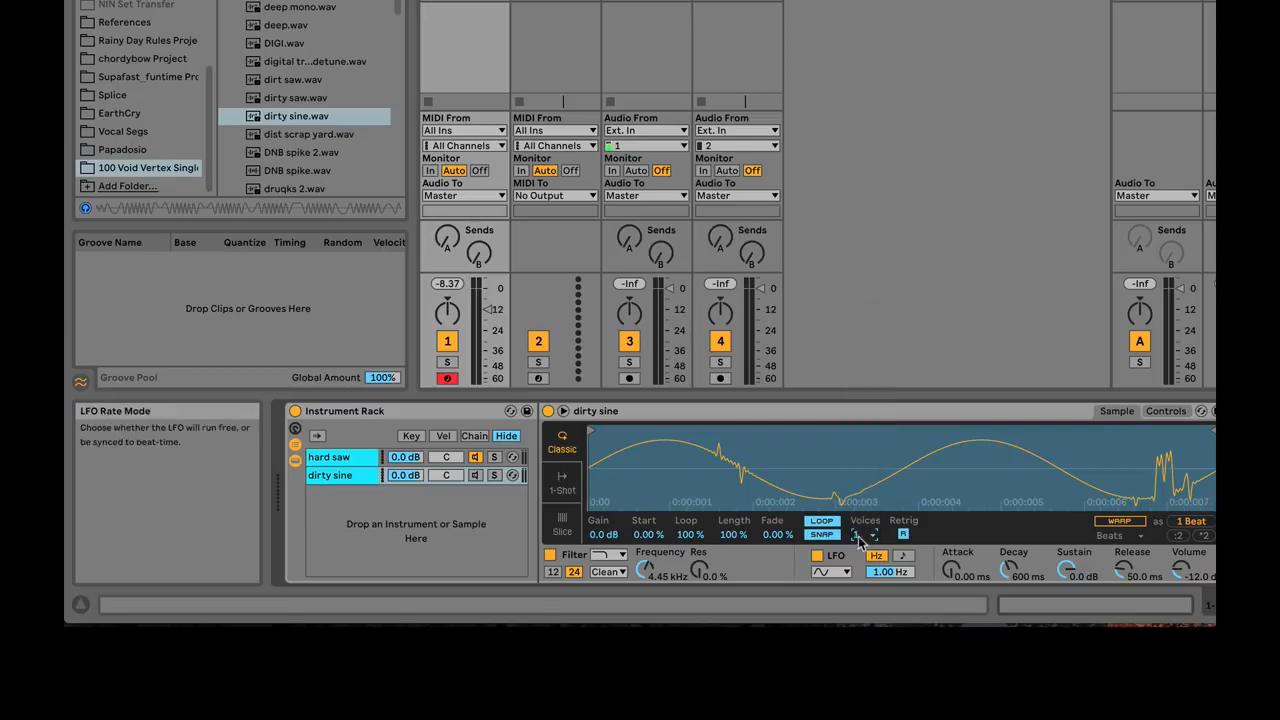
- Set the hard saw Simpler's Voices to 1
left_click(347, 461)
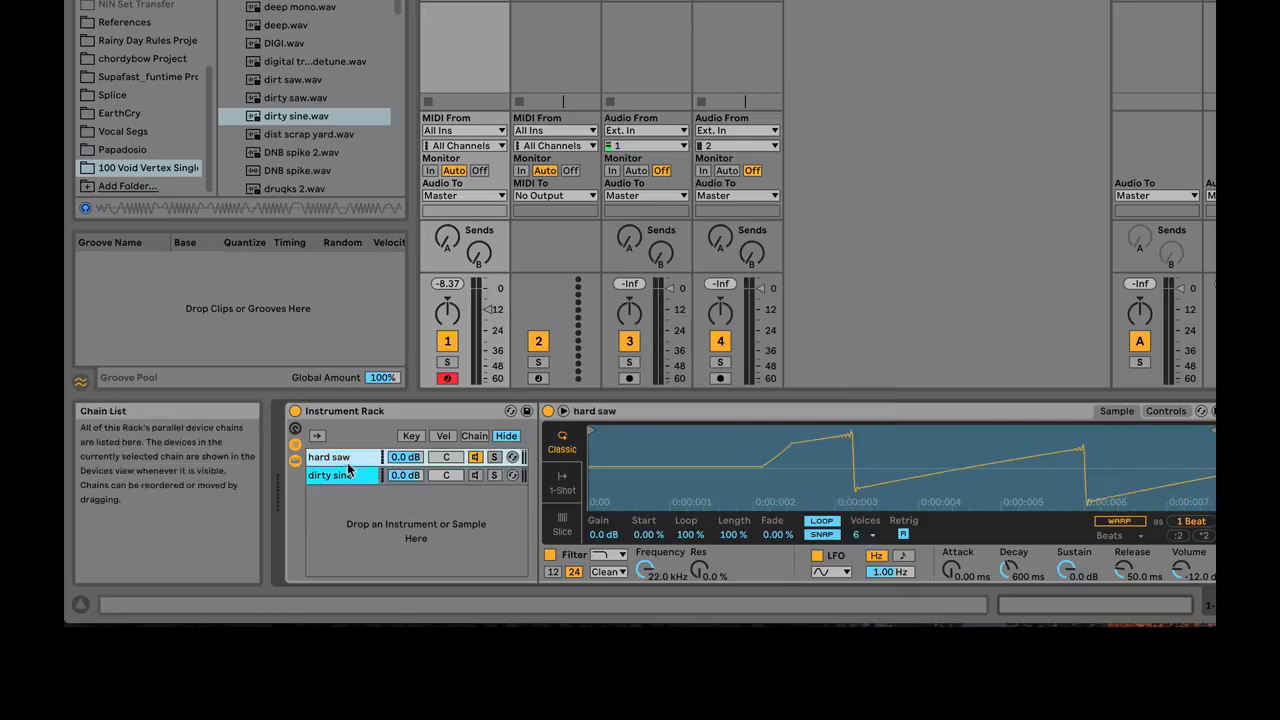
left_click(347, 475)
left_click(347, 475, "shift")
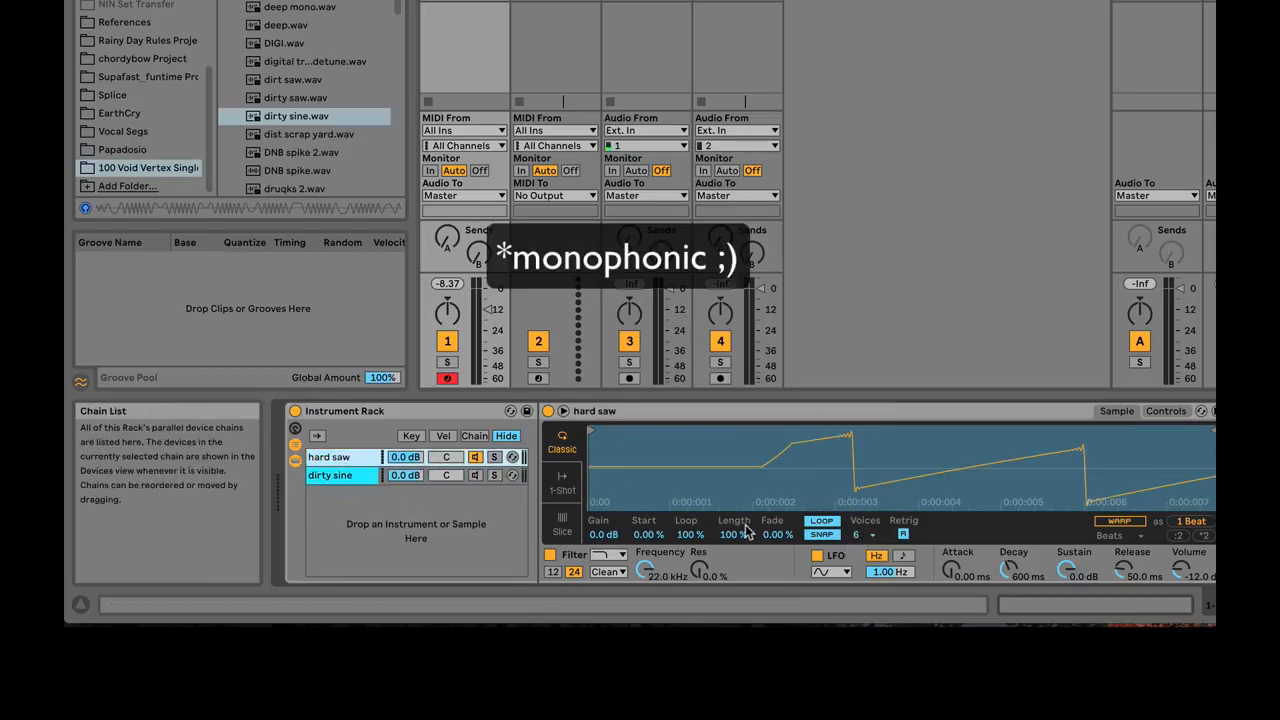
left_click(862, 535)
left_click(866, 321)
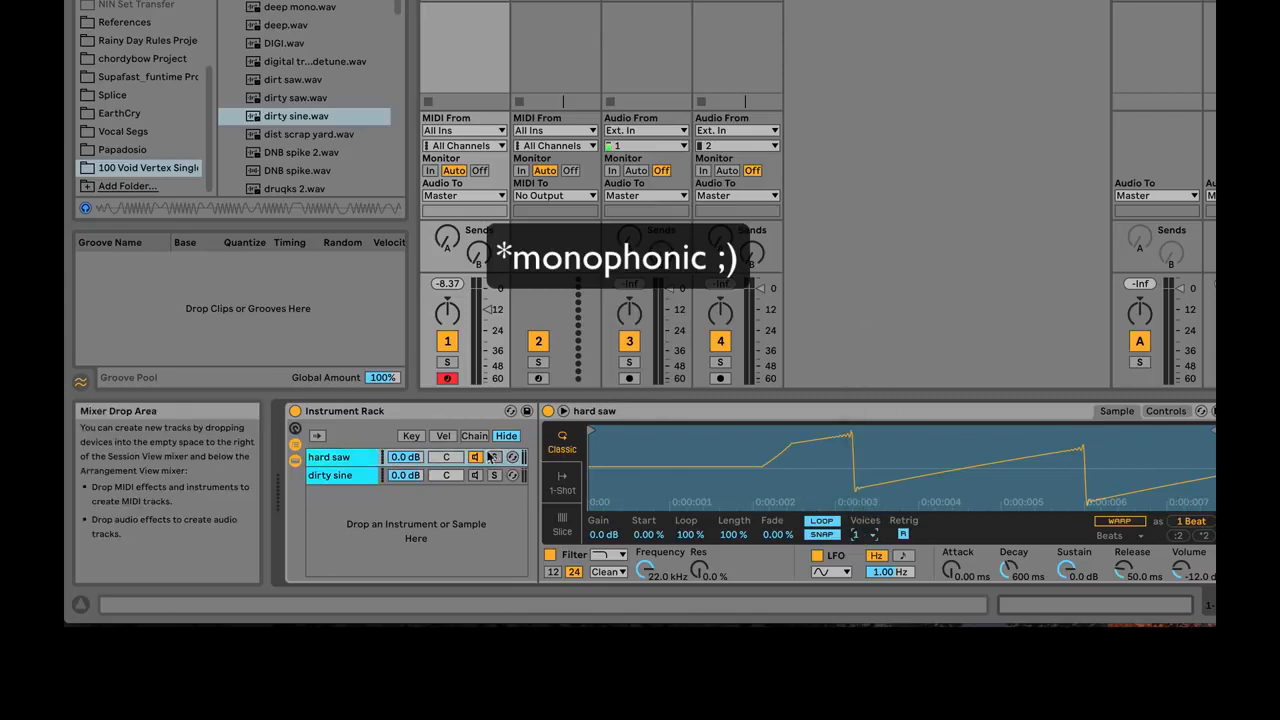
- Switch the hard saw's Glide mode to Portamento
left_click(1172, 413)
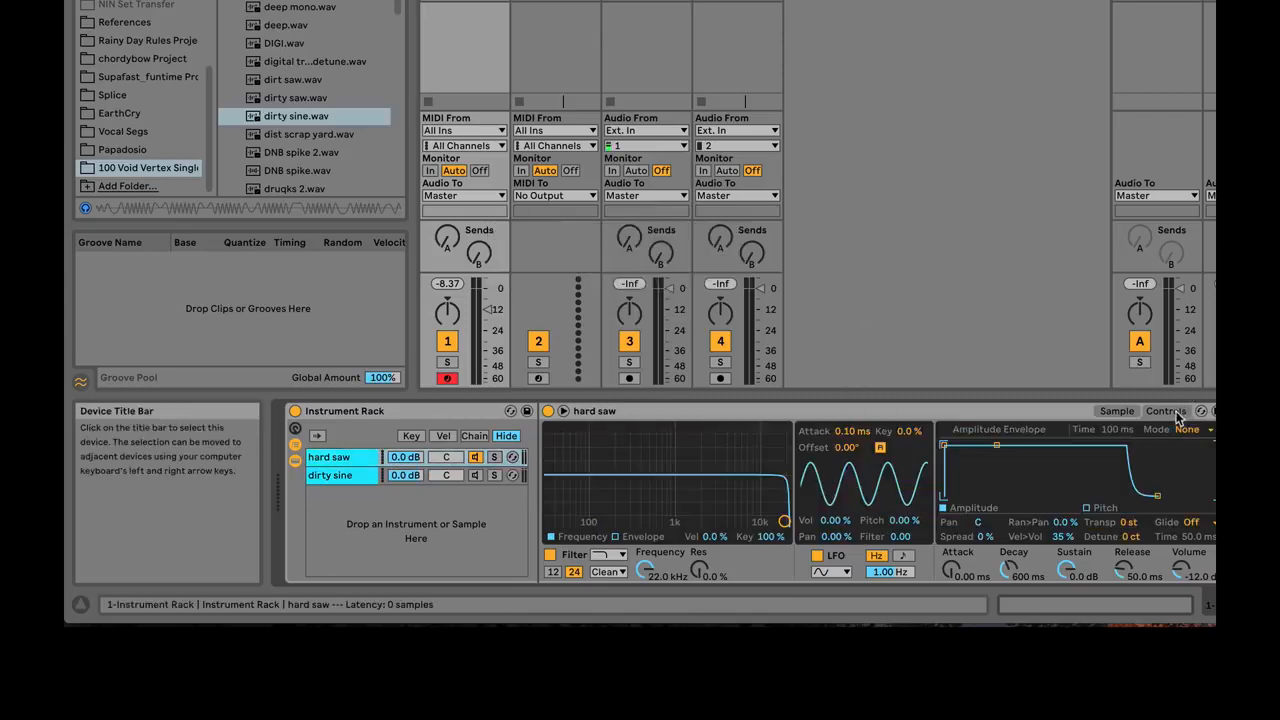
left_click(1193, 522)
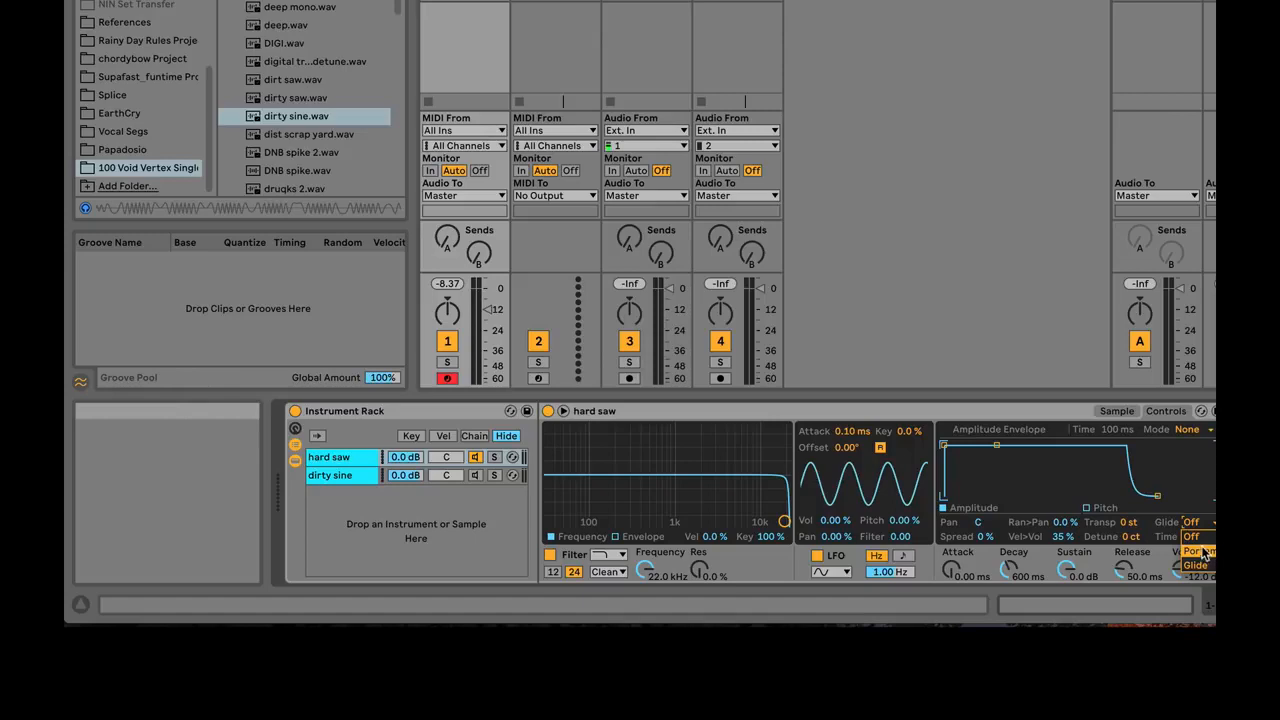
left_click(1200, 551)
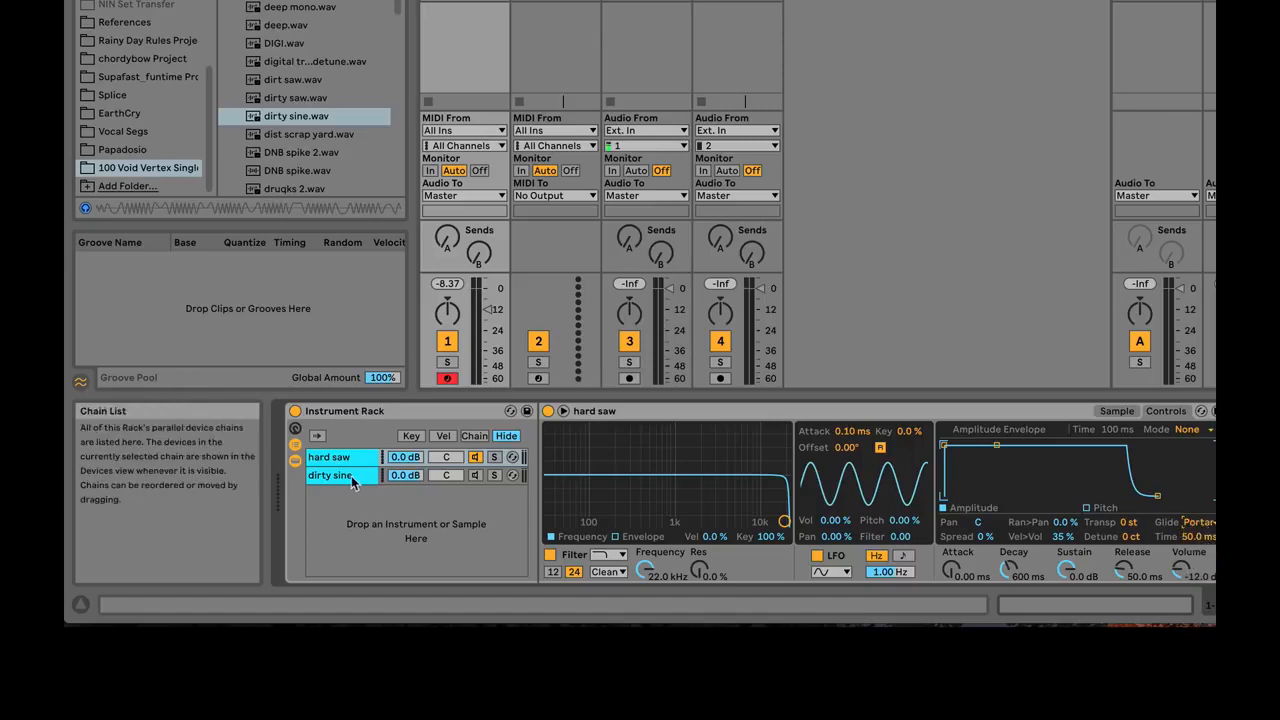
- Switch the dirty sine's Glide mode to Portamento and reactivate its chain
left_click(330, 475)
left_click(1192, 522)
left_click(1197, 551)
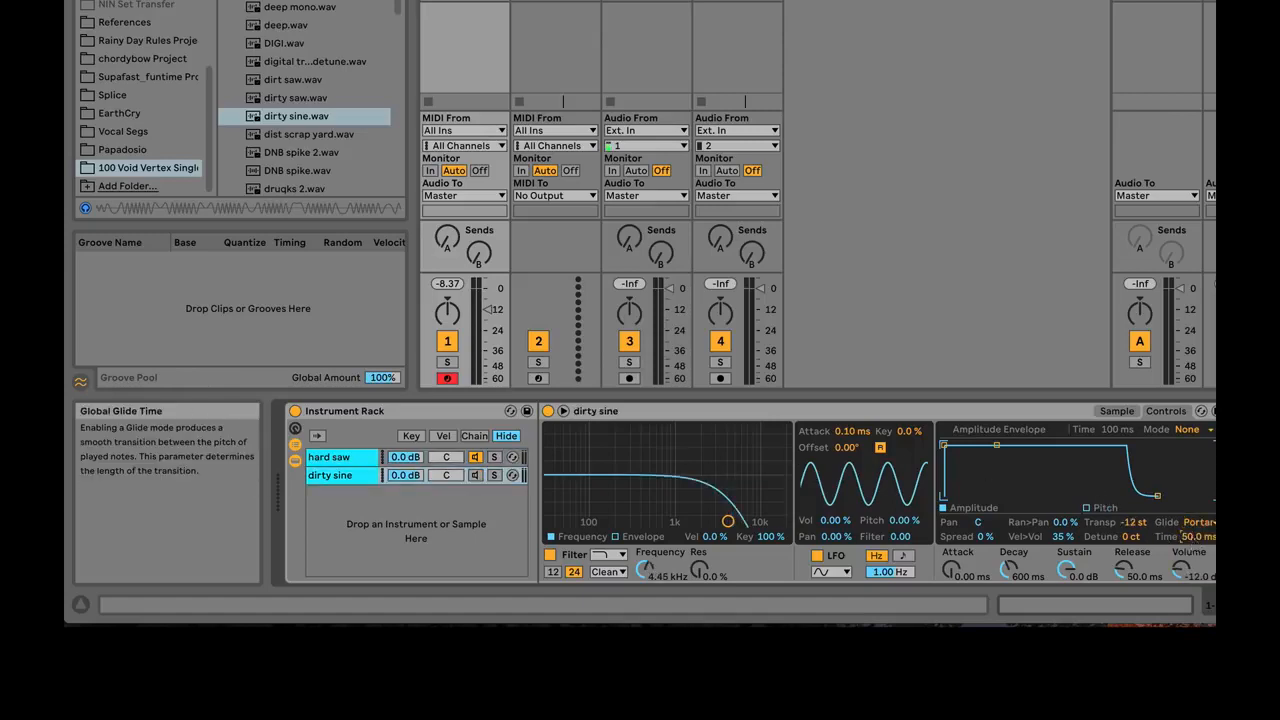
left_click(477, 476)
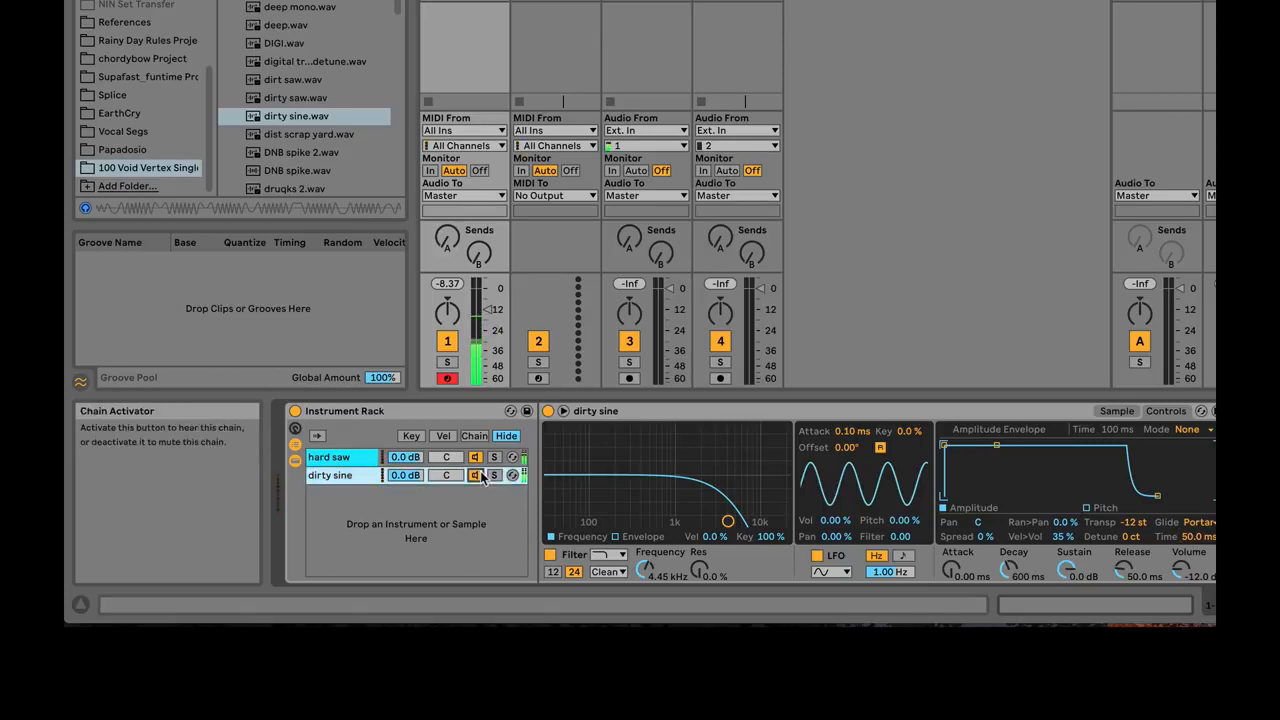
left_click(342, 476, "shift")
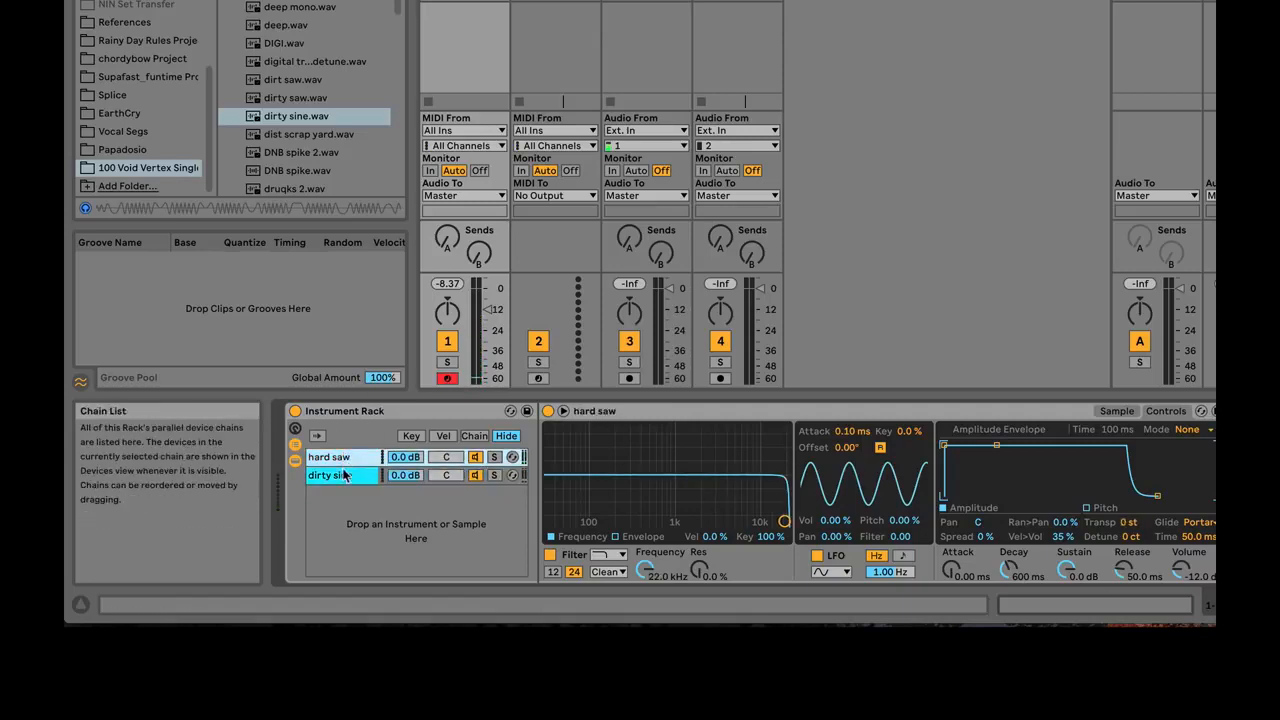
- Select the dirty sine chain and show the Instrument Rack's Macro Controls
left_click_drag(343, 476, 342, 459)
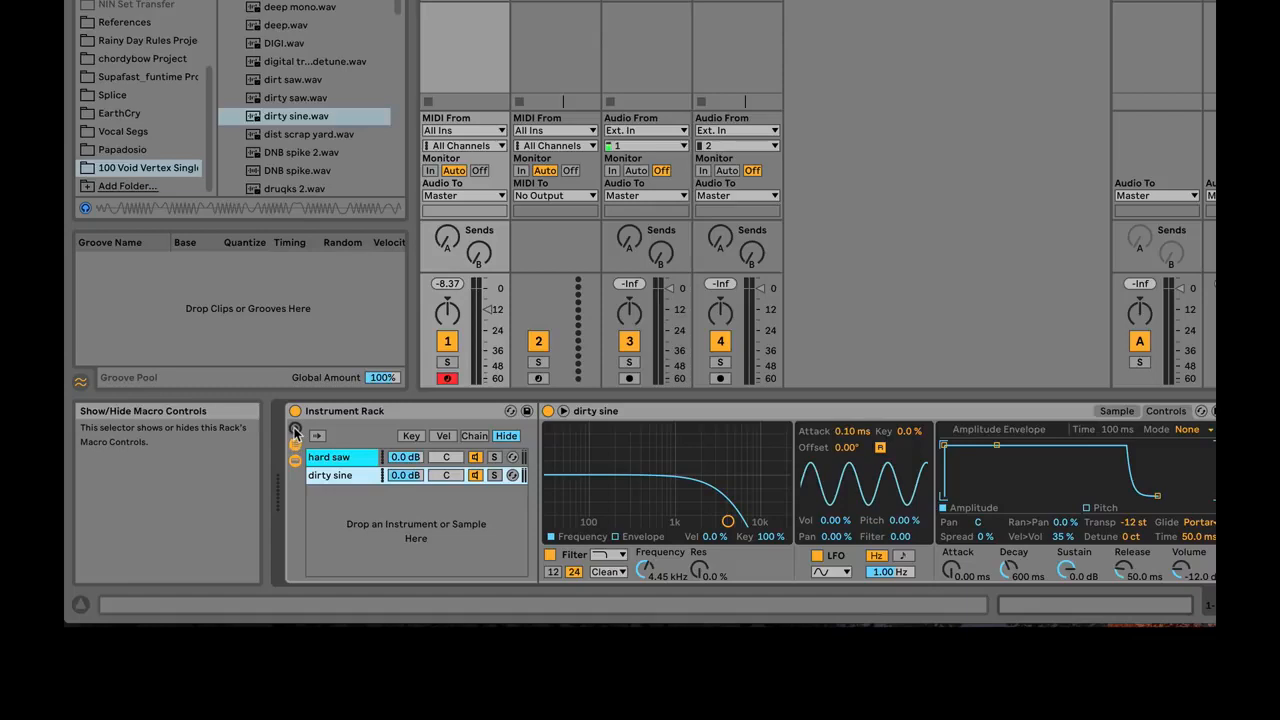
left_click(295, 431)
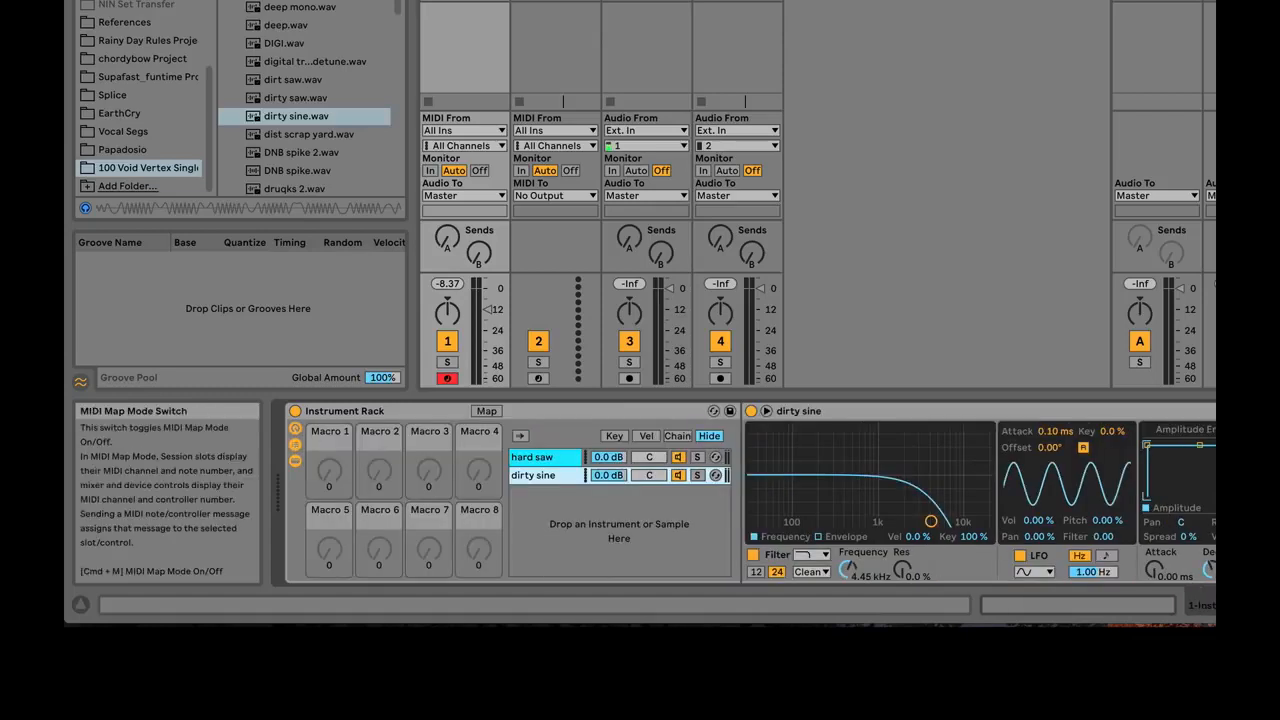
key("super+m")
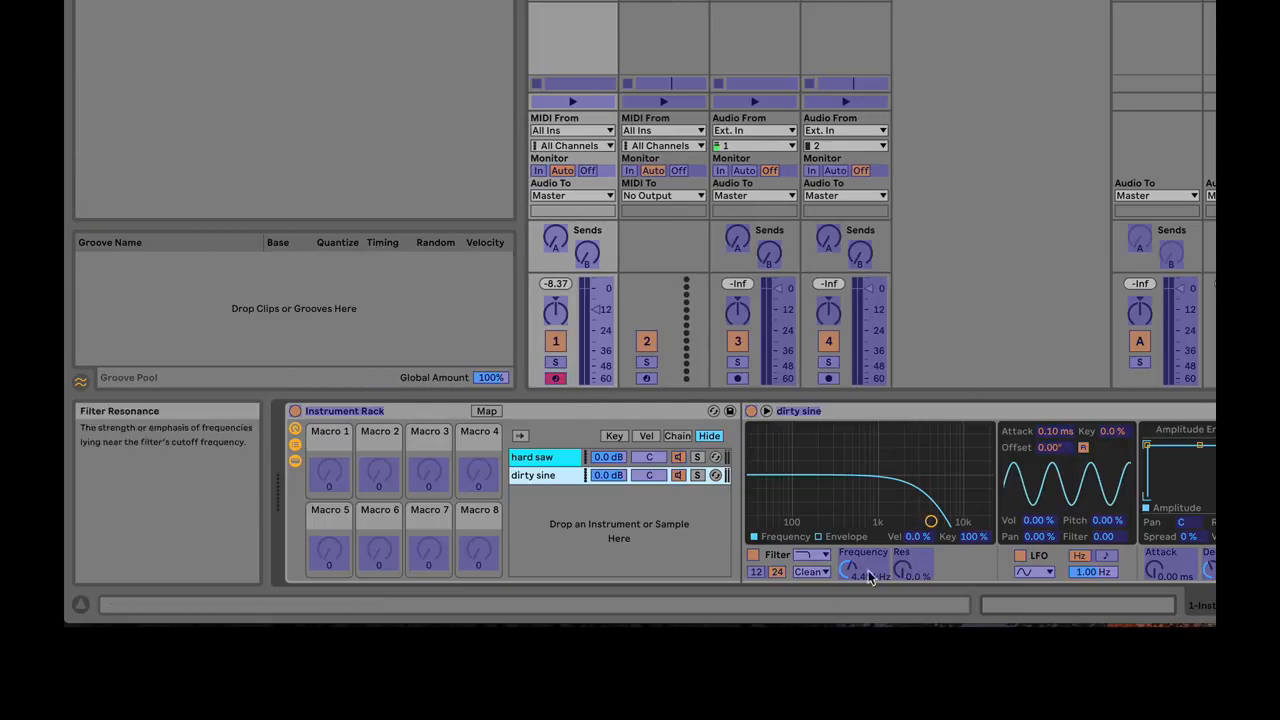
key("super+m")
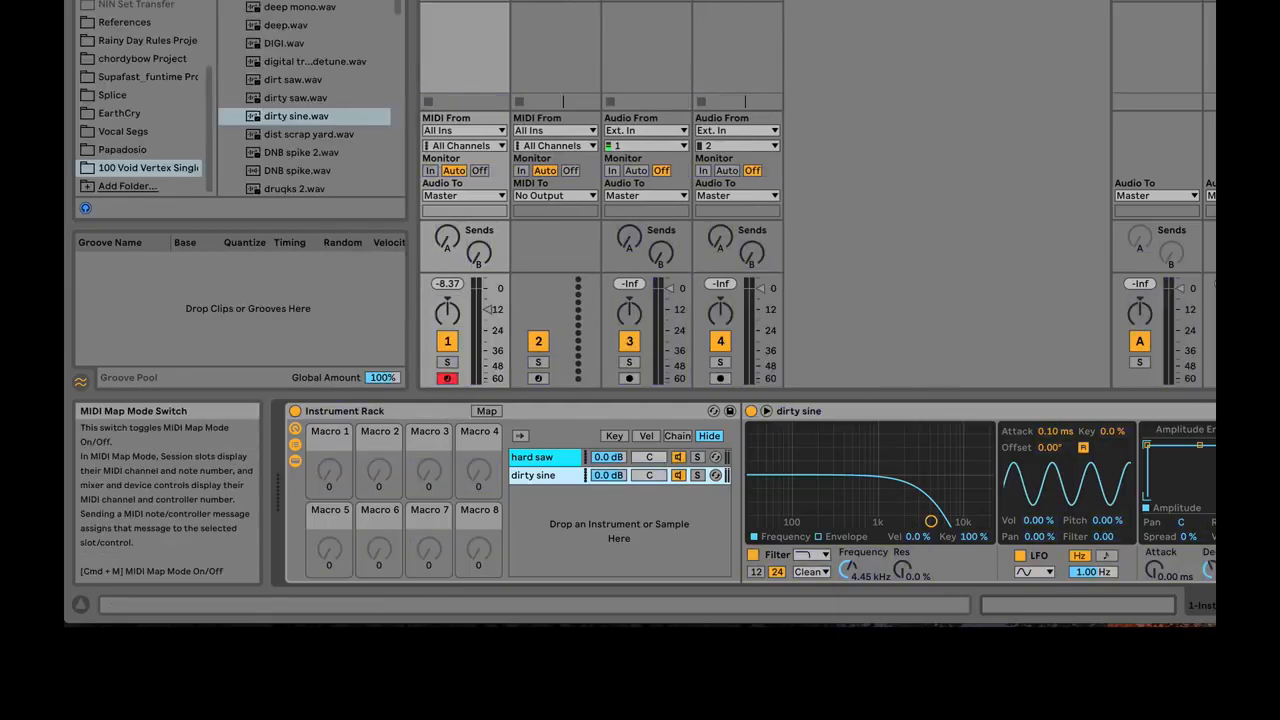
left_click(485, 411)
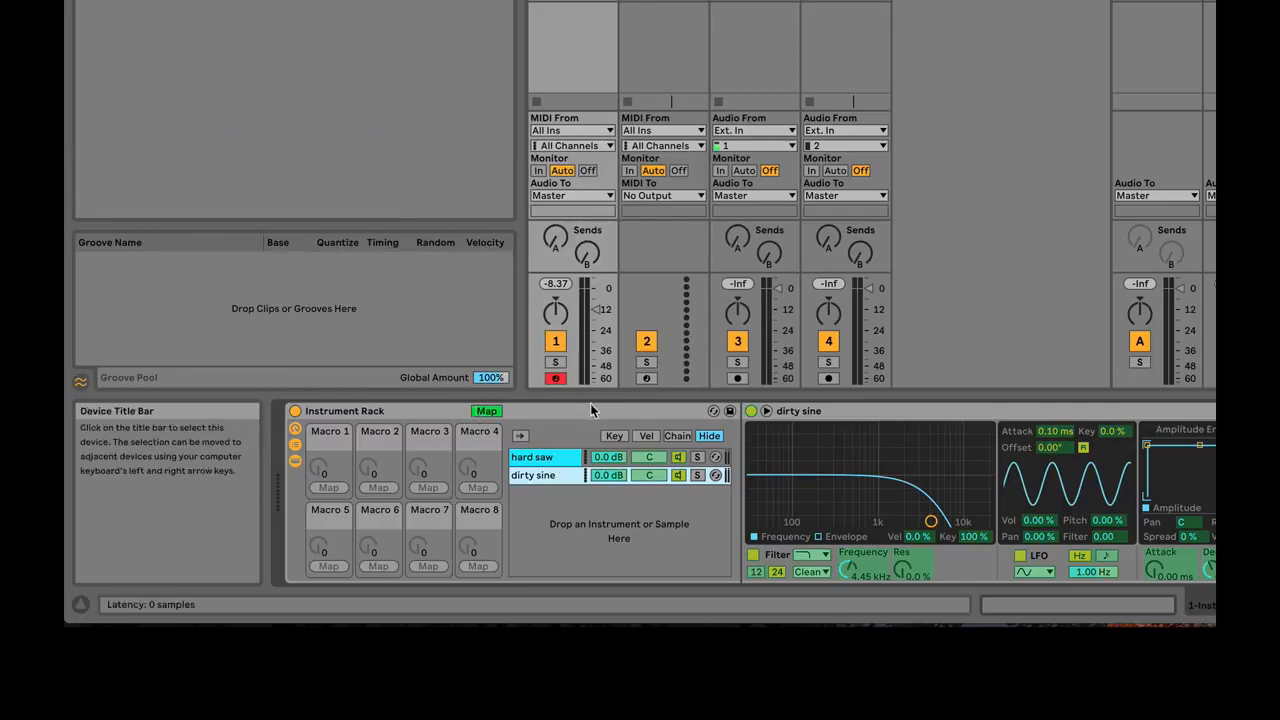
left_click(490, 411)
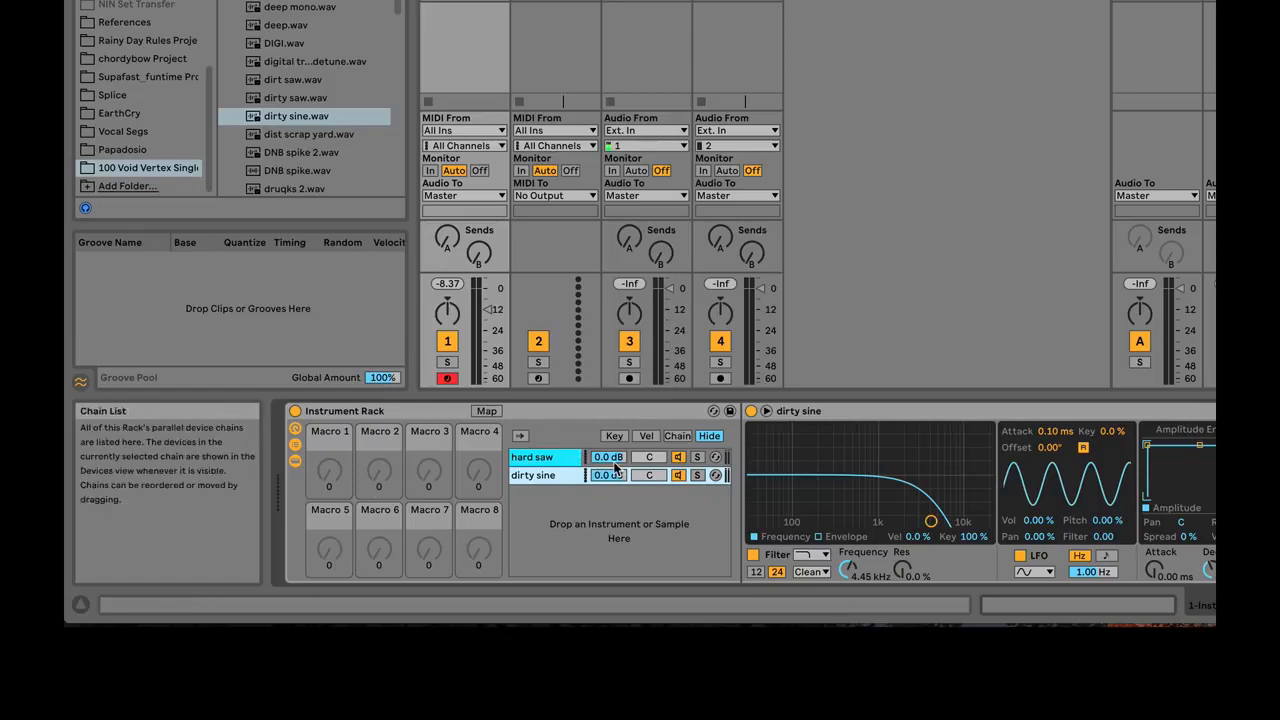
- Map the chain volumes of both hard saw and dirty sine to the rack's Macro 1
left_click(487, 411)
left_click(606, 460)
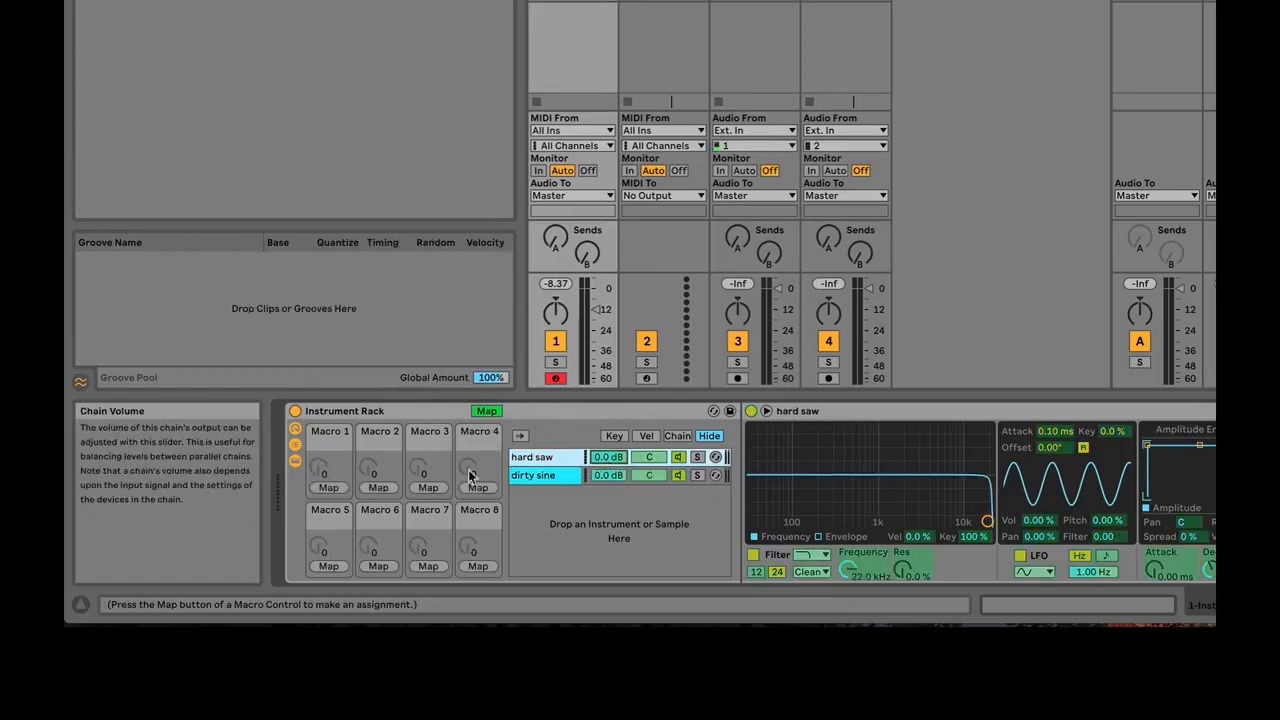
left_click(328, 488)
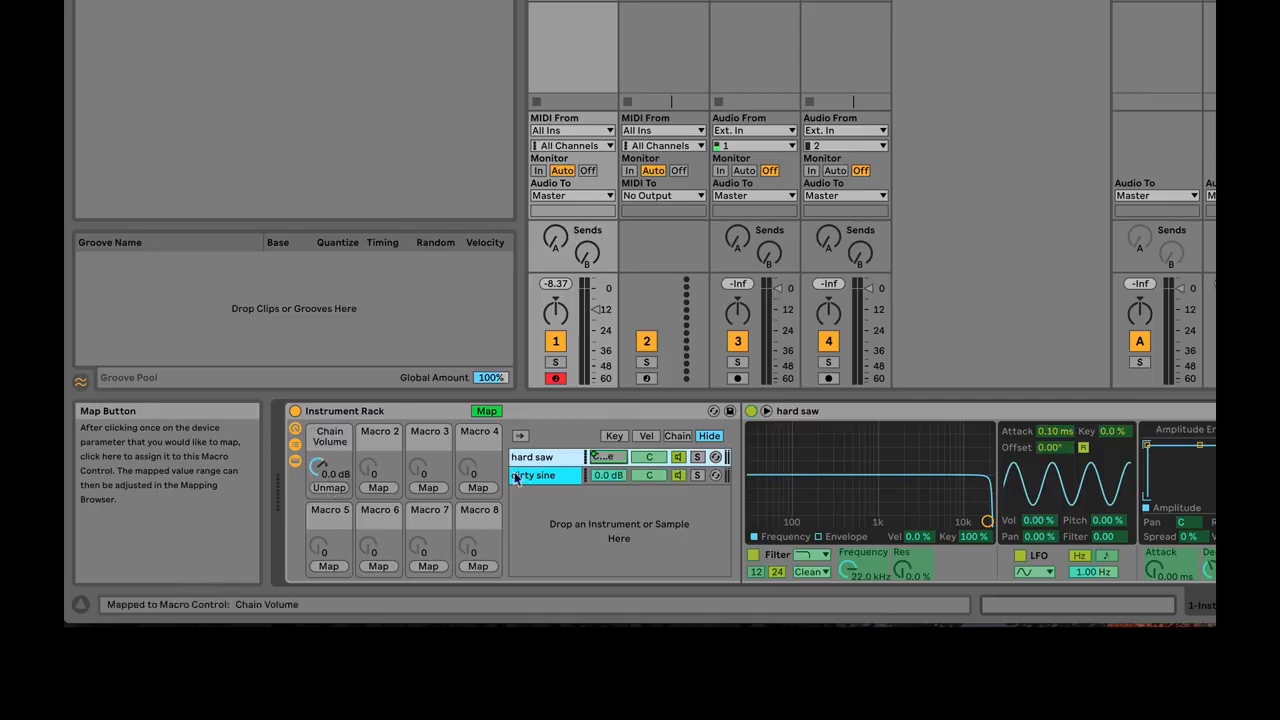
left_click(609, 477)
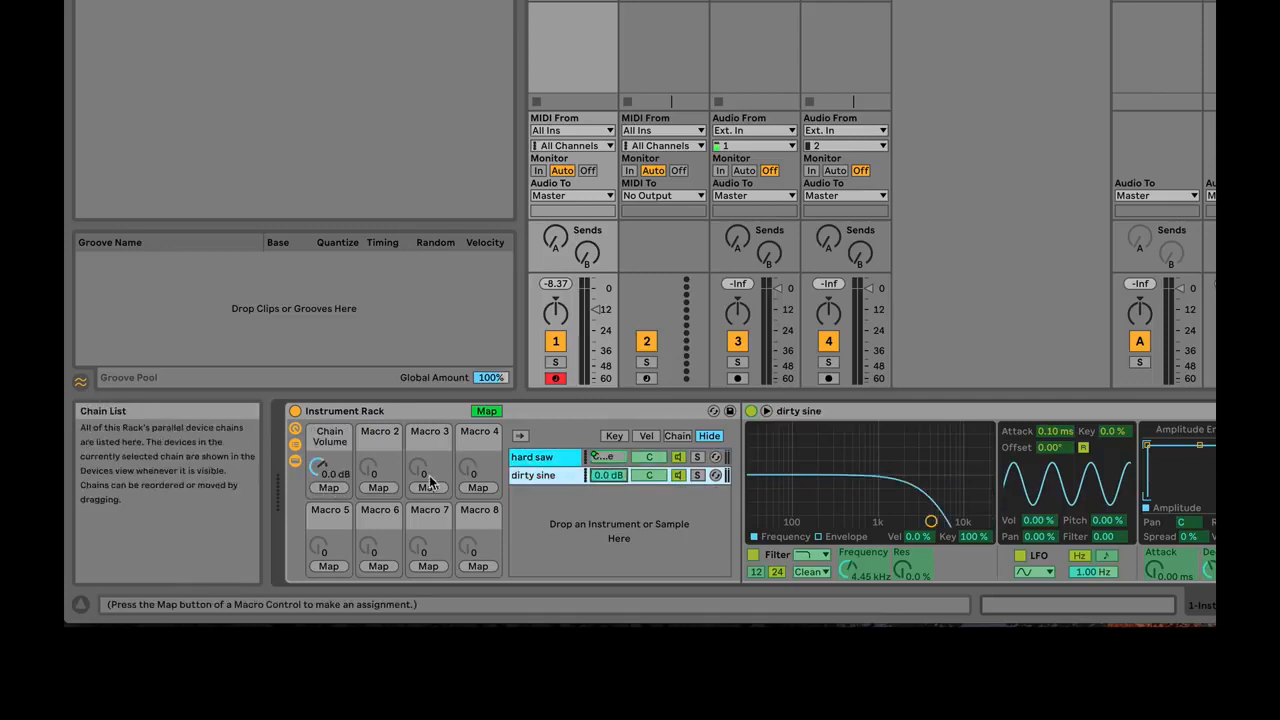
left_click(328, 488)
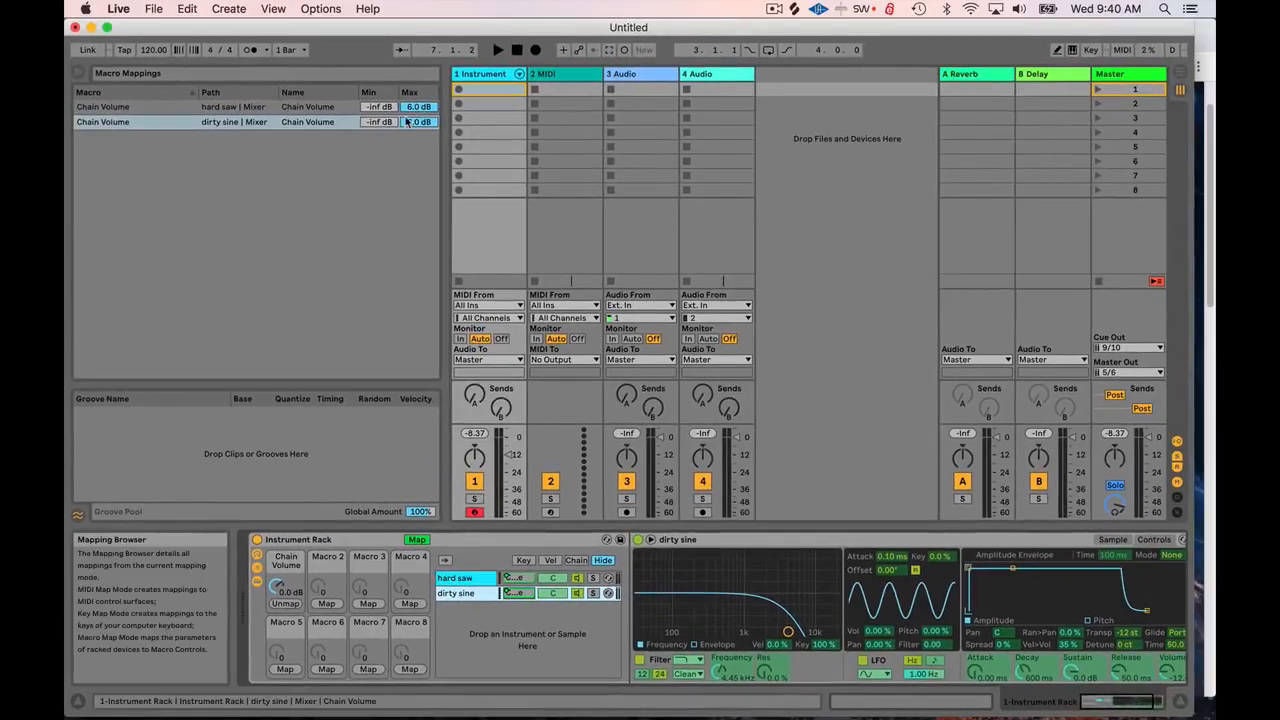
- Limit hard saw's mapped volume to a 0.0 dB maximum and invert dirty sine's range to 0.0 dB minimum and -inf dB maximum
left_click(426, 80)
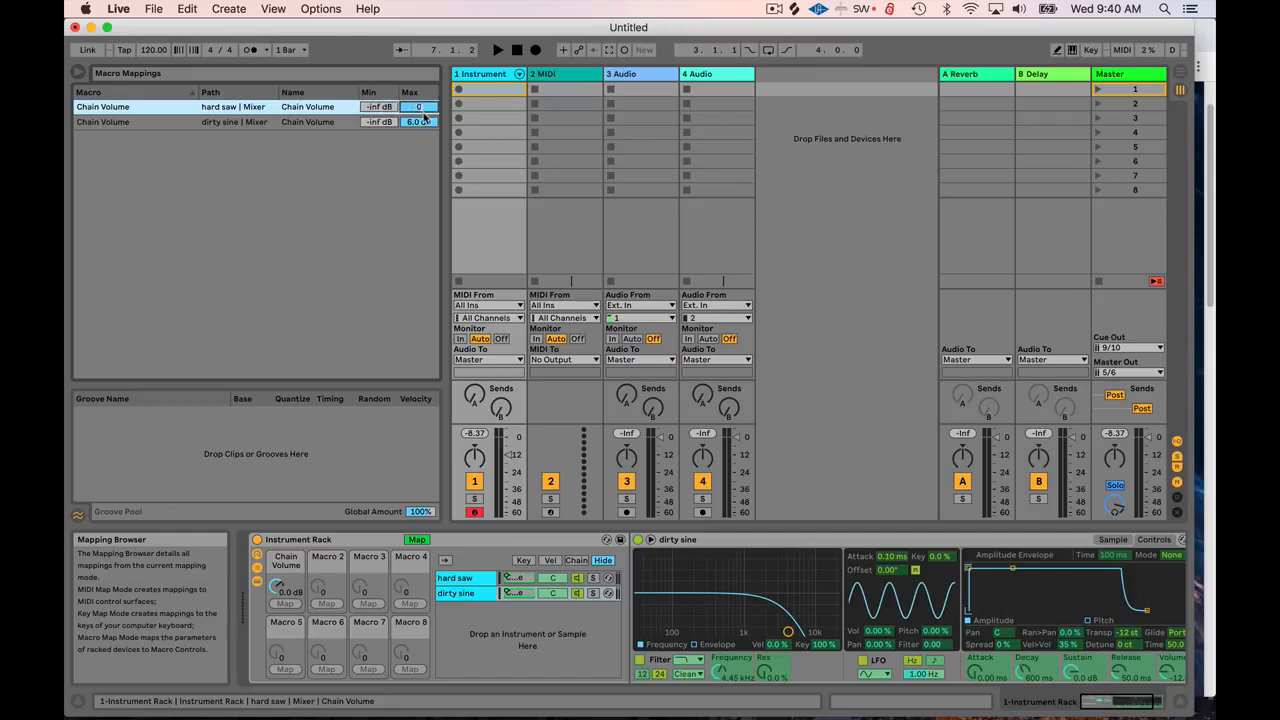
left_click(420, 121)
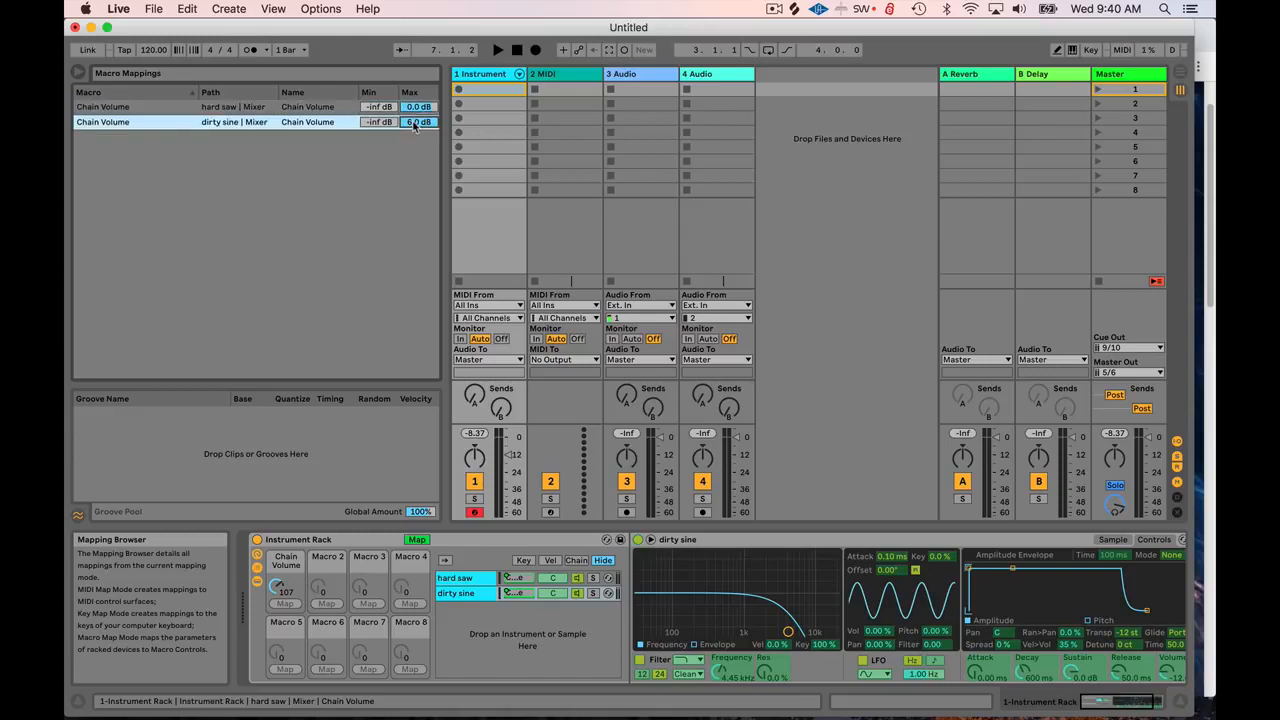
left_click(381, 121)
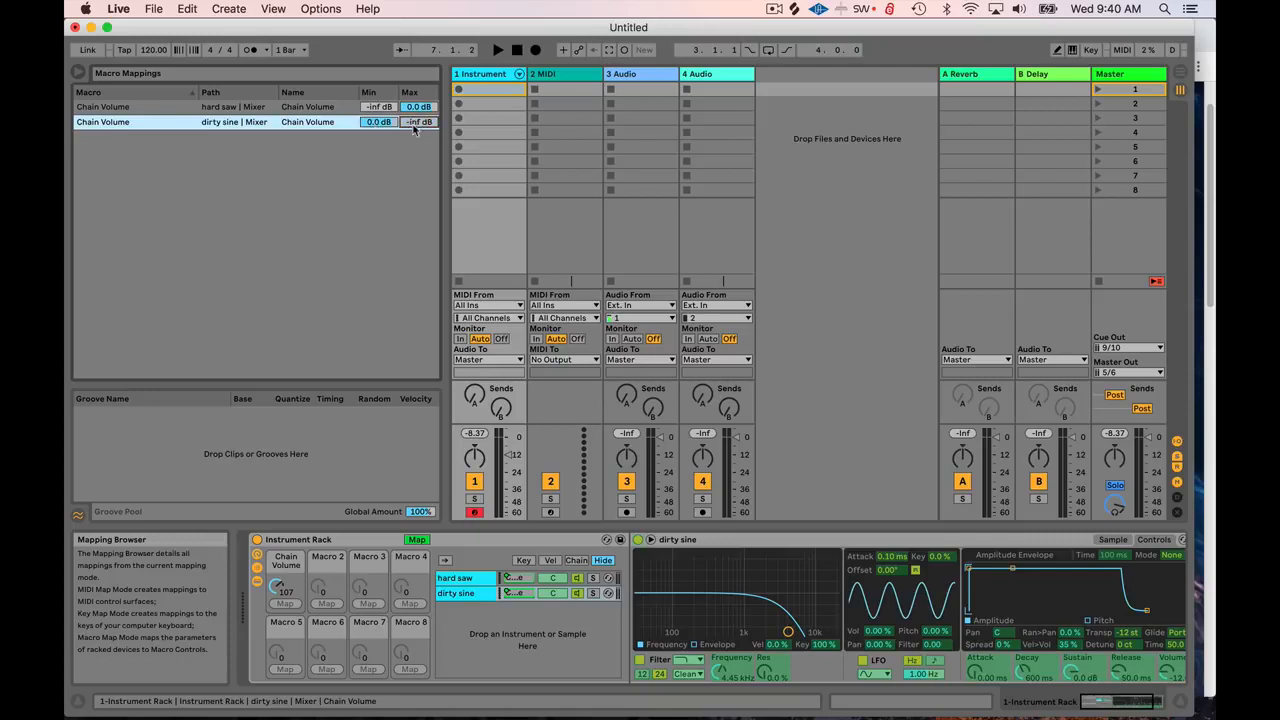
left_click(417, 540)
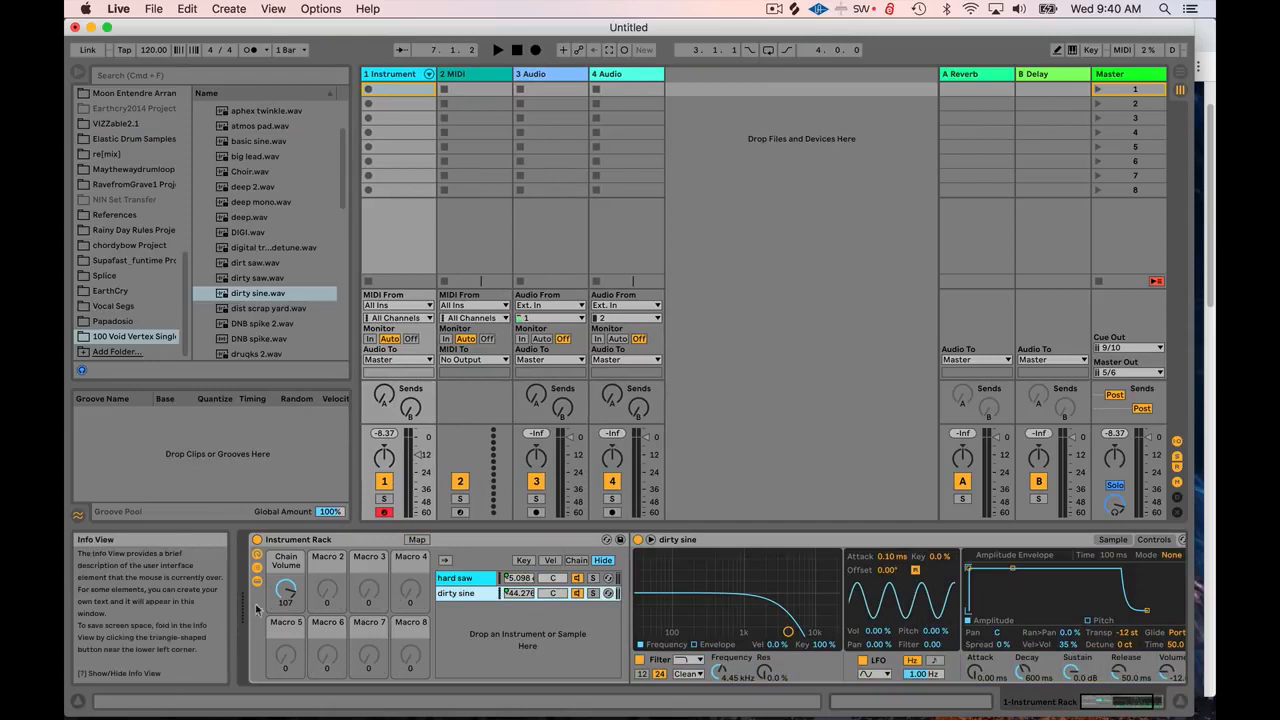
- Sweep the Chain Volume macro up and down to audition the crossfade between dirty sine and hard saw
mouse_move(286, 590)
left_mouse_down()
mouse_move(286, 690)
mouse_move(286, 510)
mouse_move(286, 590)
left_mouse_up()
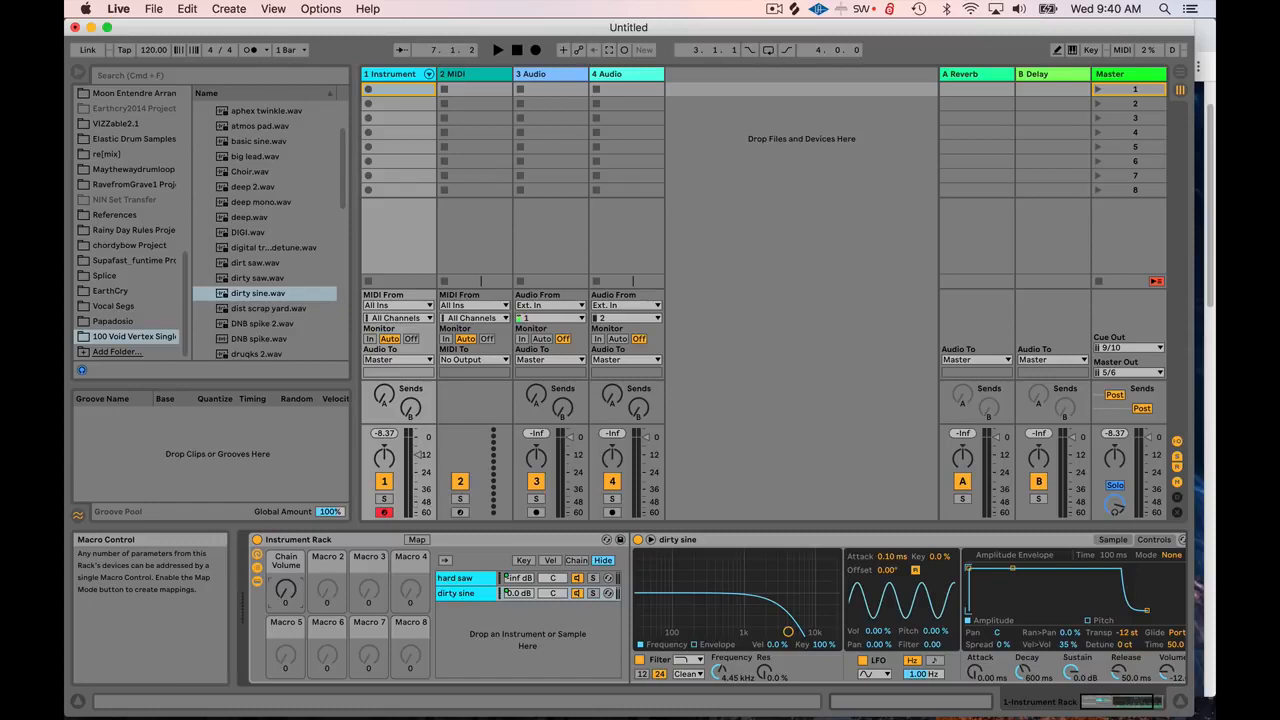
left_click_drag(286, 590, 286, 585)
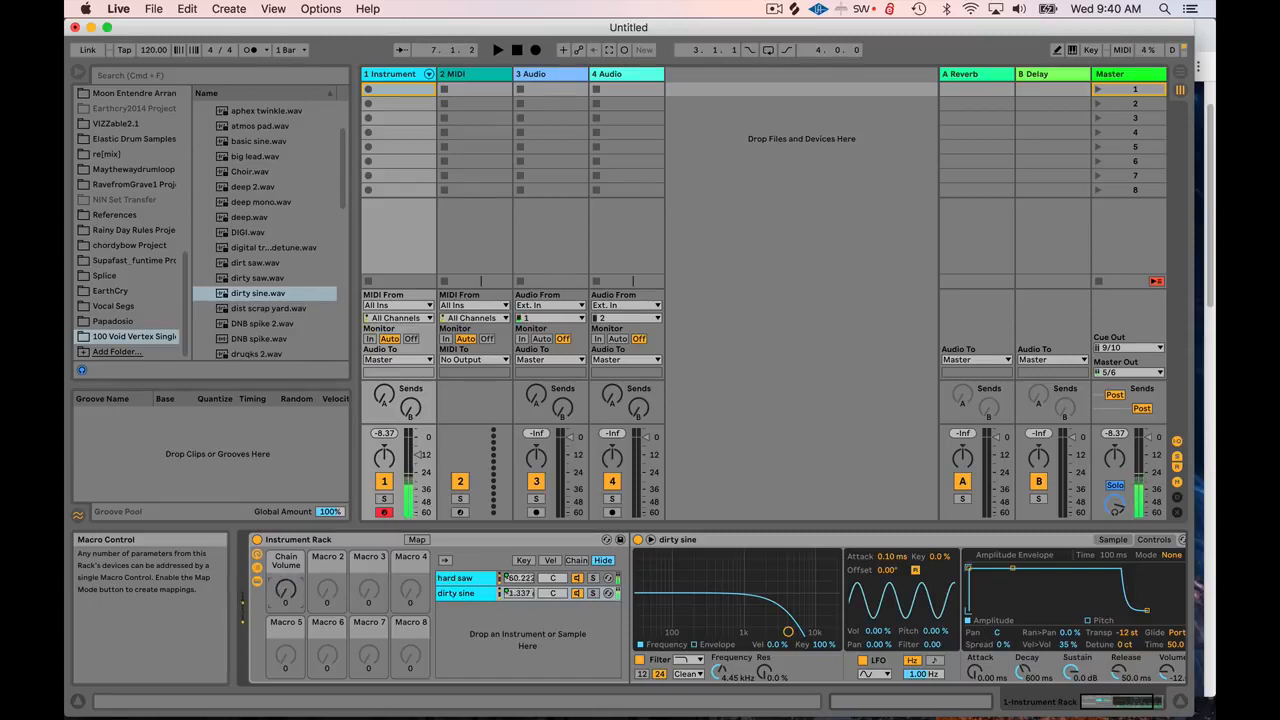
left_click_drag(286, 590, 286, 617)
left_click_drag(286, 590, 286, 587)
left_click_drag(1112, 703, 1005, 712)
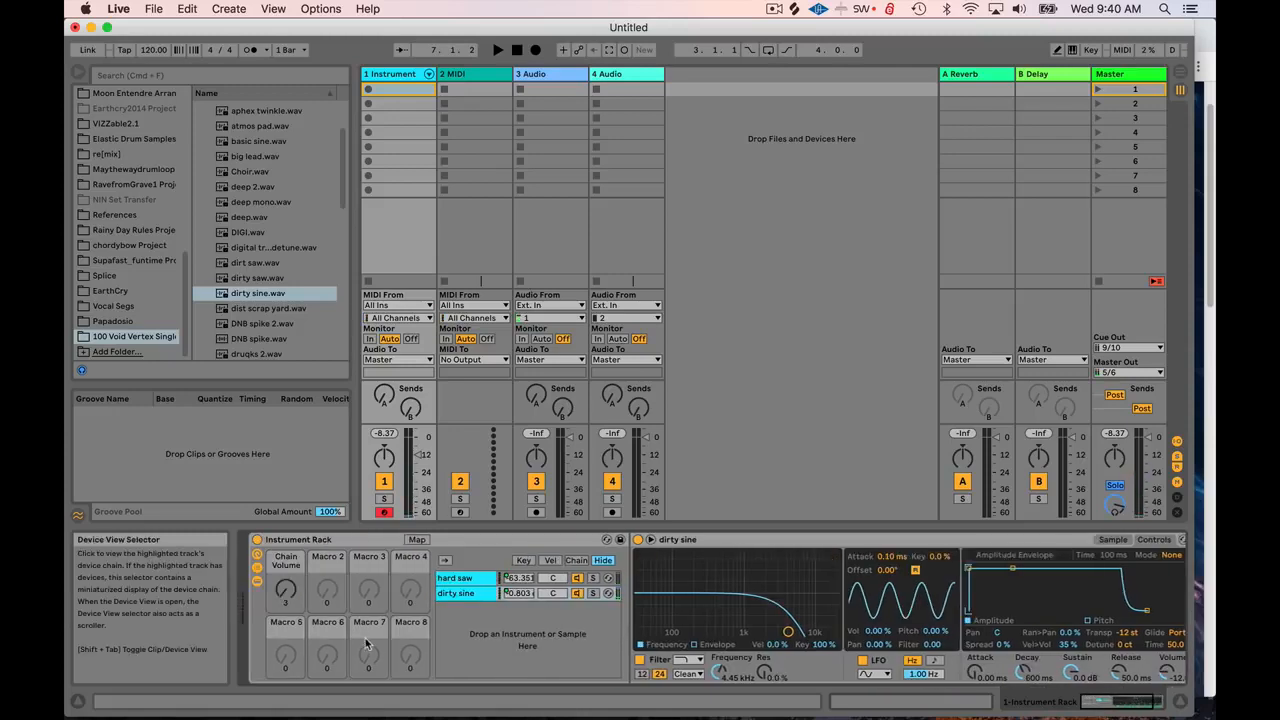
left_click(299, 541)
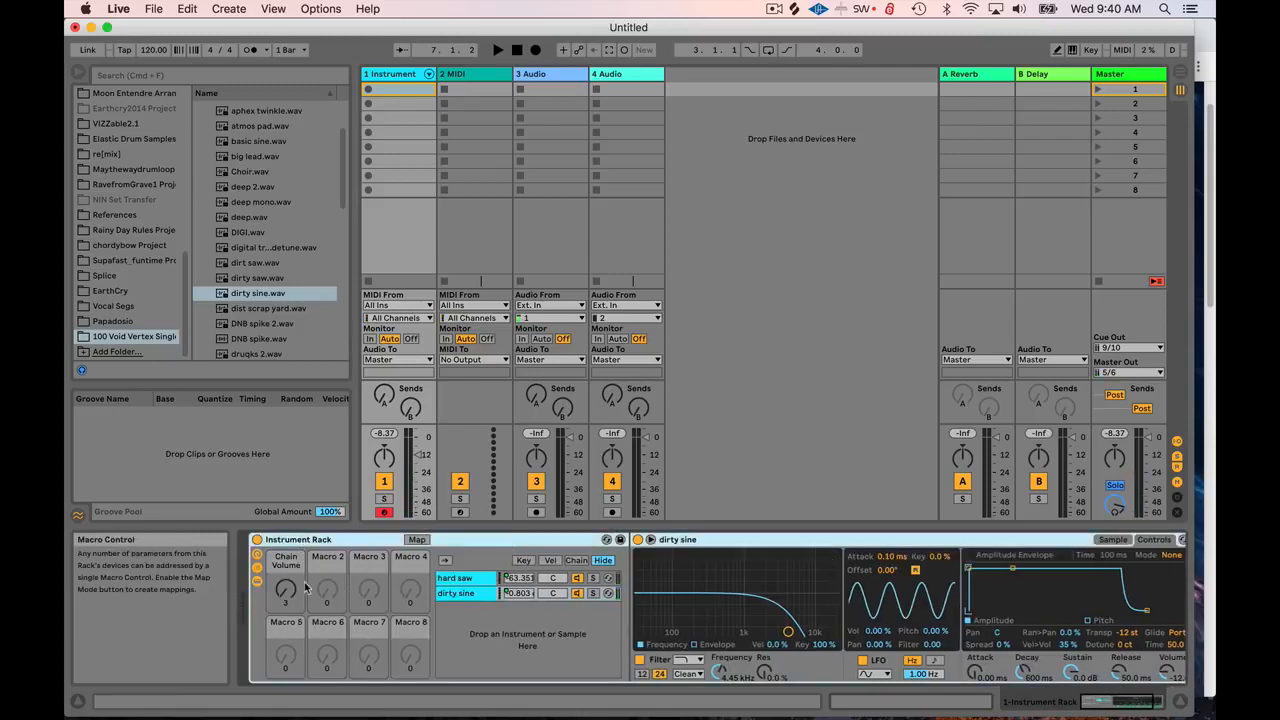
left_click_drag(286, 590, 286, 503)
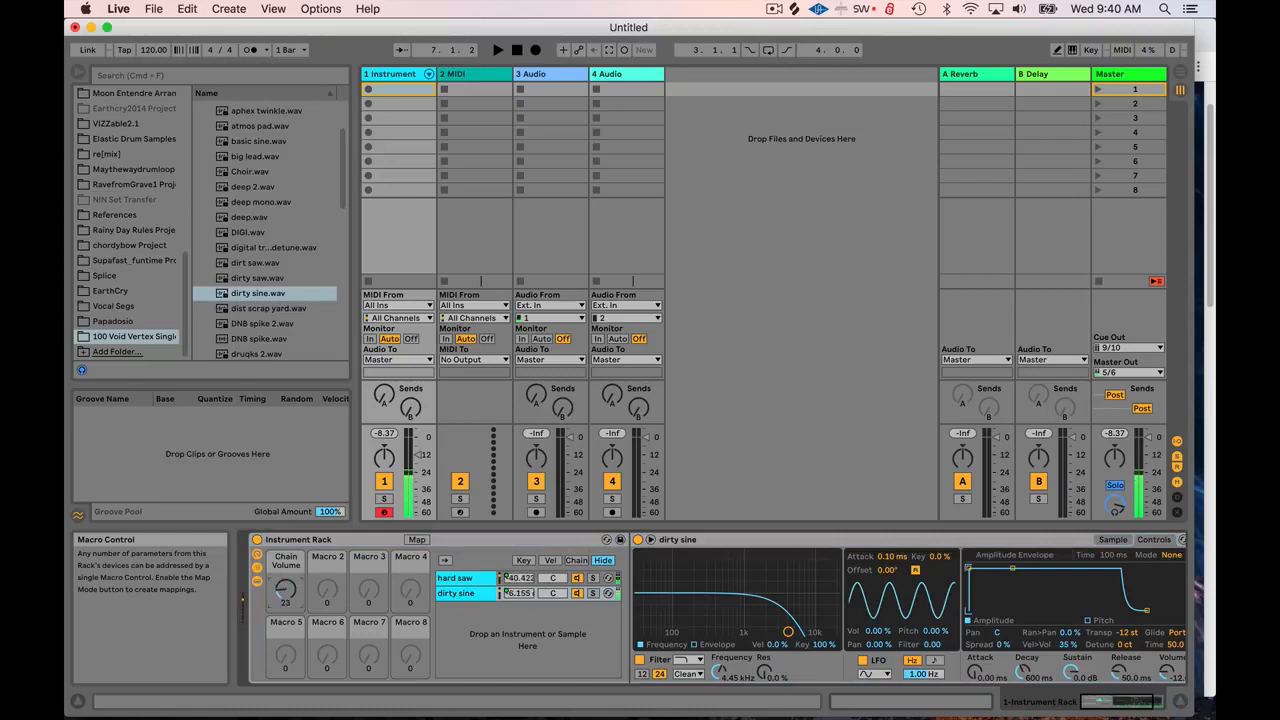
left_click_drag(1122, 702, 1189, 697)
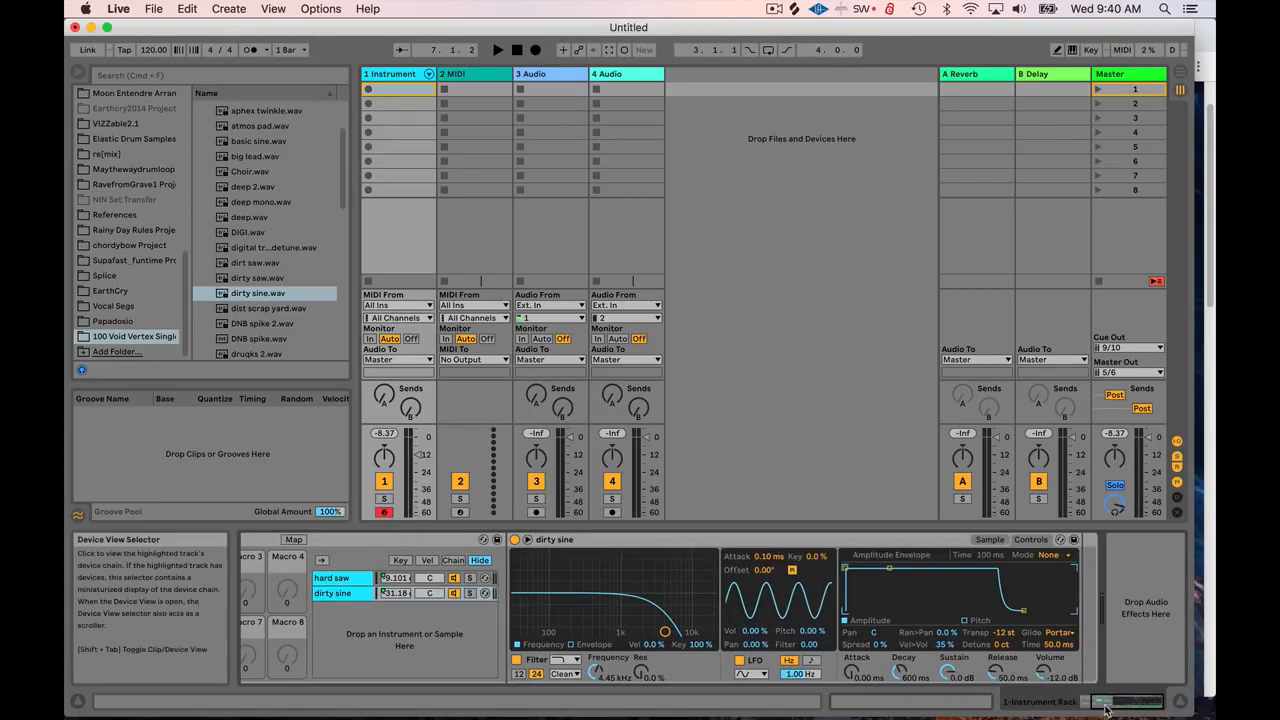
left_click_drag(1108, 703, 1080, 707)
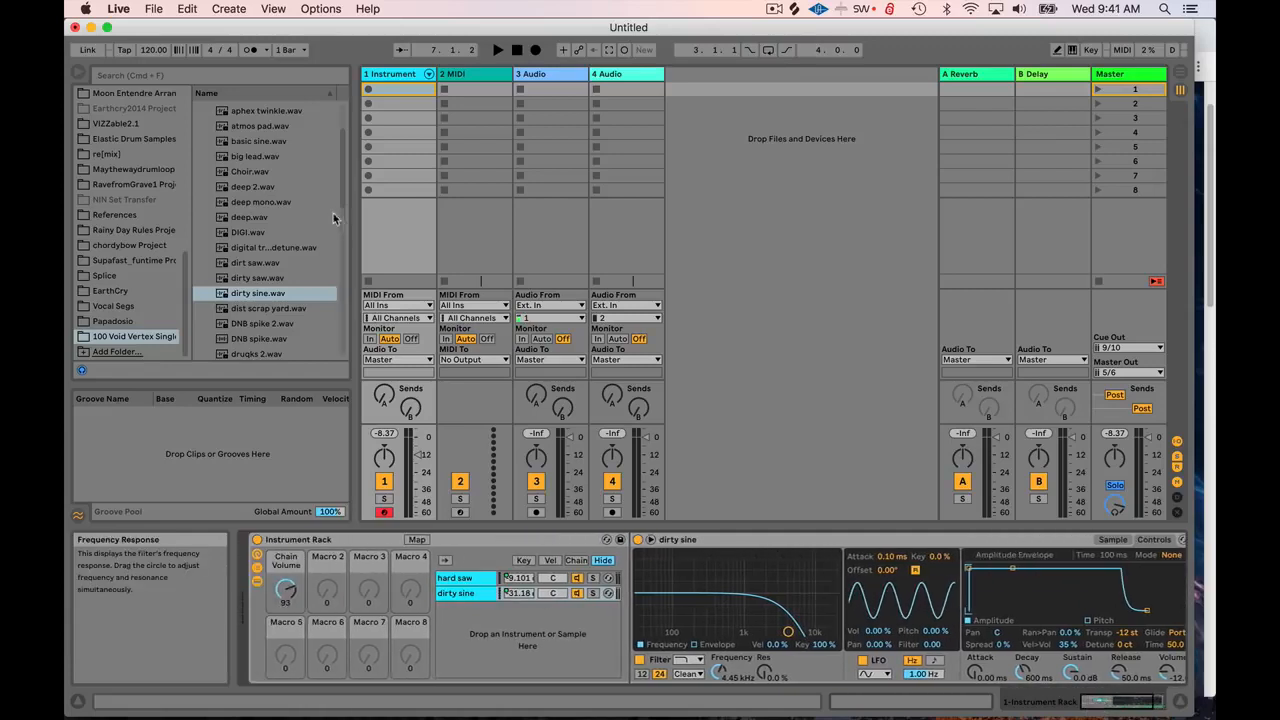
- Add an Auto Filter audio effect after the Instrument Rack, with its filter slope at 24
scroll(140, 237, "up", 10)
scroll(140, 237, "up", 1)
left_click(125, 214)
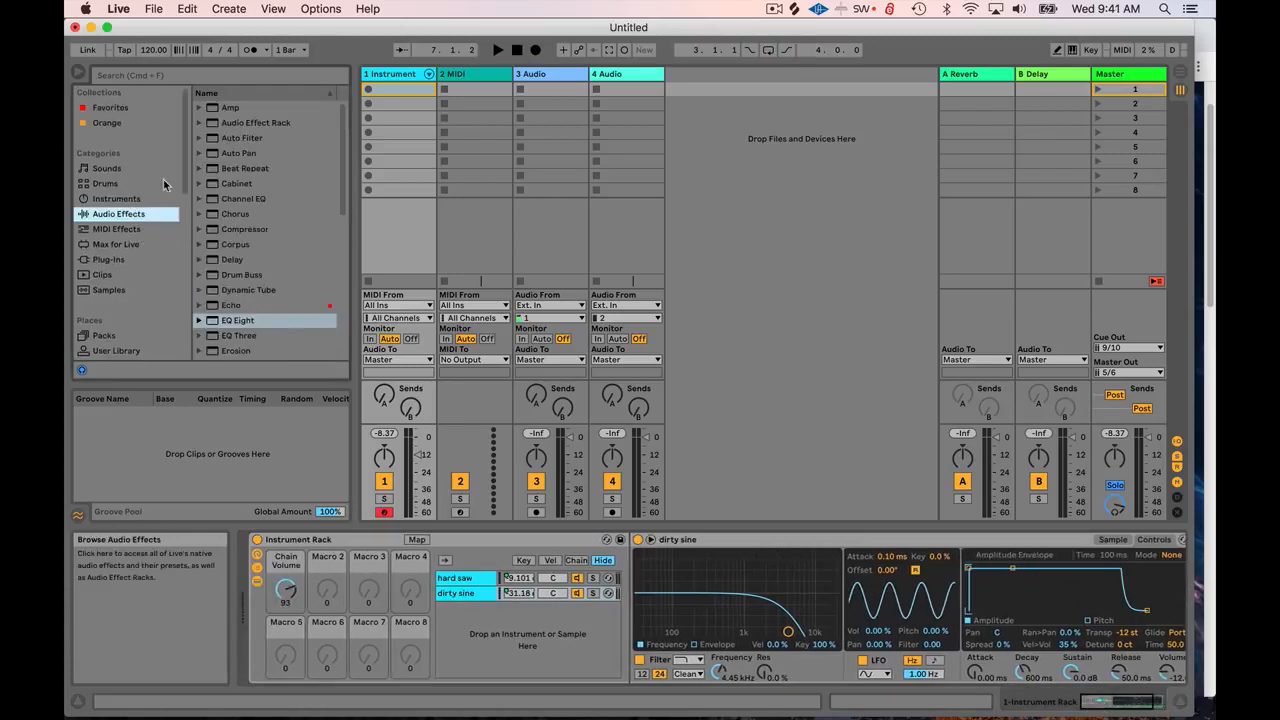
left_click_drag(211, 140, 1128, 612)
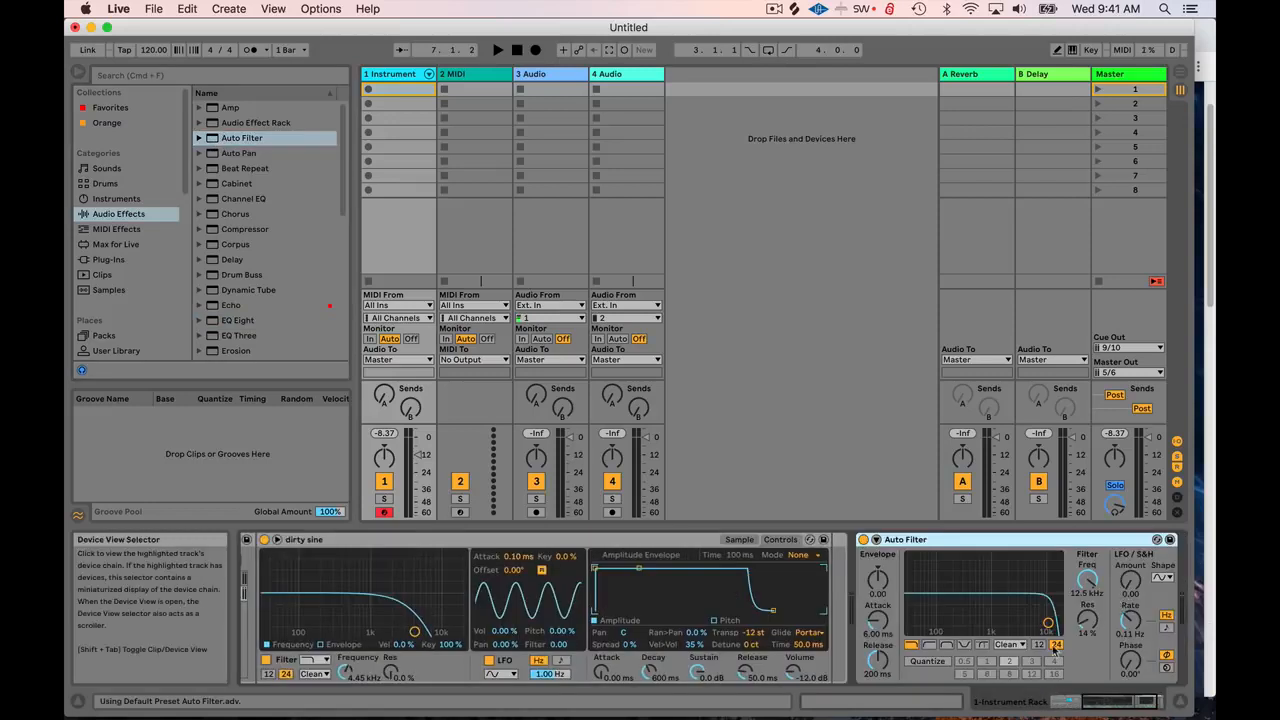
left_click_drag(1090, 702, 1125, 705)
- Try the Auto Filter inside the dirty sine chain, compare it with the hard saw chain, and return the filter behind the rack
left_click_drag(954, 544, 756, 562)
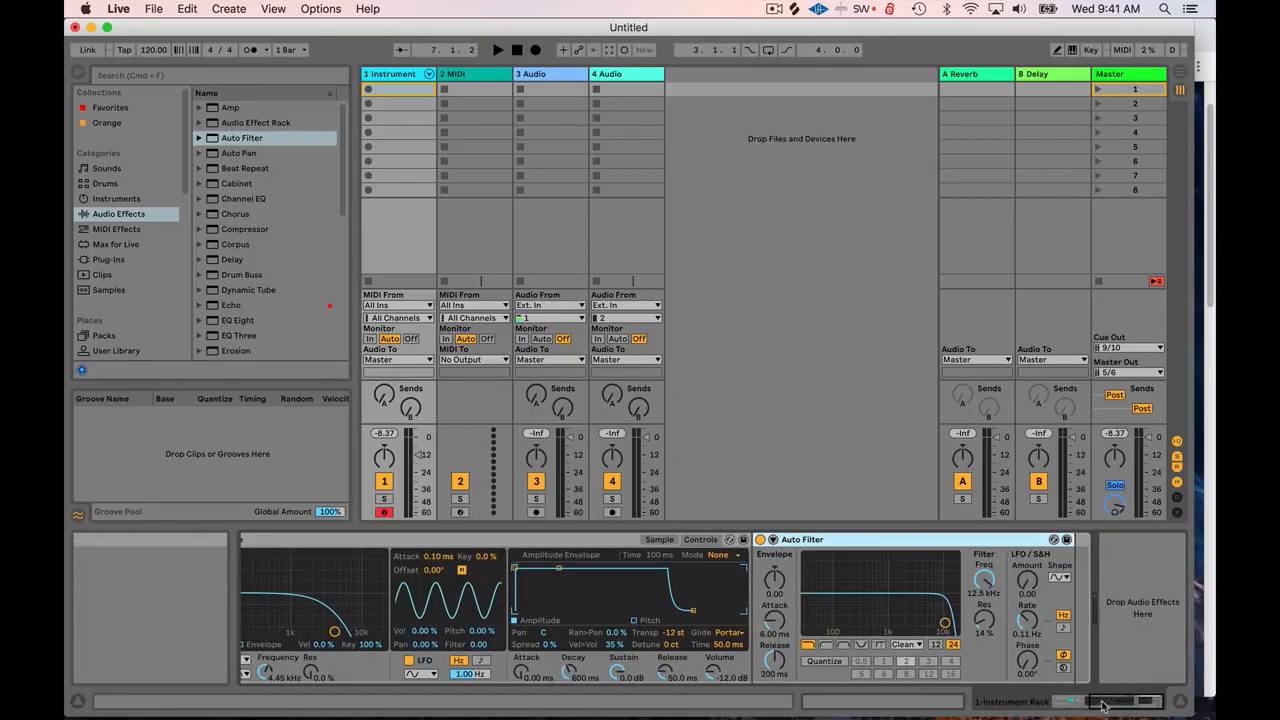
left_click_drag(1106, 704, 1066, 706)
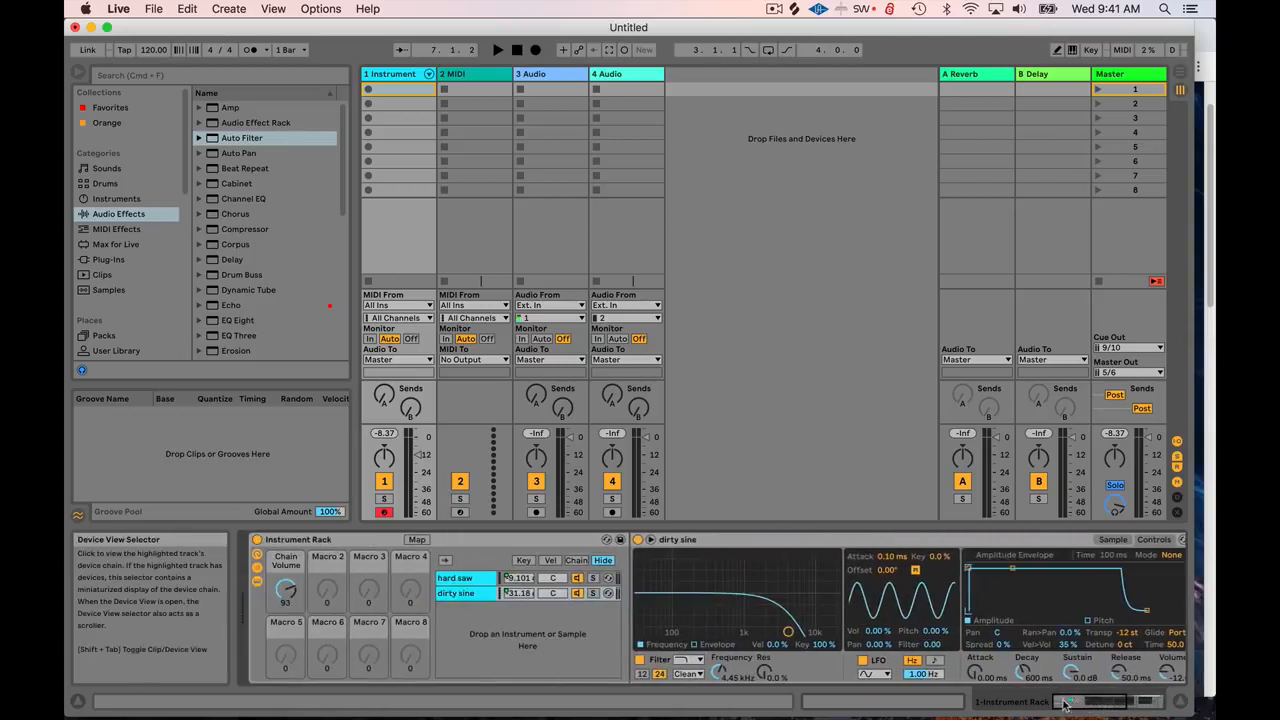
left_click(539, 599)
scroll(646, 609, "right", 3)
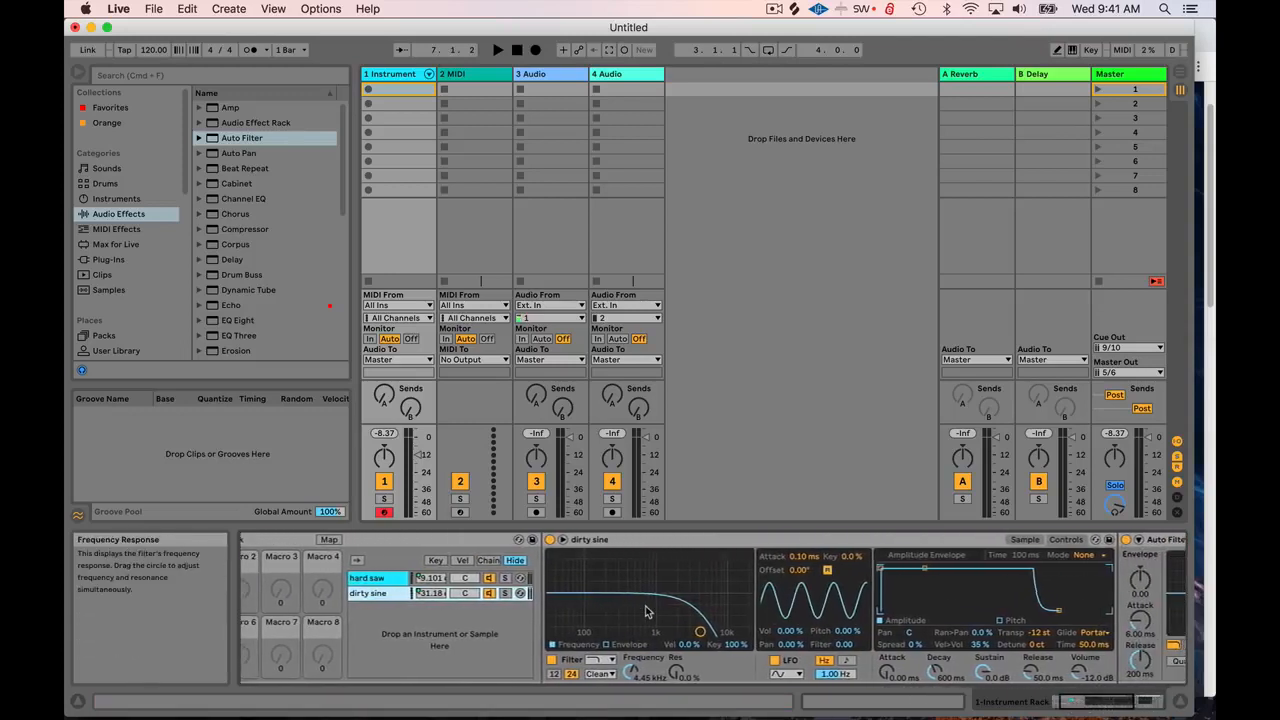
left_click(366, 580)
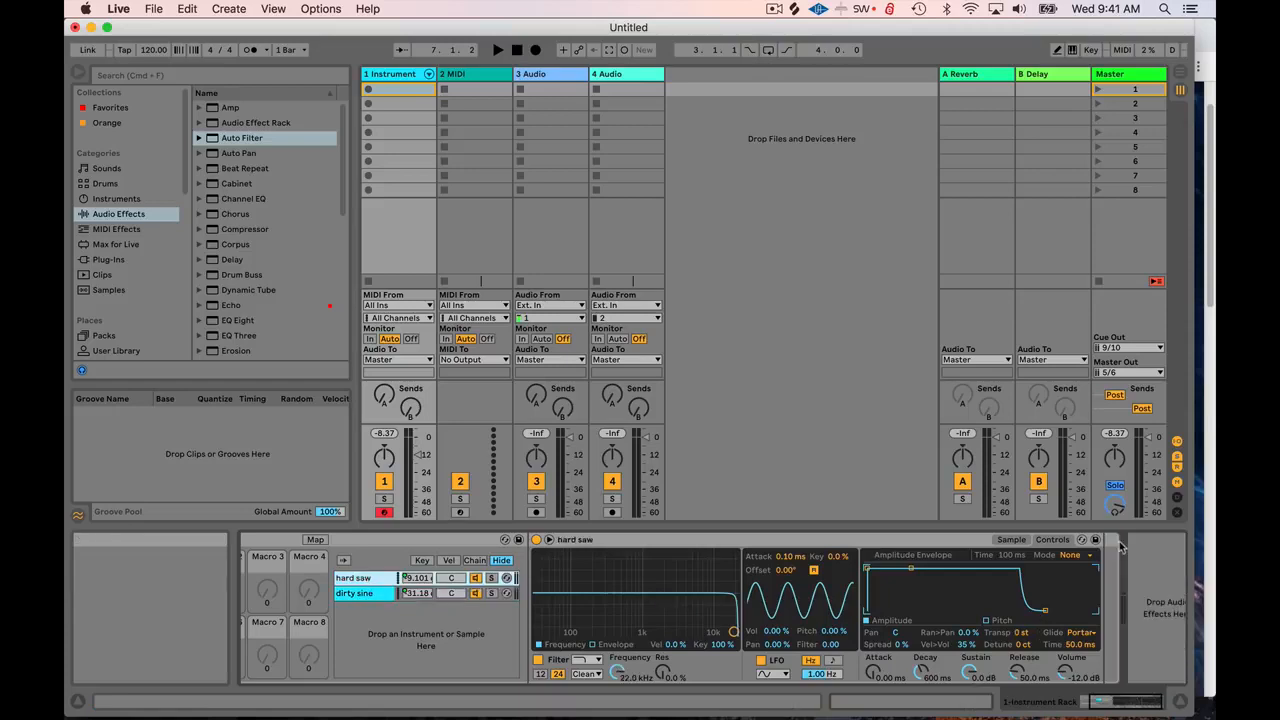
left_click(370, 594)
scroll(585, 608, "right", 3)
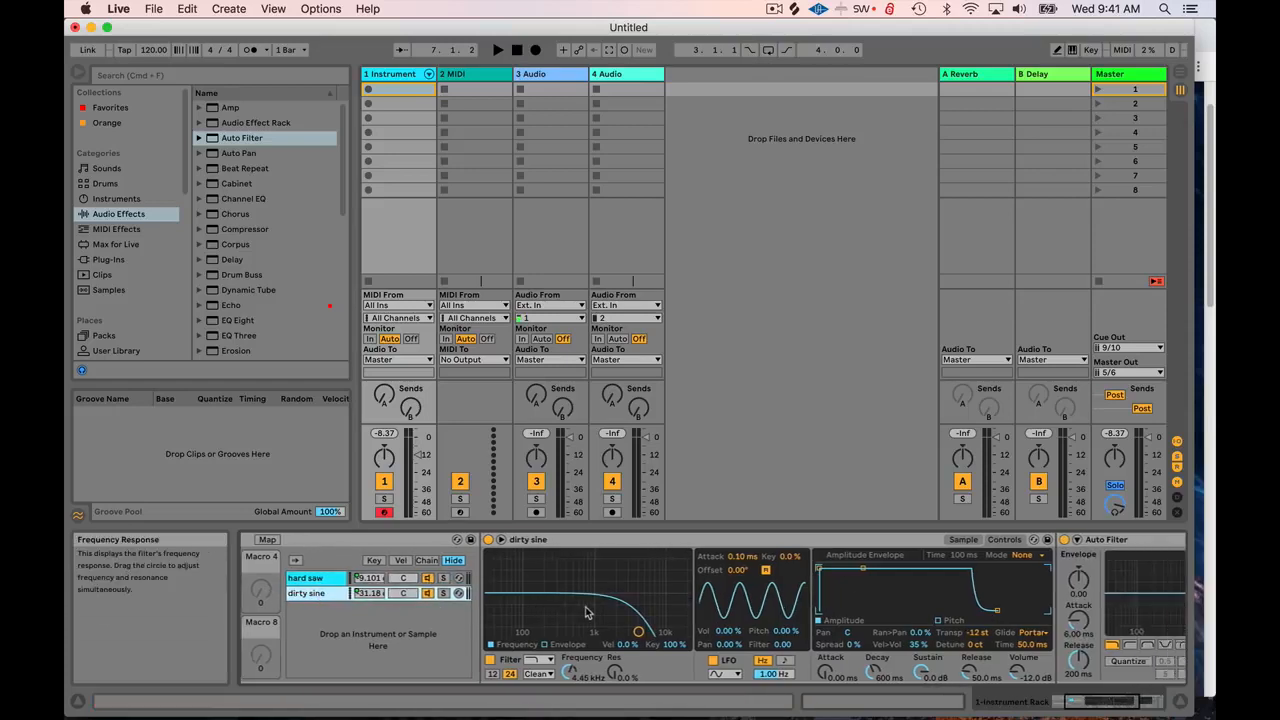
scroll(585, 612, "right", 9)
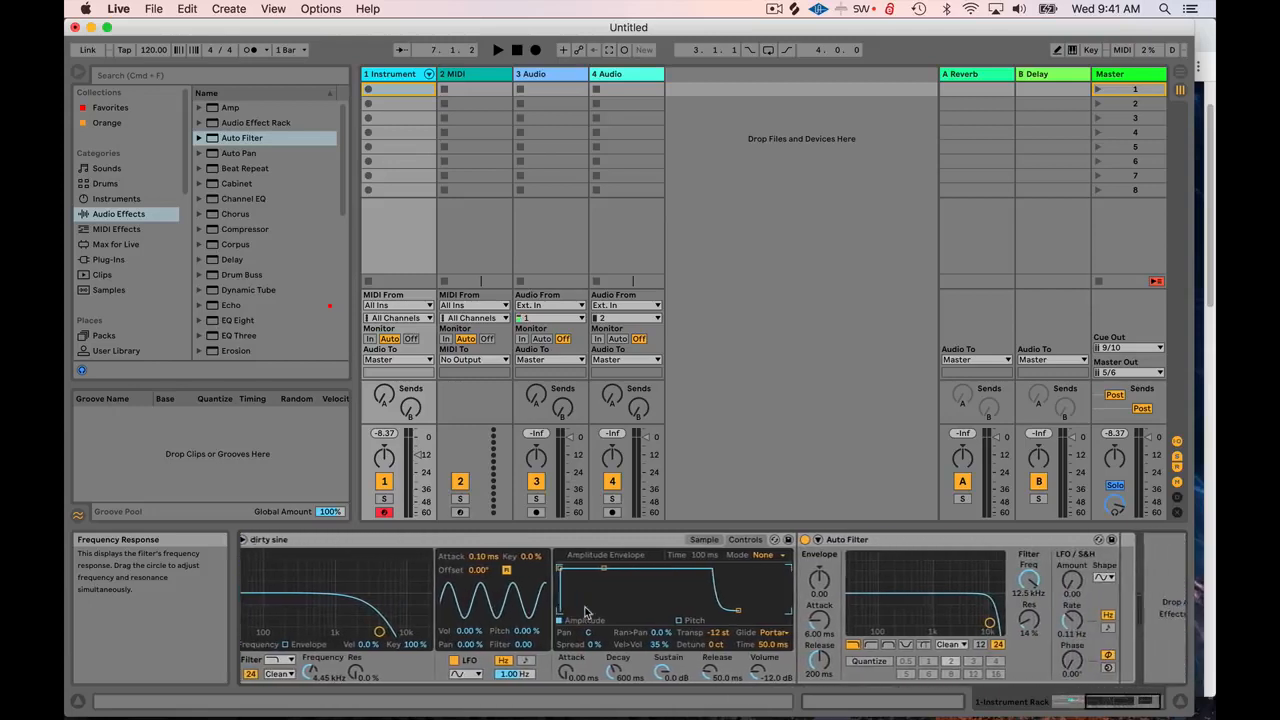
left_click(1005, 539)
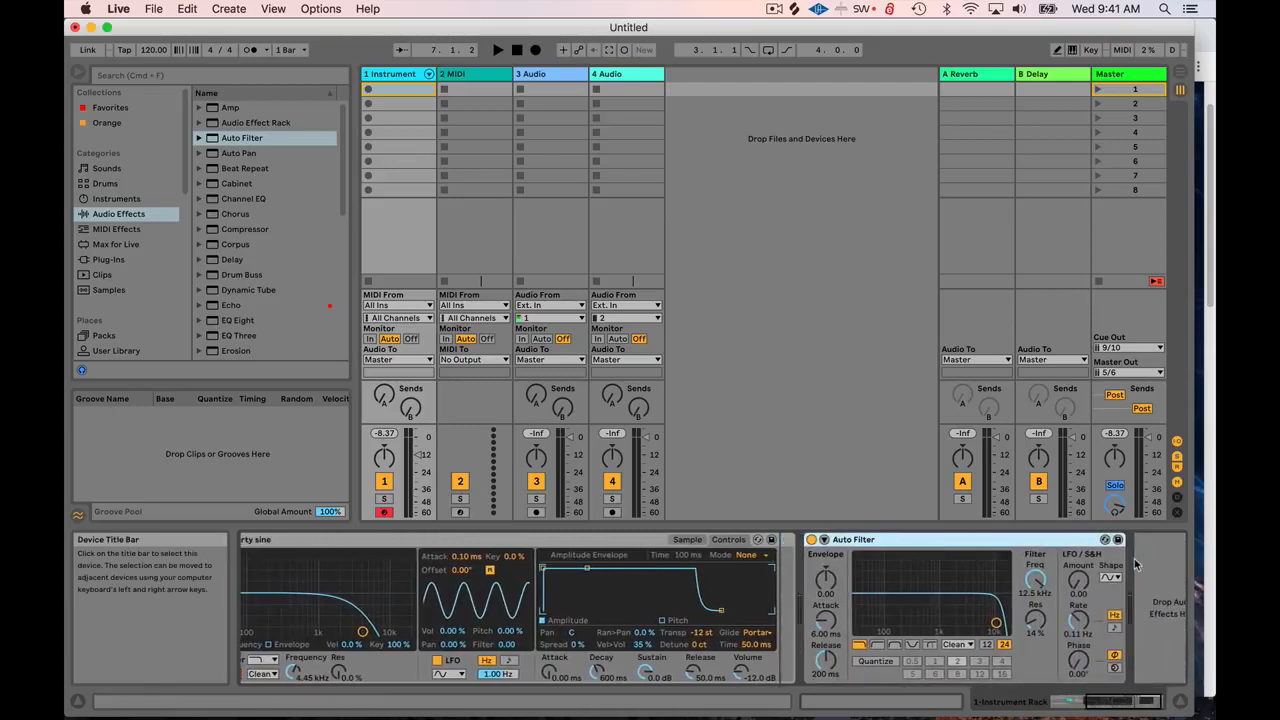
- Lower the Auto Filter cutoff to about 2 kHz with about 37% resonance, and set the Chain Volume macro to 48
left_click_drag(996, 623, 969, 628)
left_click(1068, 701)
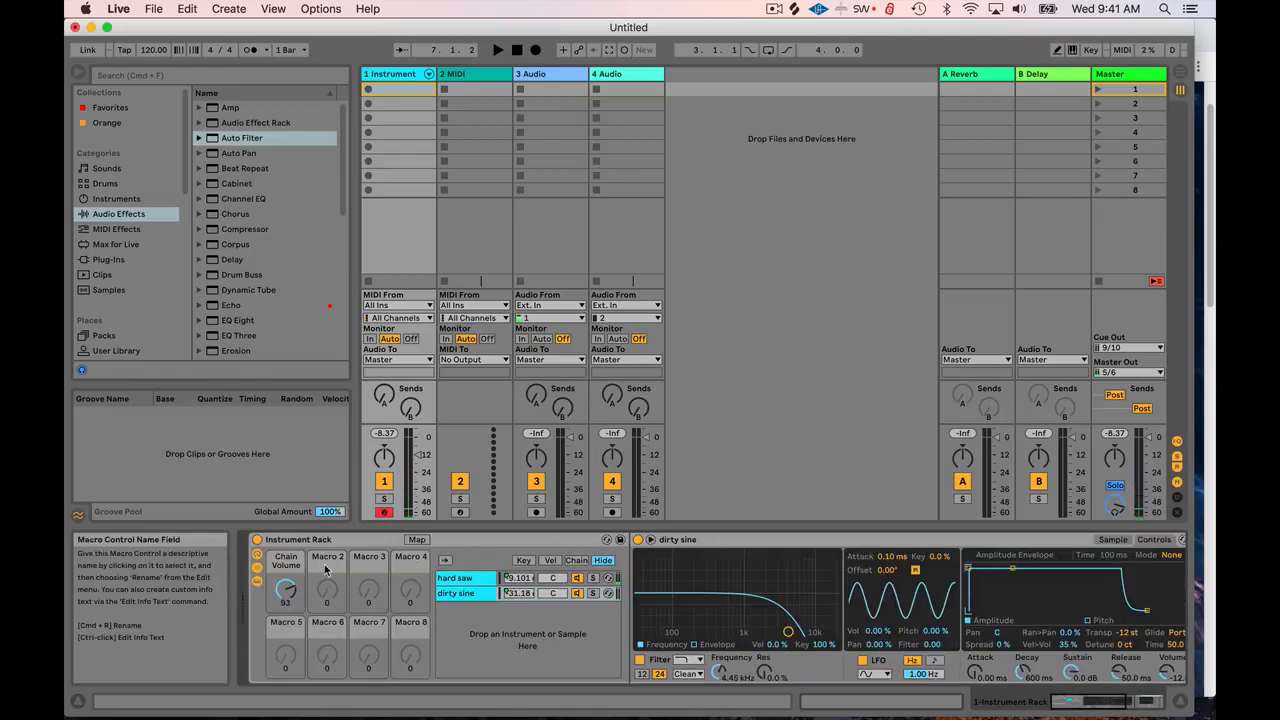
left_click(286, 591)
left_click(1138, 701)
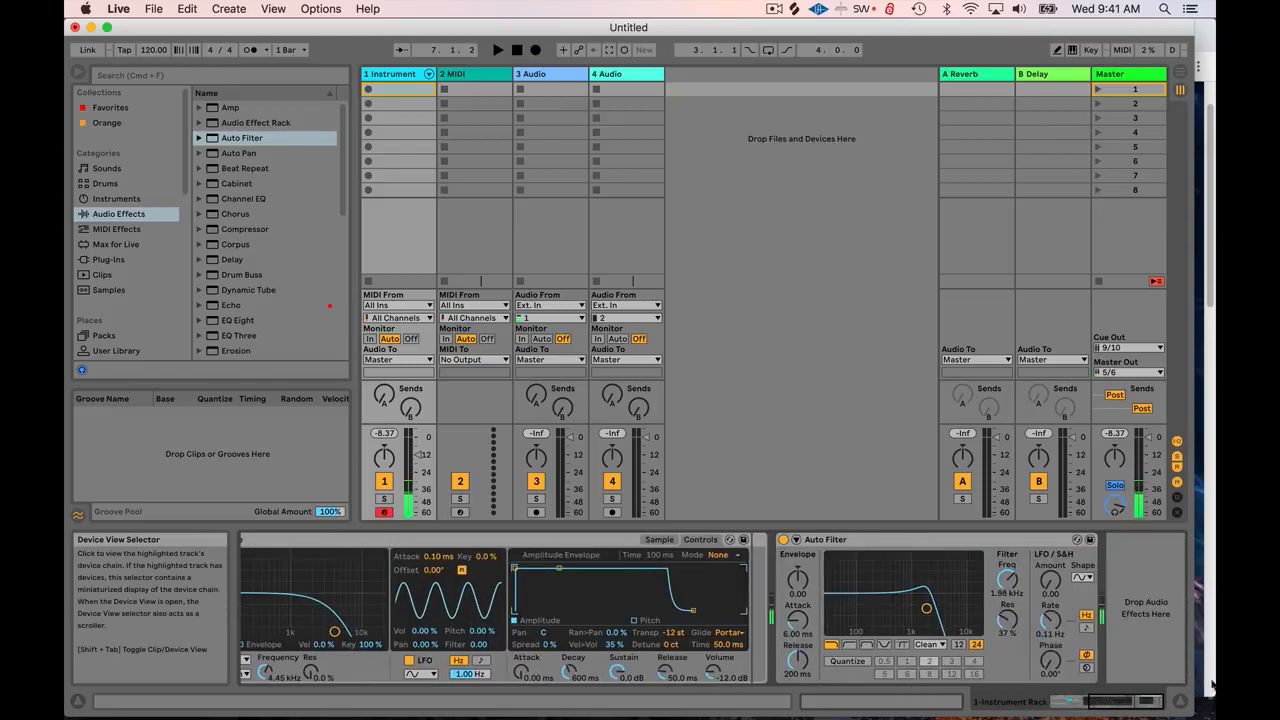
mouse_move(926, 606)
left_mouse_down()
mouse_move(859, 607)
mouse_move(949, 606)
mouse_move(931, 612)
left_mouse_up()
left_click(1068, 701)
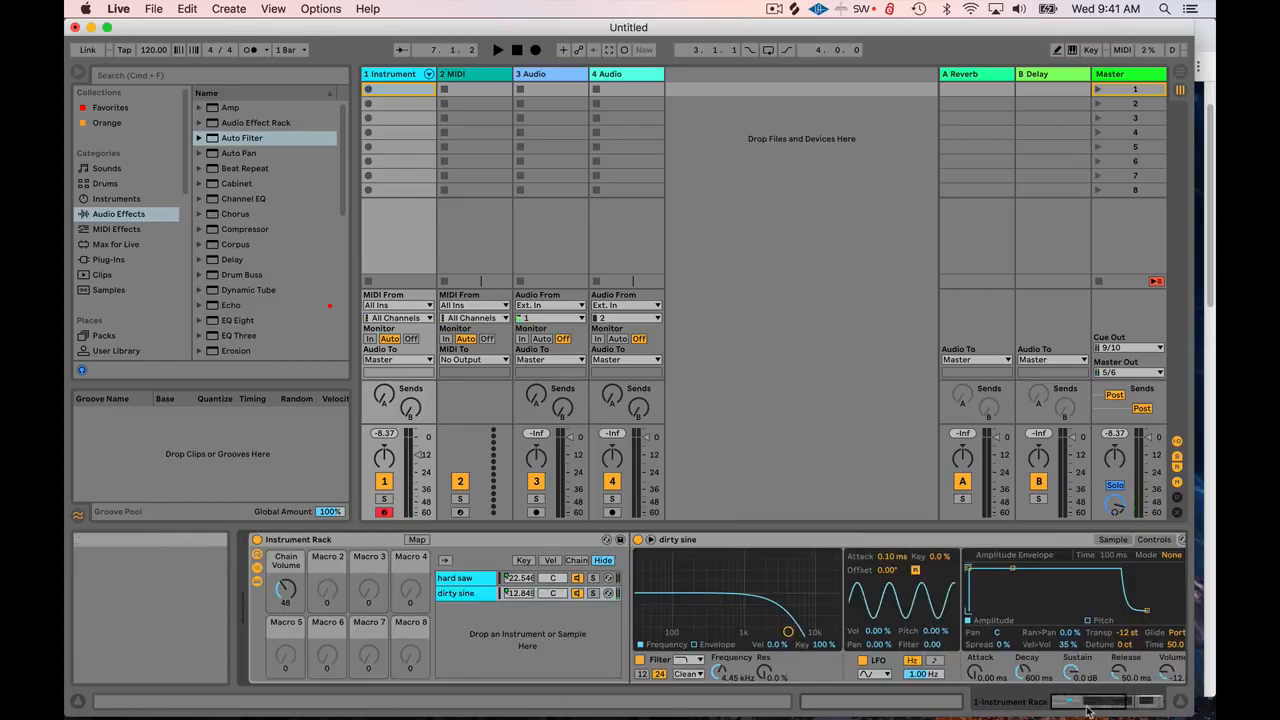
left_click(1145, 701)
left_click(1070, 701)
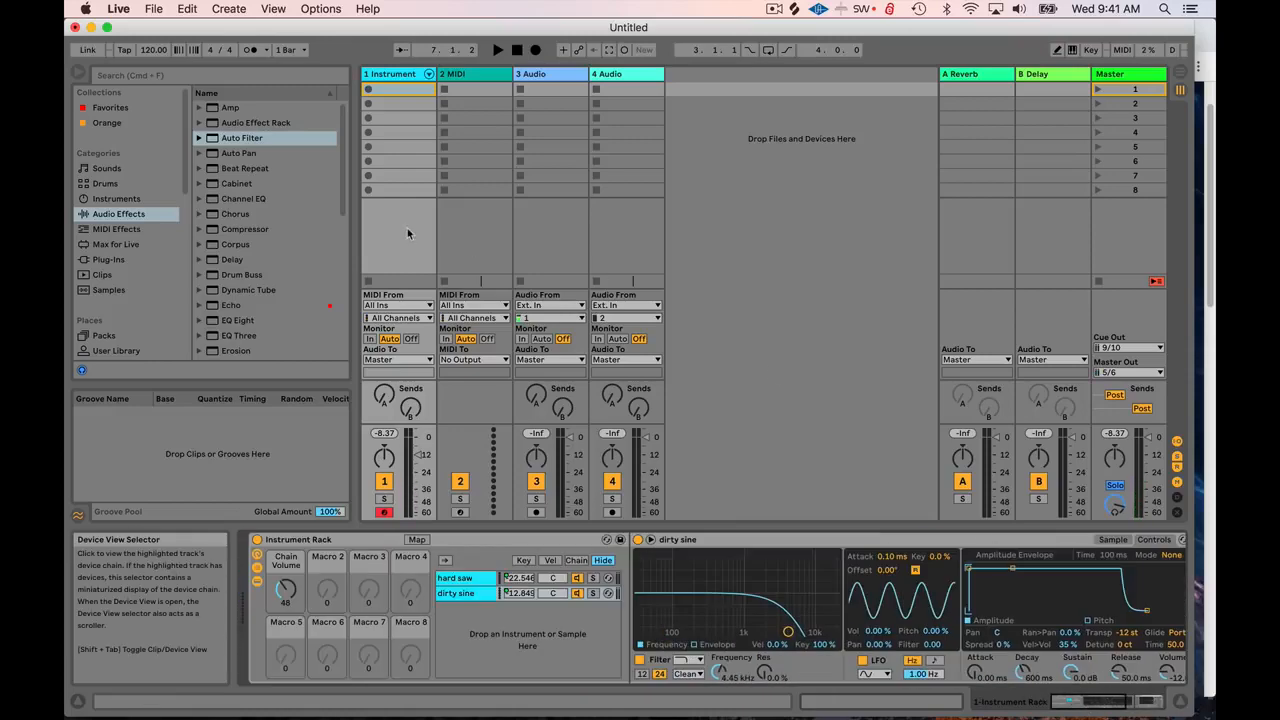
- Add Erosion after the Auto Filter in Wide Noise mode at 7.47 kHz and amount 45.2, and set the filter to 4.81 kHz with 9.3% resonance
scroll(286, 294, "down", 10)
scroll(260, 222, "up", 5)
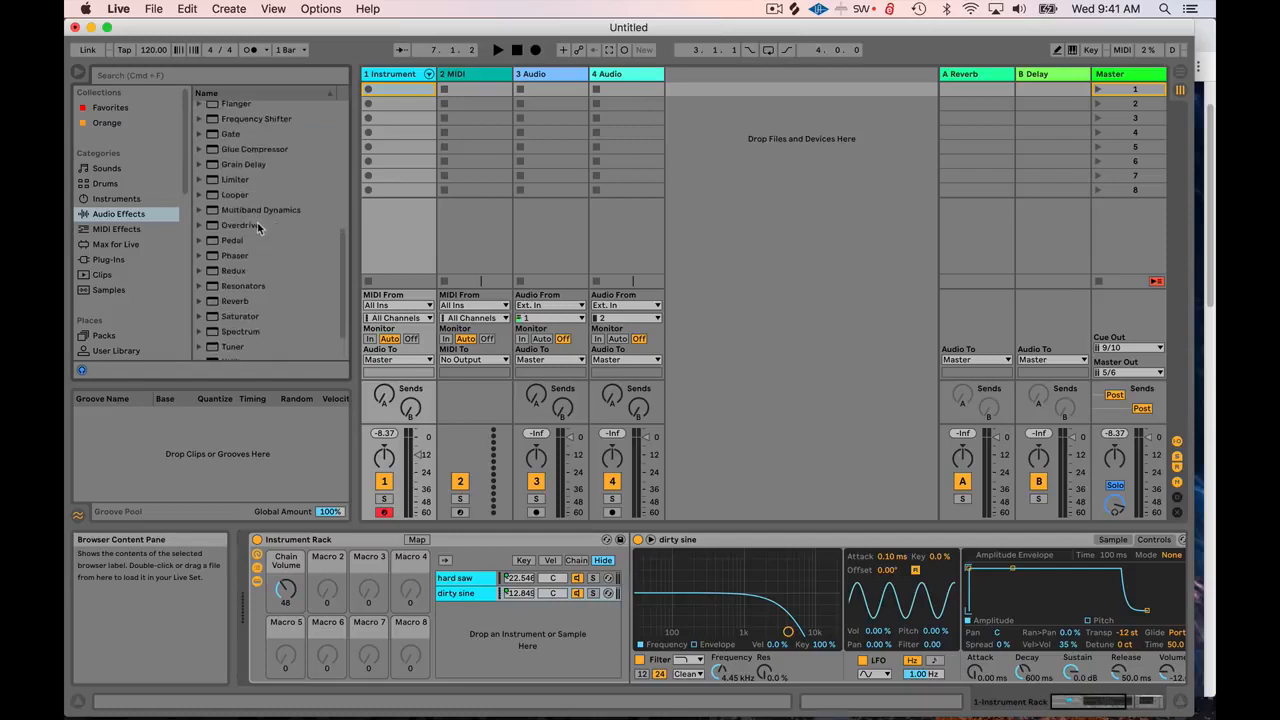
left_click_drag(228, 148, 1122, 604)
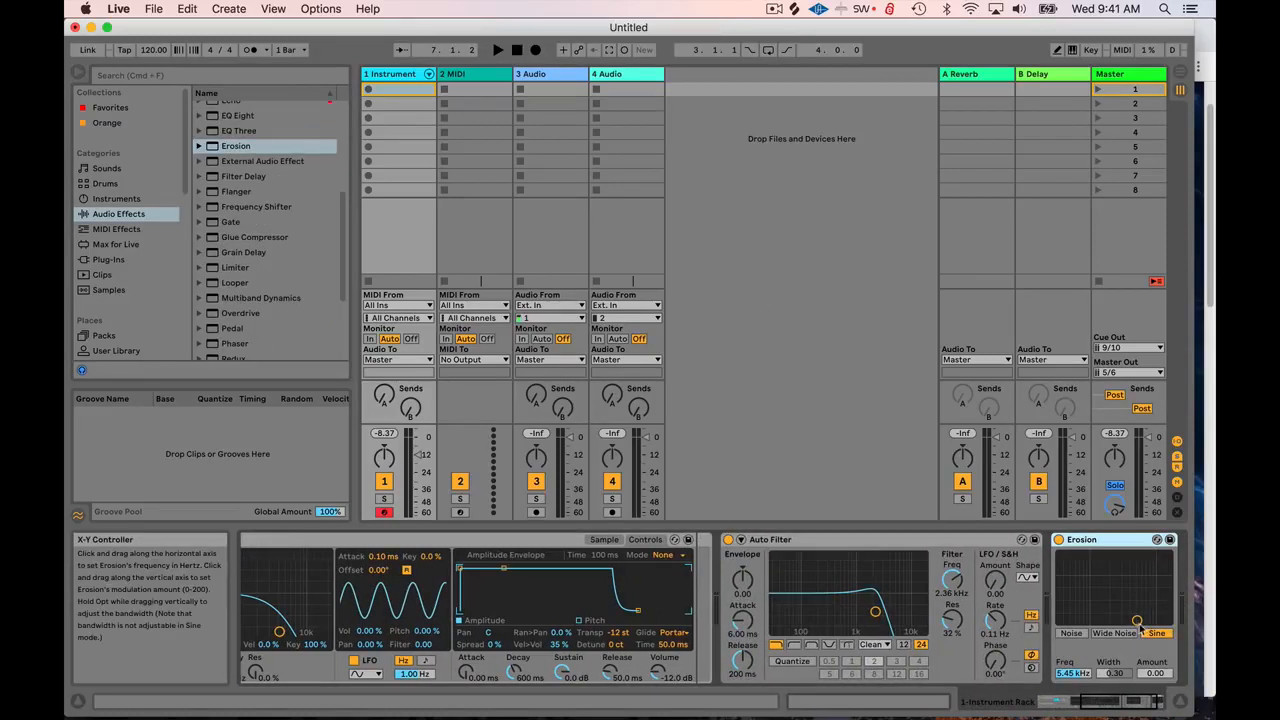
left_click(1126, 633)
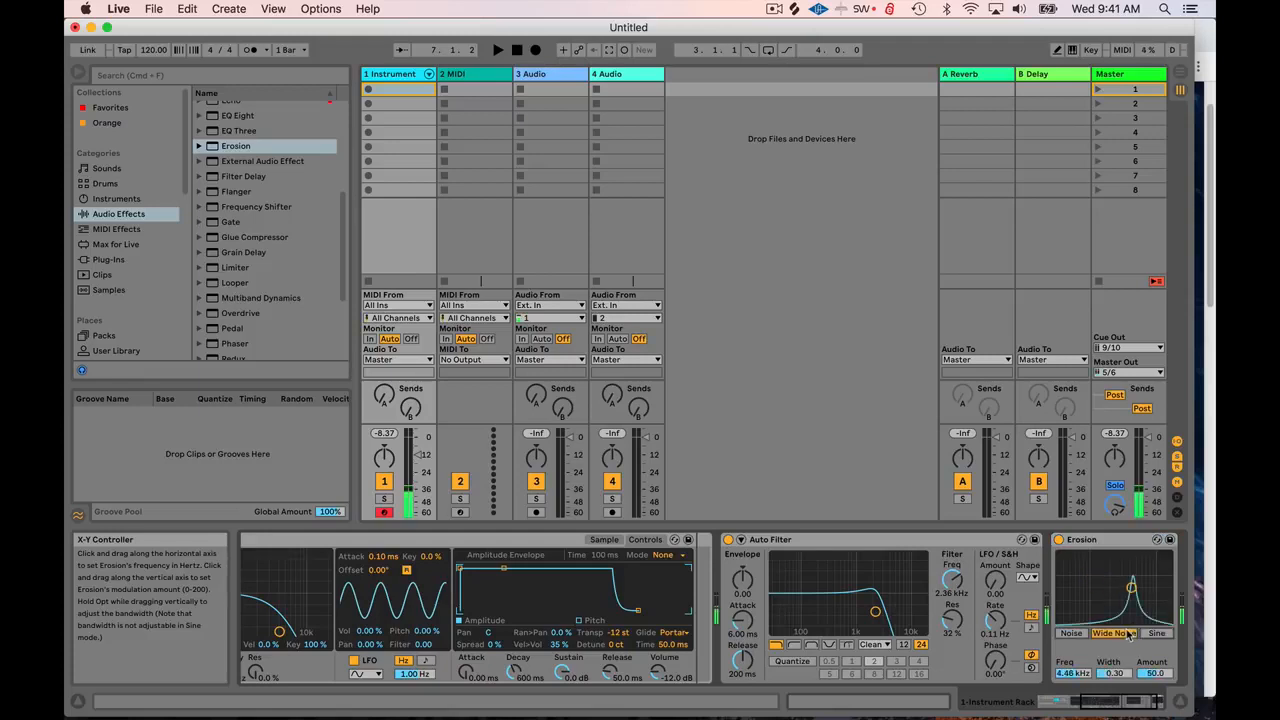
mouse_move(1131, 588)
left_mouse_down()
mouse_move(1120, 591)
mouse_move(1145, 589)
left_mouse_up()
mouse_move(875, 611)
left_mouse_down()
mouse_move(903, 597)
mouse_move(875, 611)
mouse_move(900, 610)
left_mouse_up()
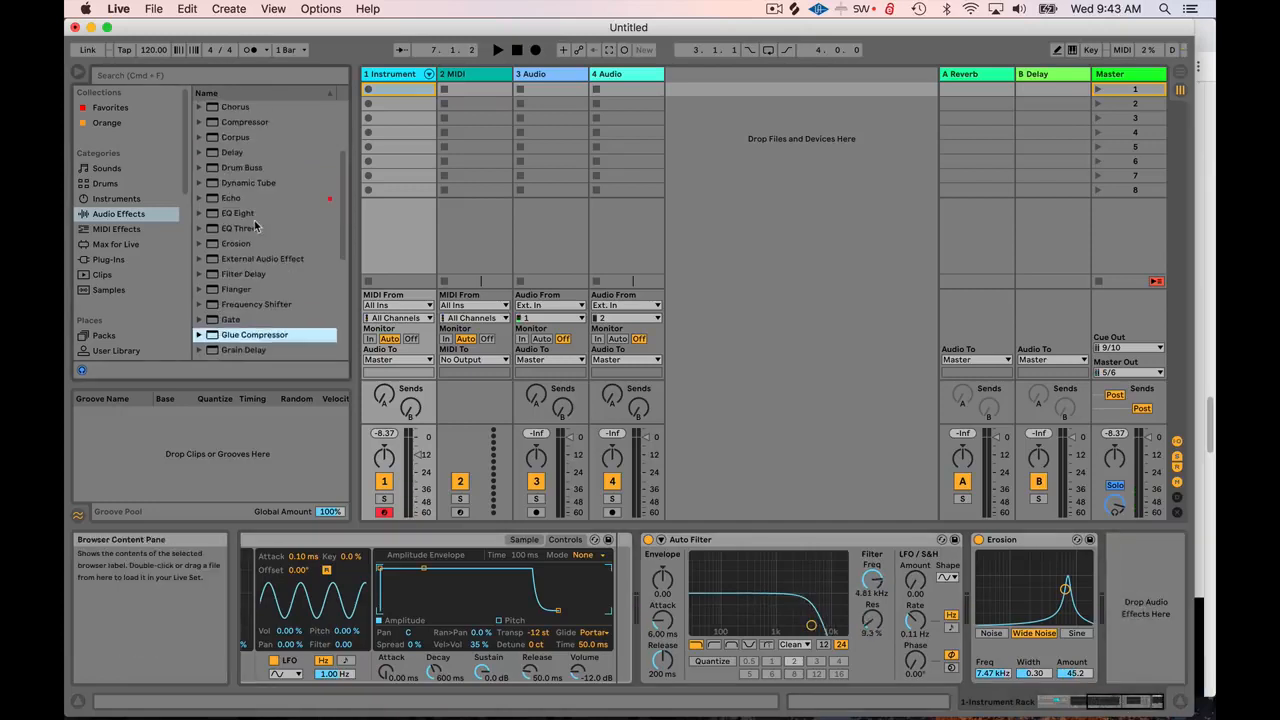
- Add a Compressor after Erosion with ratio 2.57:1, threshold -25.5 dB and Makeup on
scroll(254, 226, "up", 2)
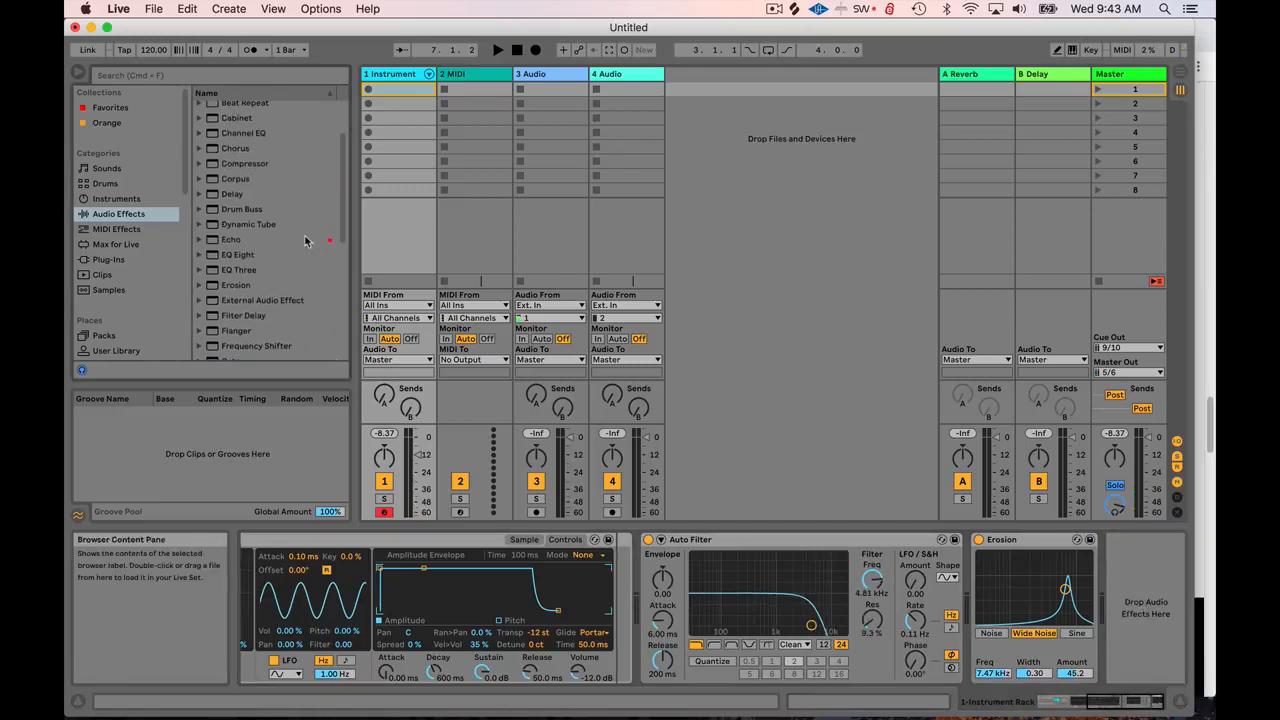
left_click(245, 168)
left_click_drag(597, 318, 1140, 605)
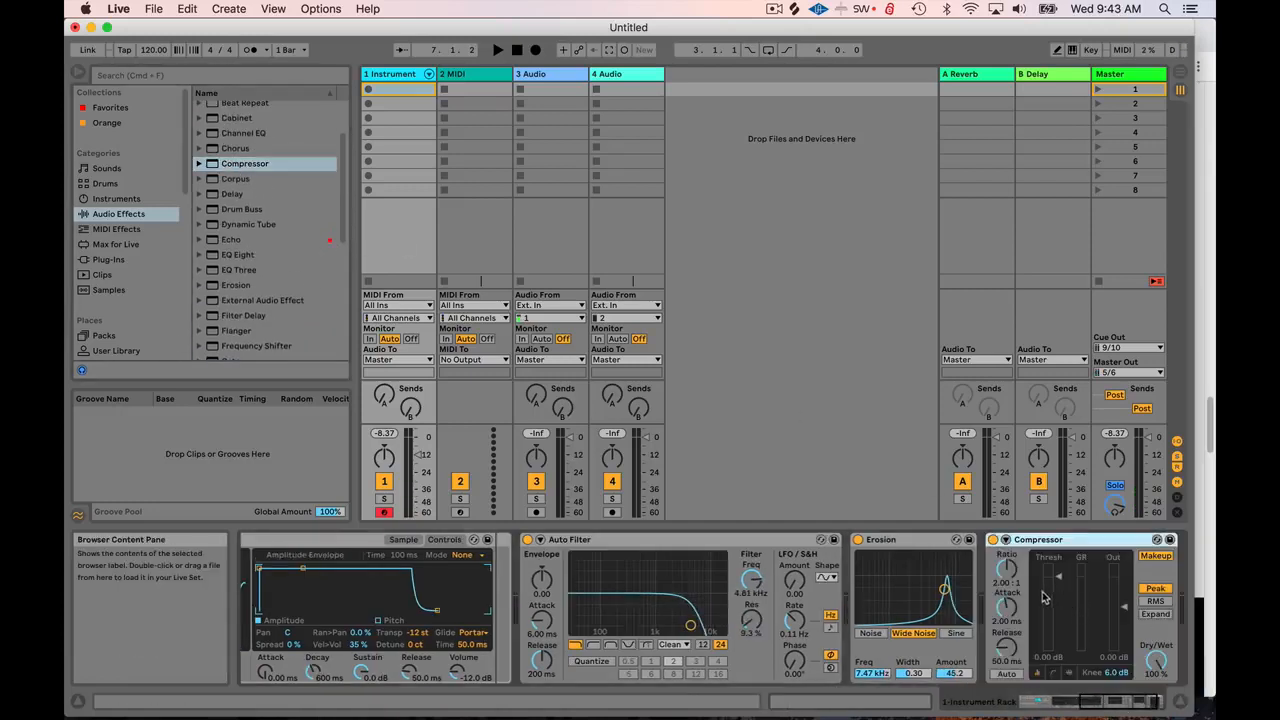
left_click_drag(1058, 581, 1005, 558)
left_click(1150, 557)
left_click_drag(1052, 598, 1052, 607)
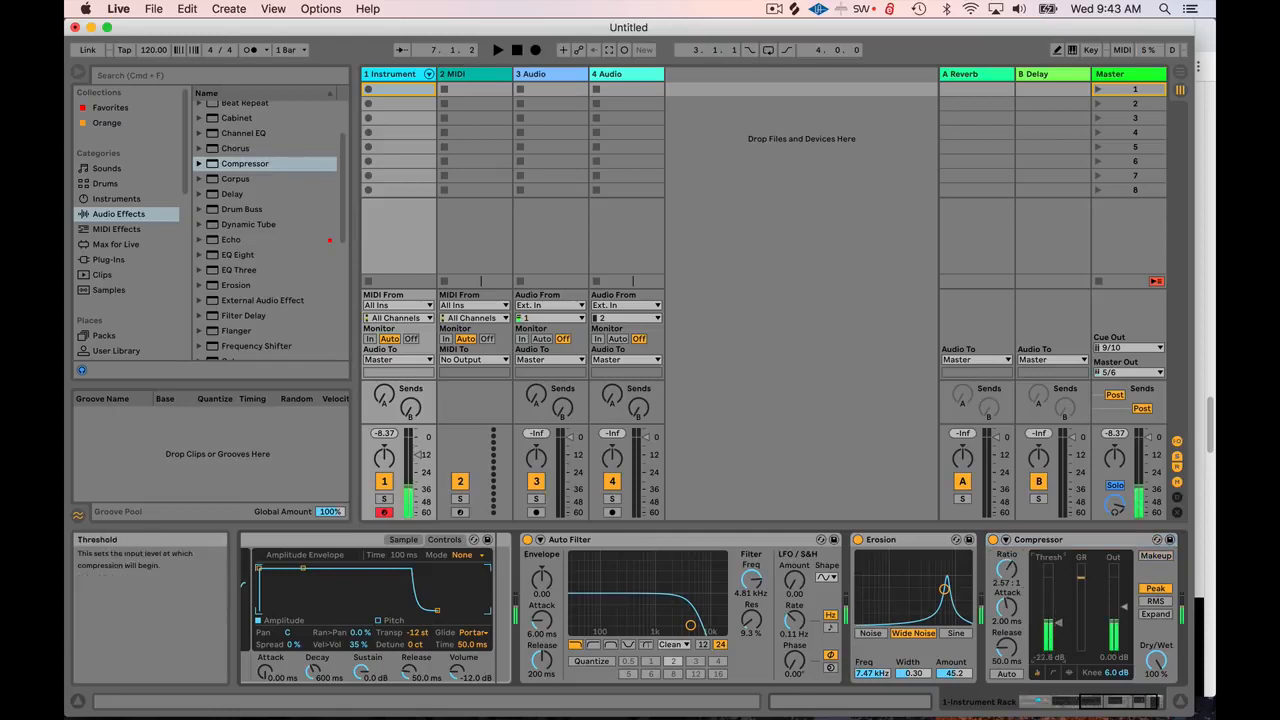
left_click(1153, 556)
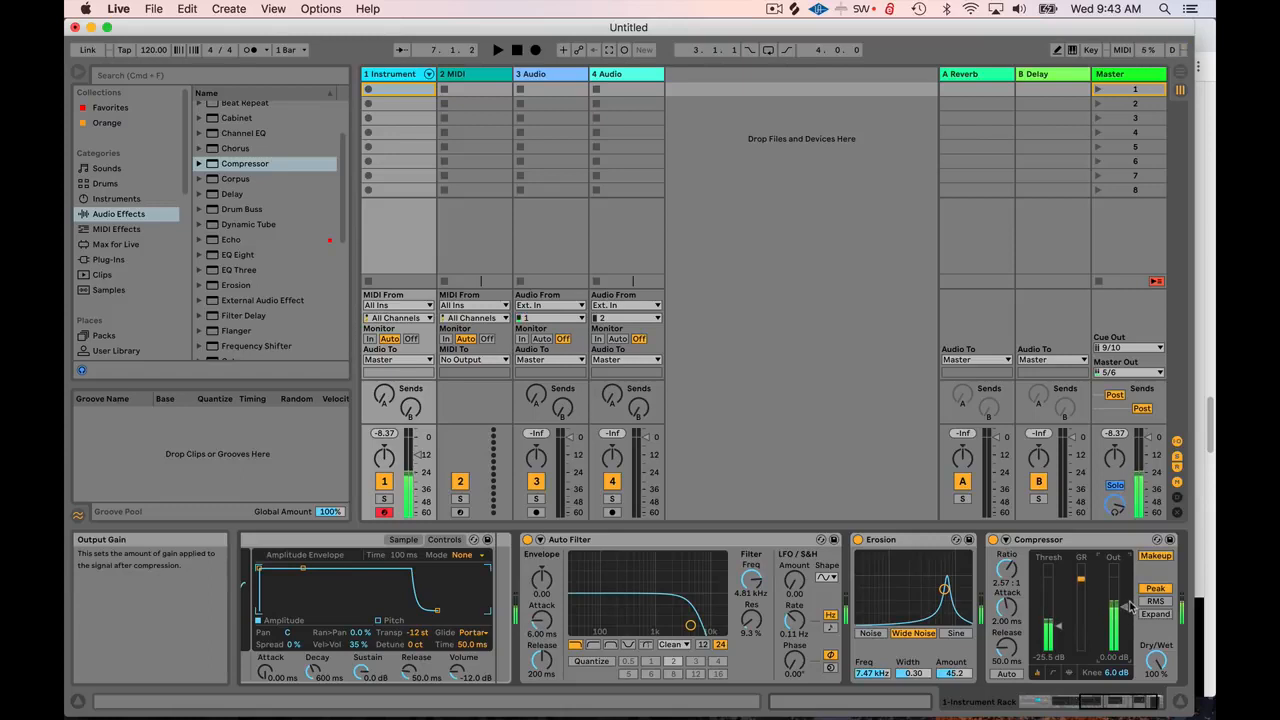
- Raise the rack's Chain Volume macro to 78
left_click_drag(1136, 700, 1062, 700)
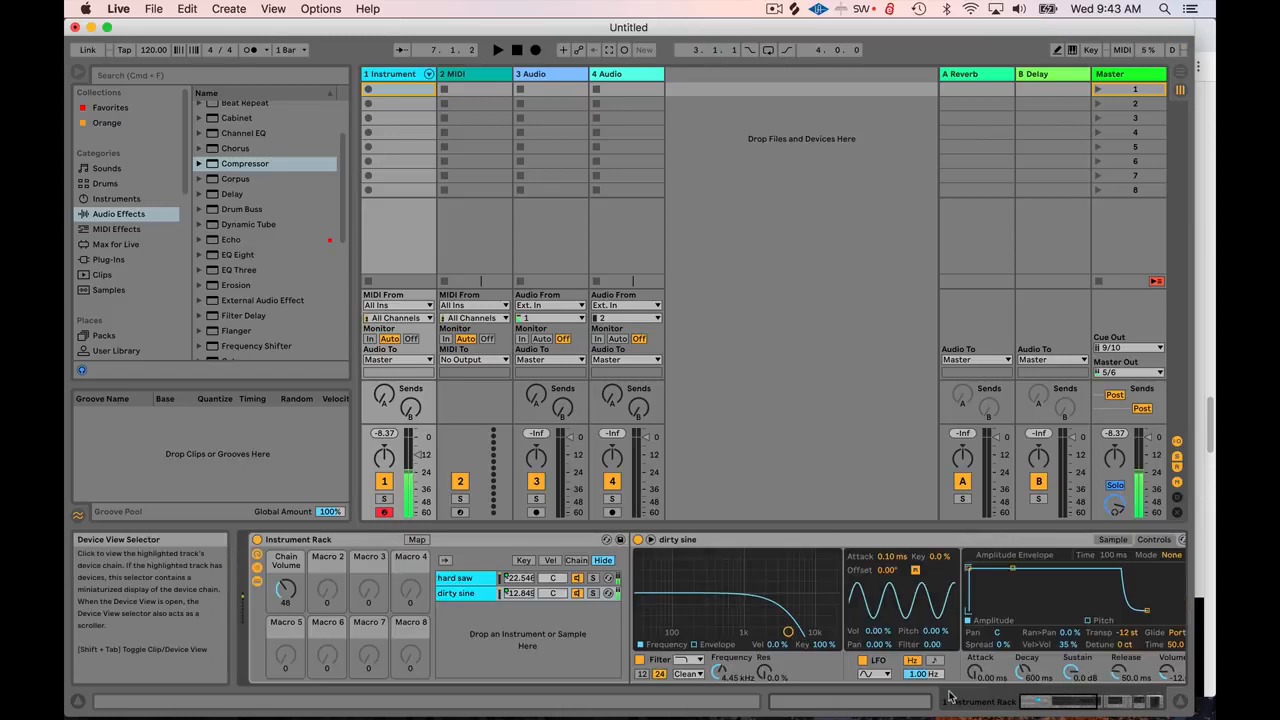
left_click(287, 590)
left_click_drag(287, 590, 287, 568)
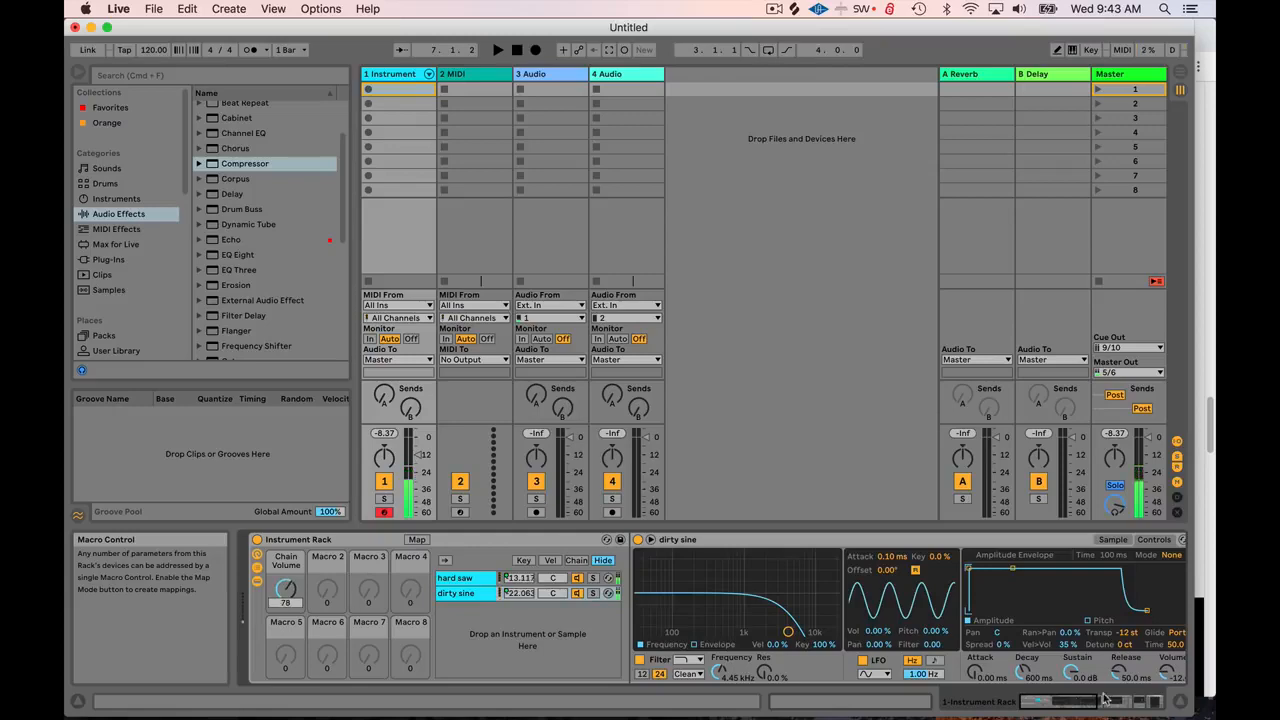
- Add a Reverb after the Compressor with quality Mid, size 48.74, stereo 89.52 and decay time 5.45 s
left_click(1128, 700)
scroll(226, 300, "down", 6)
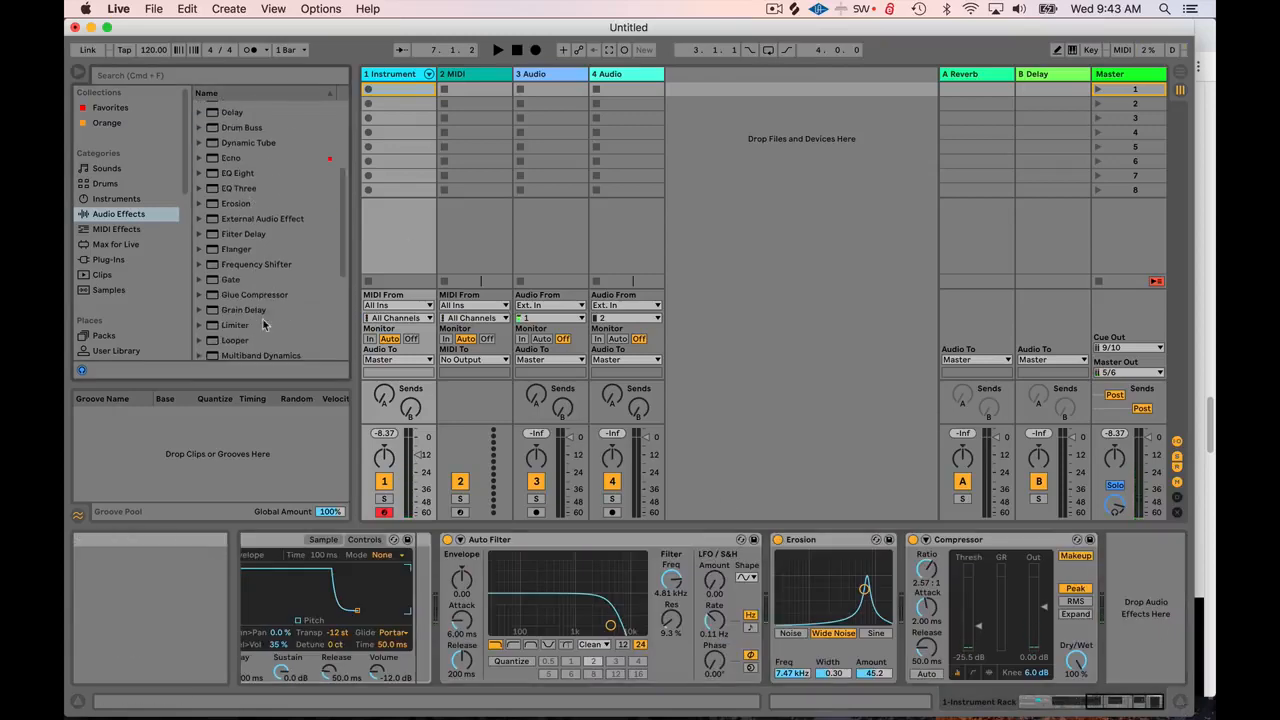
scroll(220, 297, "down", 3)
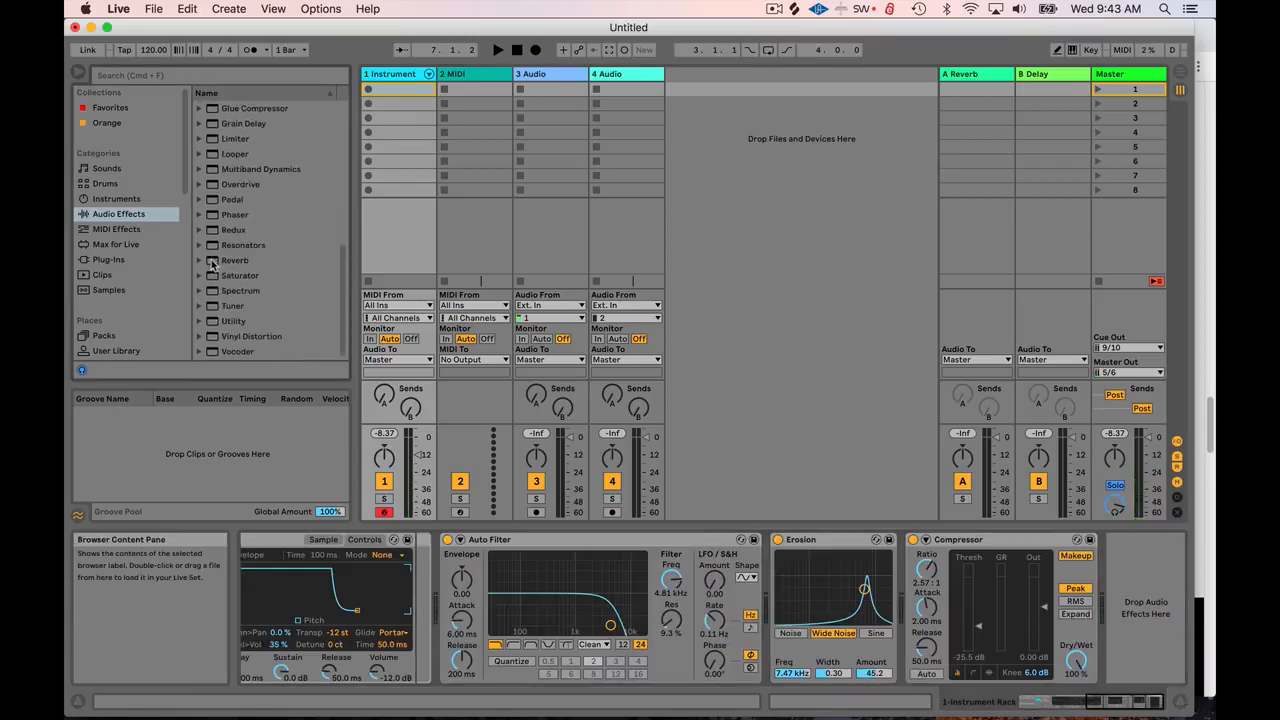
left_click_drag(212, 263, 1127, 590)
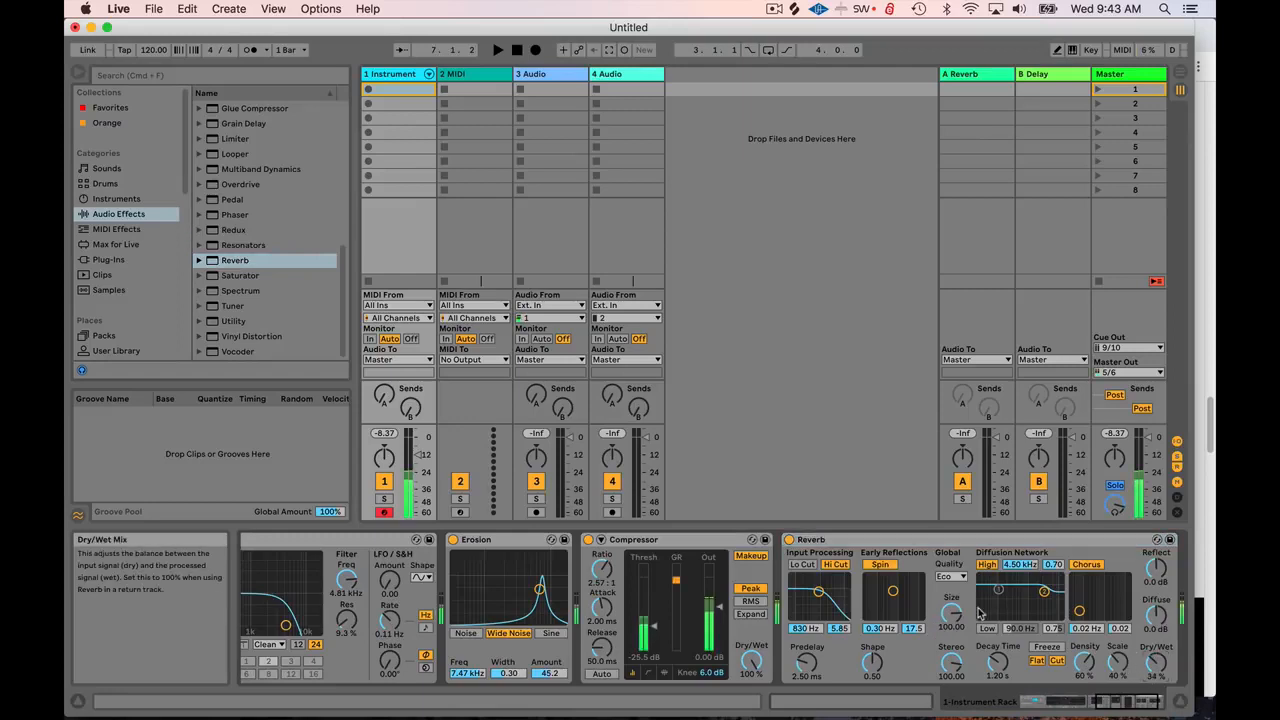
left_click_drag(952, 613, 997, 630)
left_click(953, 577)
left_click(950, 600)
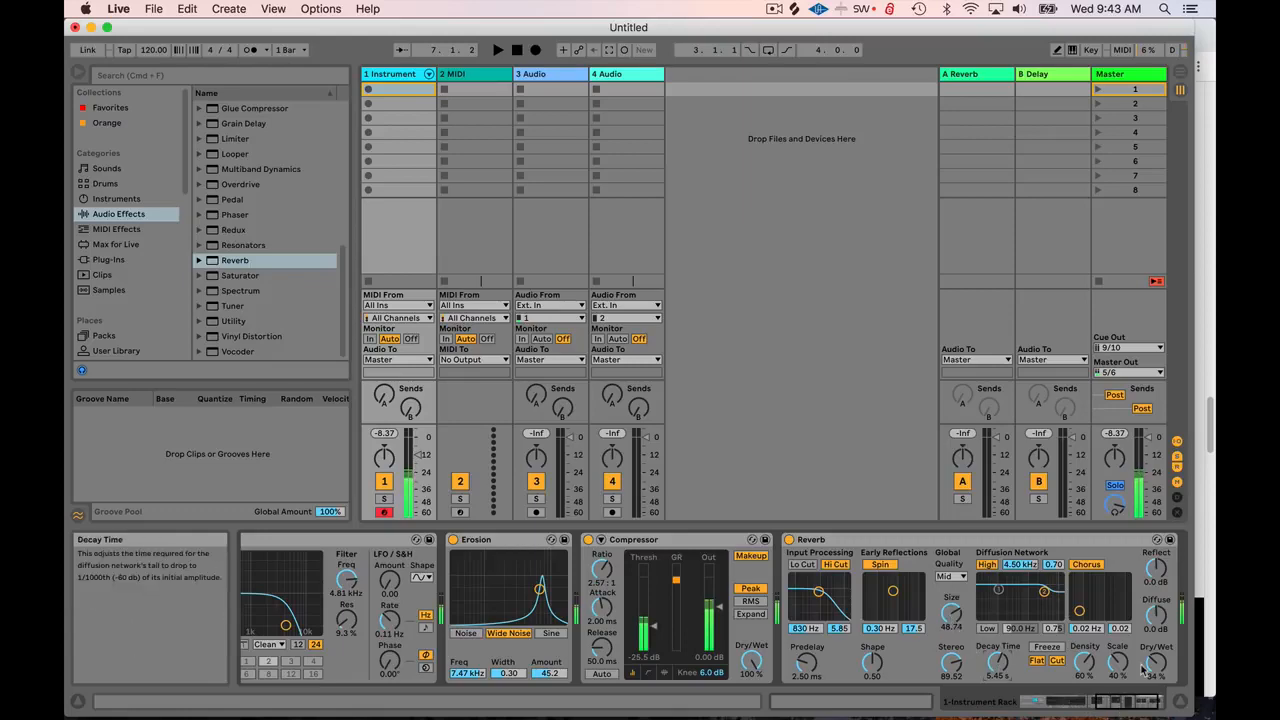
- Set the Chain Volume macro to 97 and show the hard saw chain's devices
left_click_drag(1132, 701, 1030, 700)
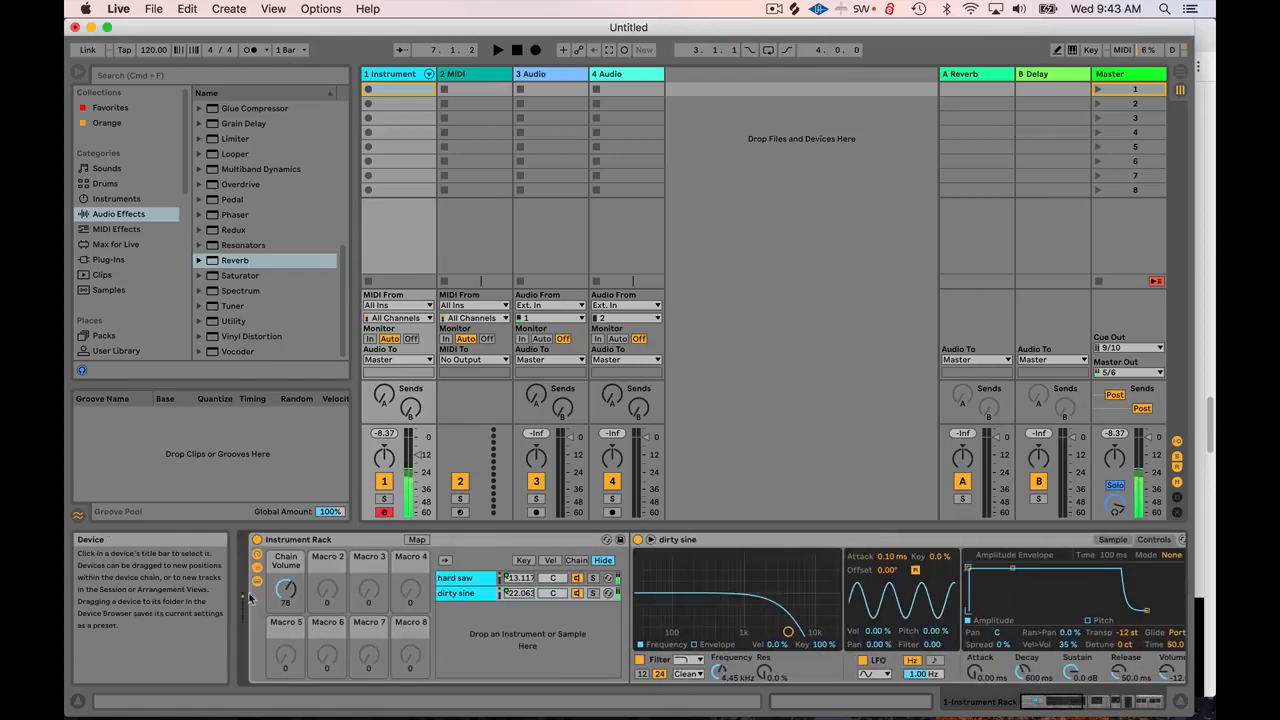
mouse_move(286, 589)
left_mouse_down()
mouse_move(286, 600)
mouse_move(293, 580)
left_mouse_up()
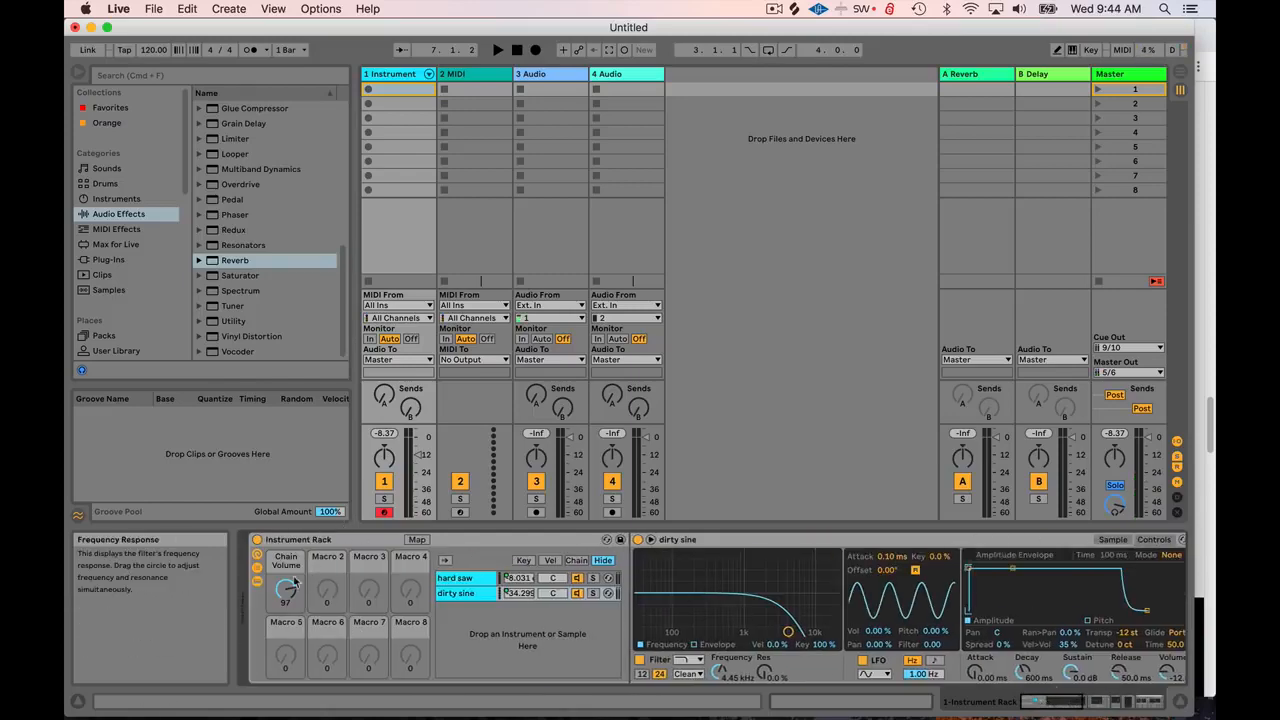
left_click(455, 578)
- Group the Instrument Rack and the audio effects following it into a new outer Instrument Rack and show its macro controls
left_click(309, 539)
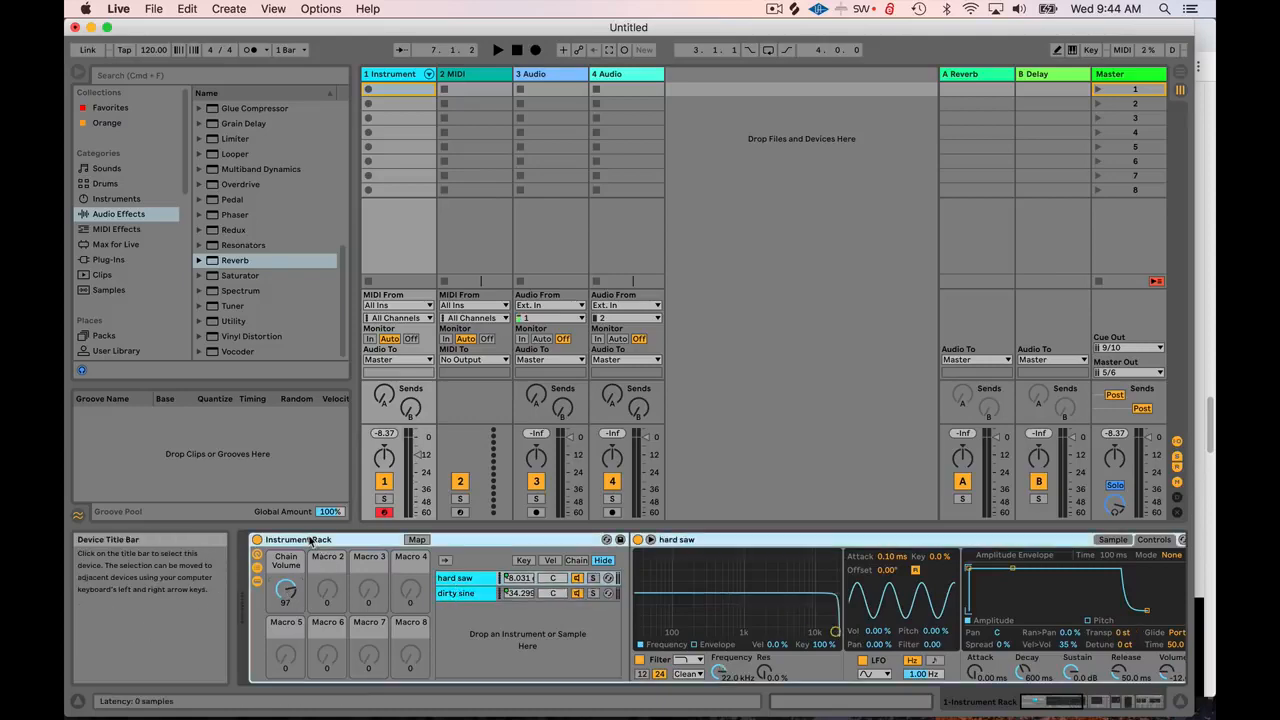
left_click(1176, 703)
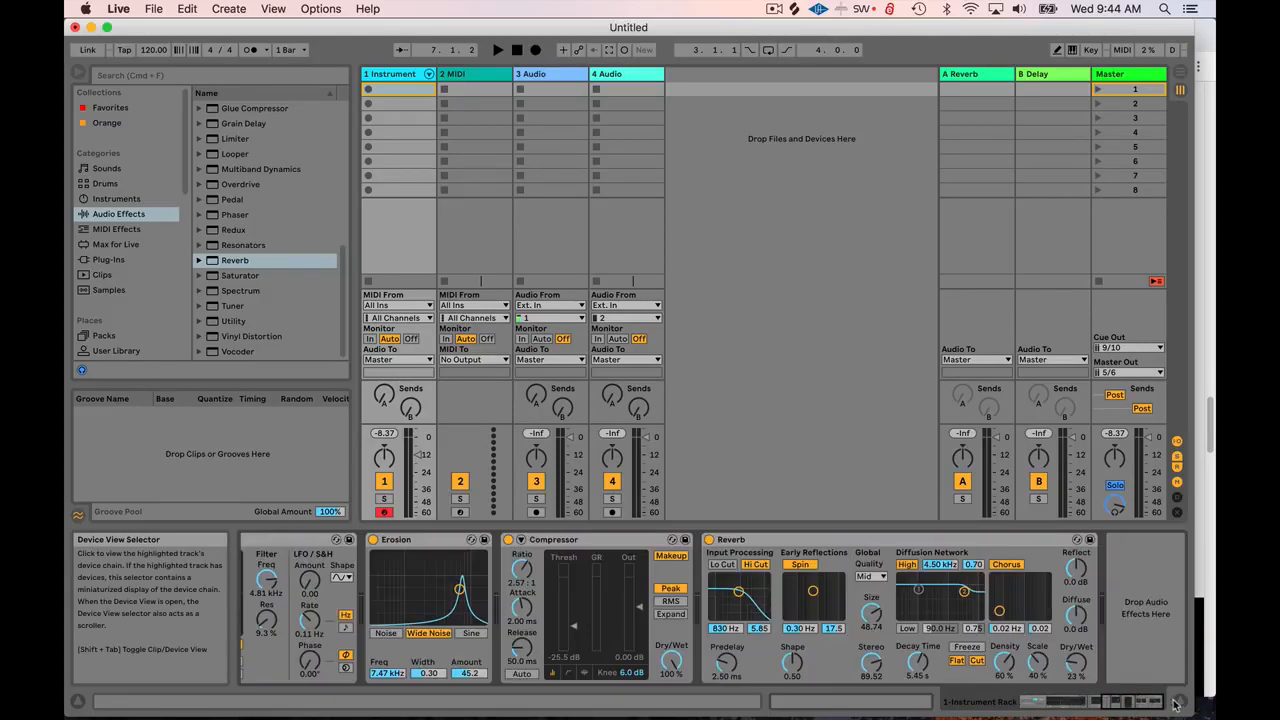
left_click_drag(1117, 706, 1167, 705)
left_click(865, 541)
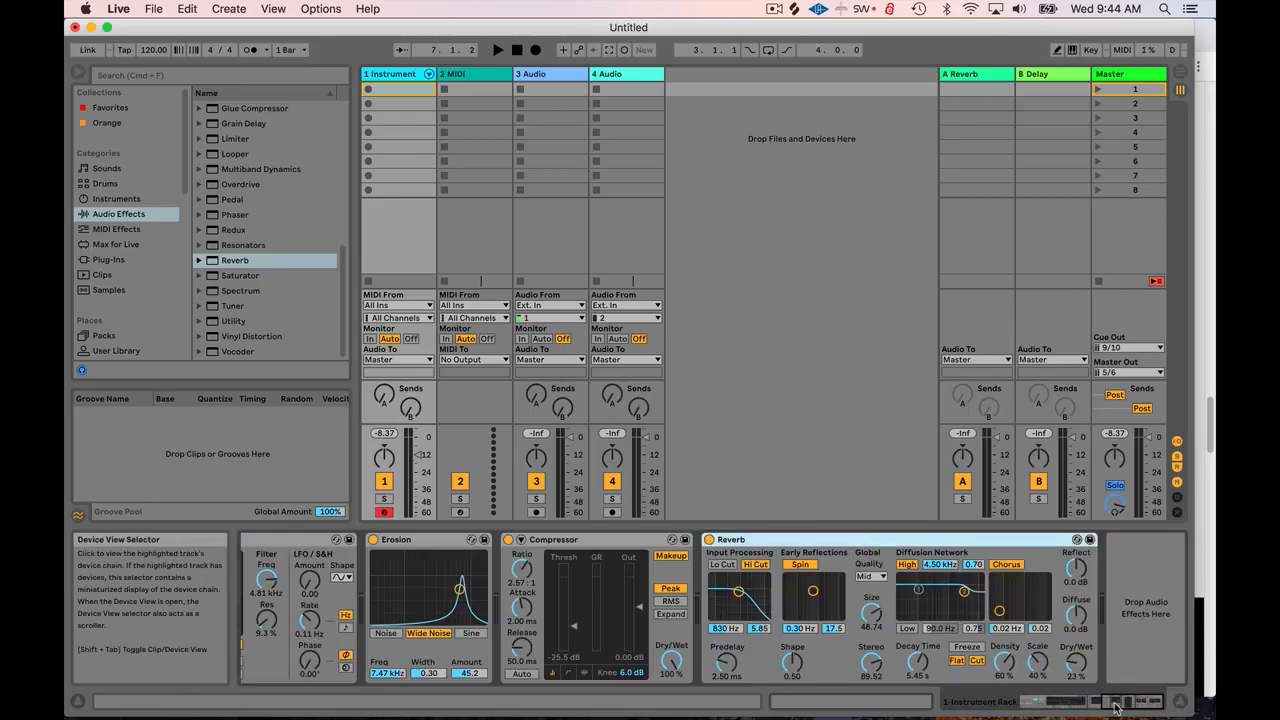
left_click_drag(1115, 706, 912, 686)
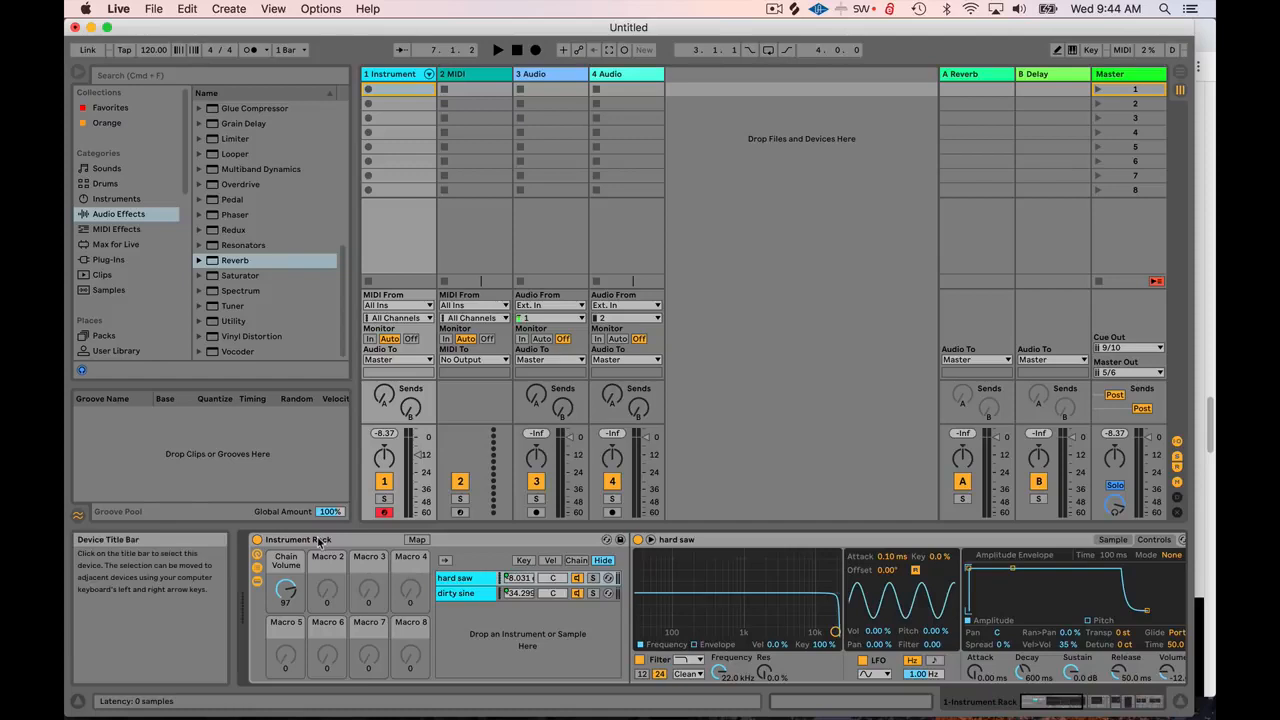
left_click(1140, 705)
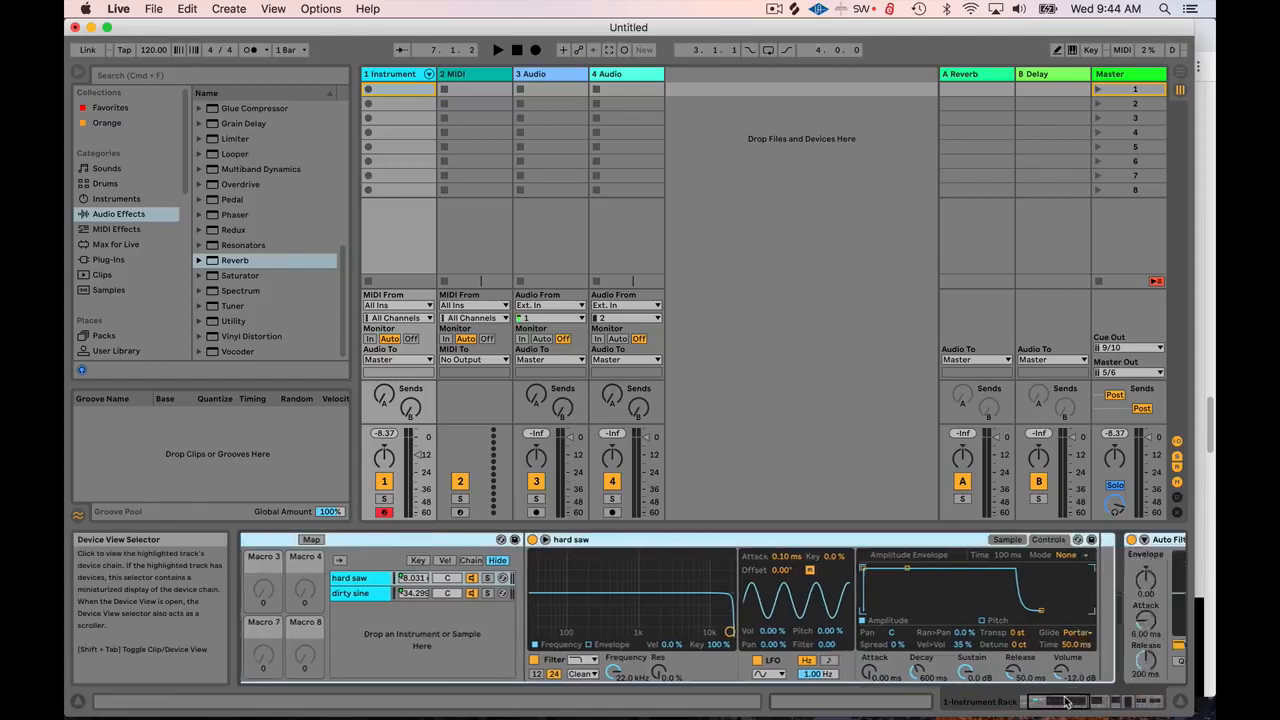
left_click(1036, 702)
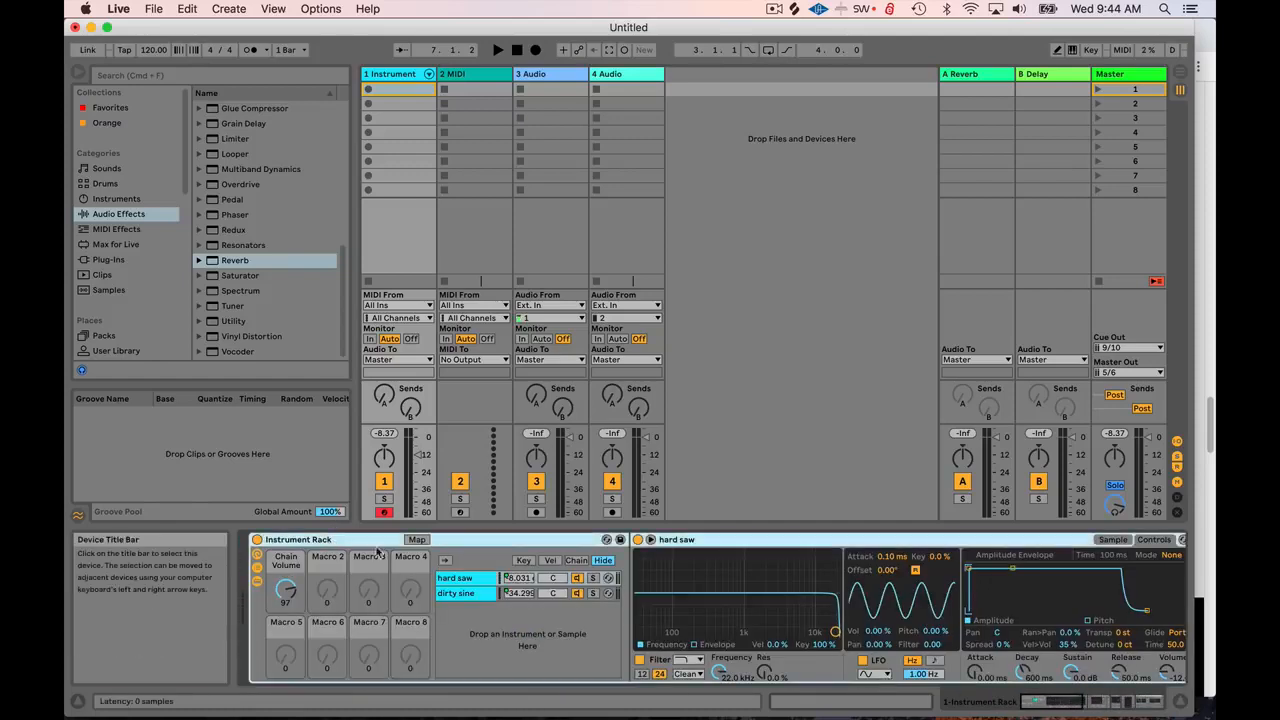
left_click(1078, 700)
left_click_drag(1080, 700, 1022, 701)
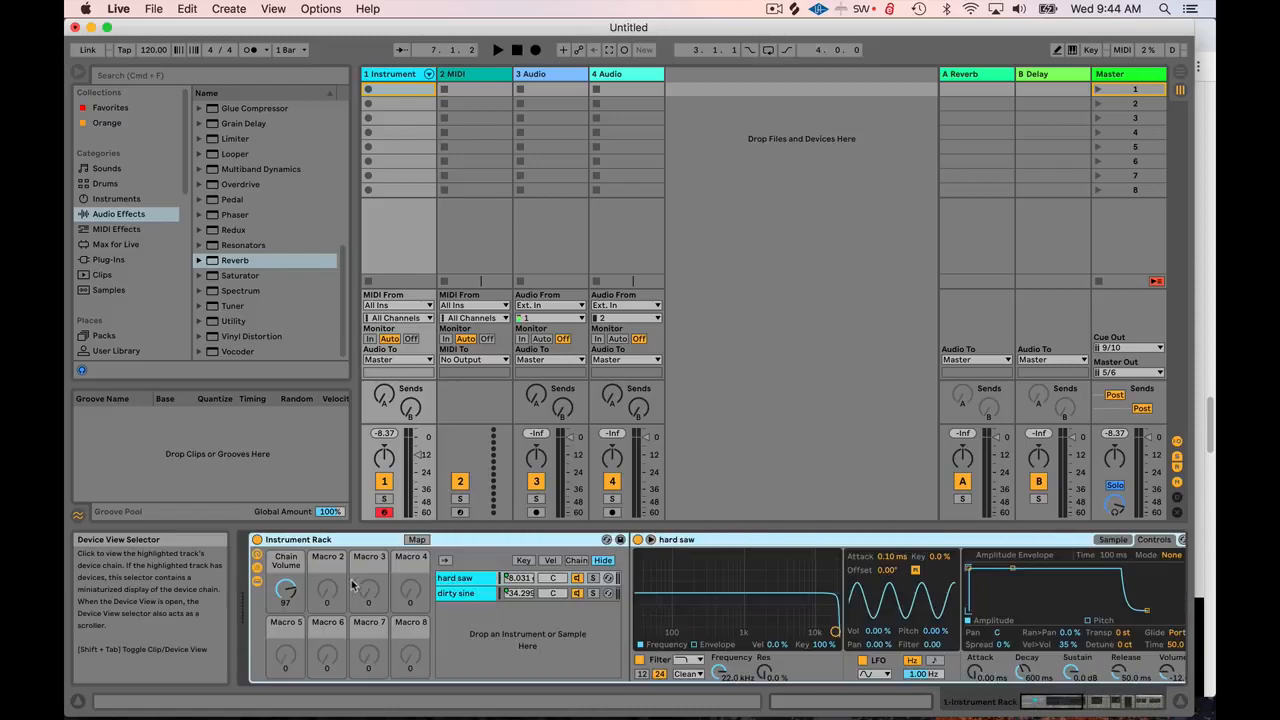
right_click(331, 541)
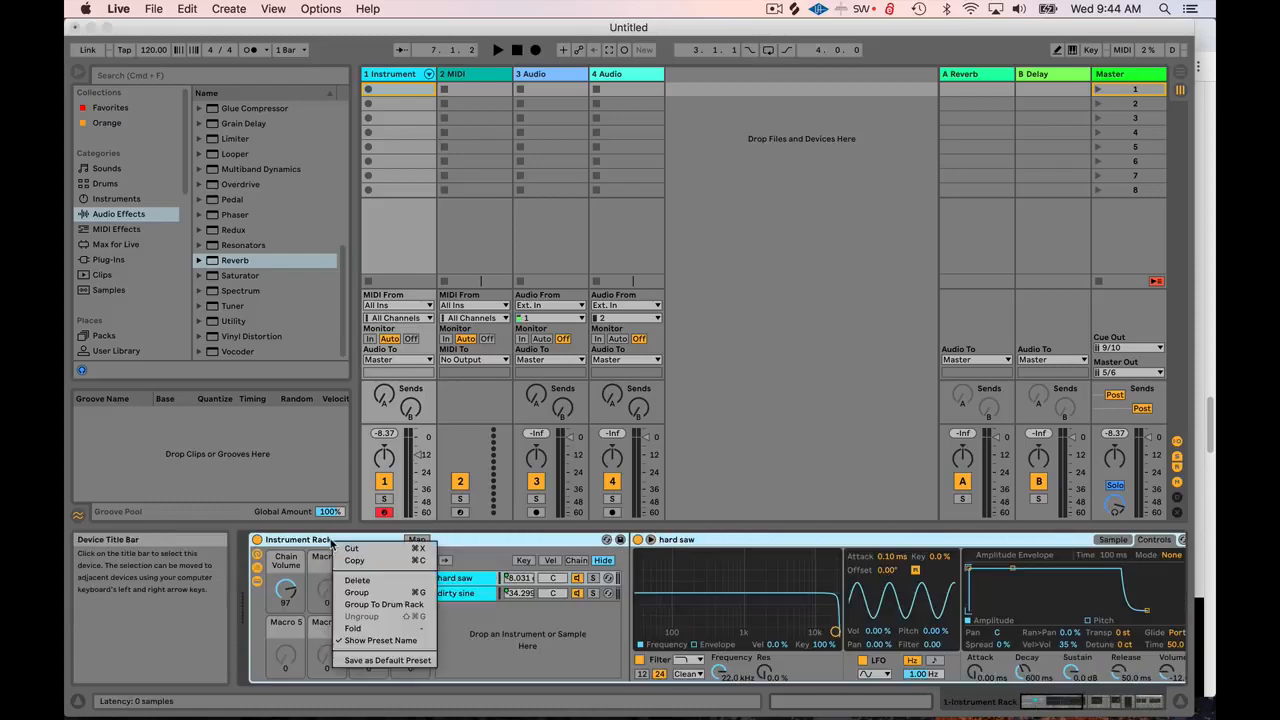
left_click(357, 592)
left_click(257, 560)
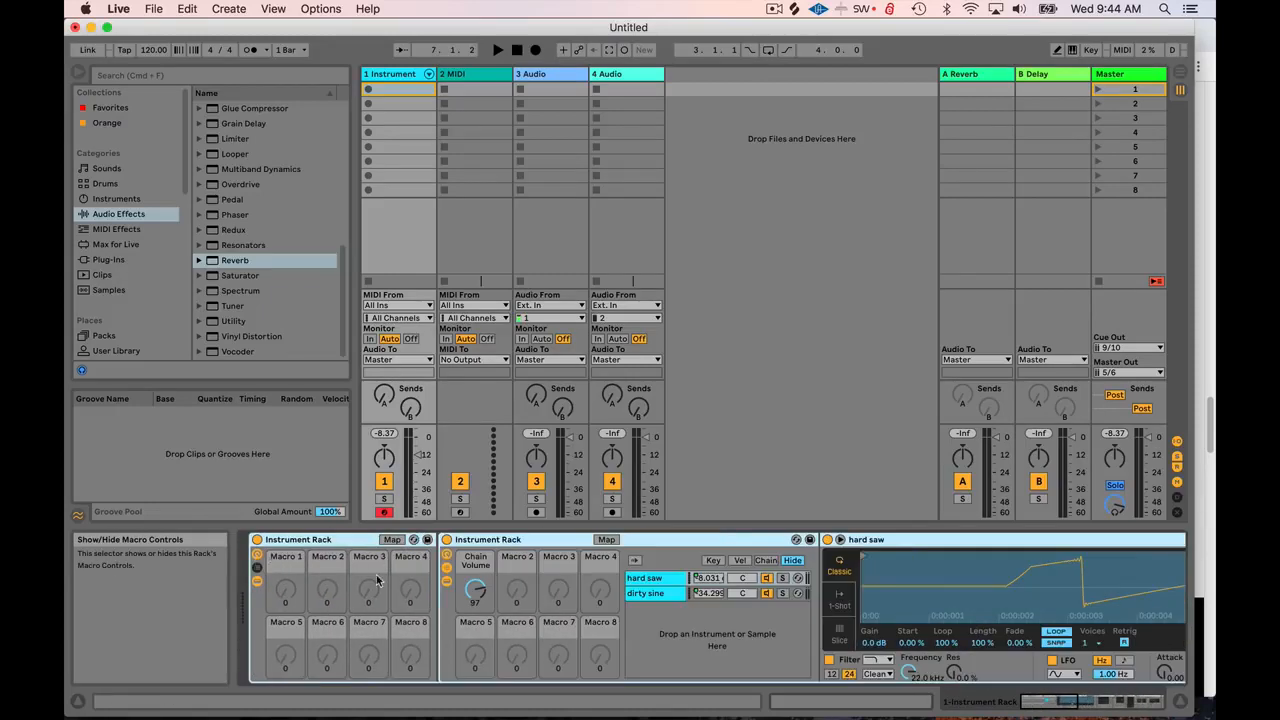
- Map the inner rack's Chain Volume macro to Macro 1 of the outer rack and set it to 68
left_click(470, 548)
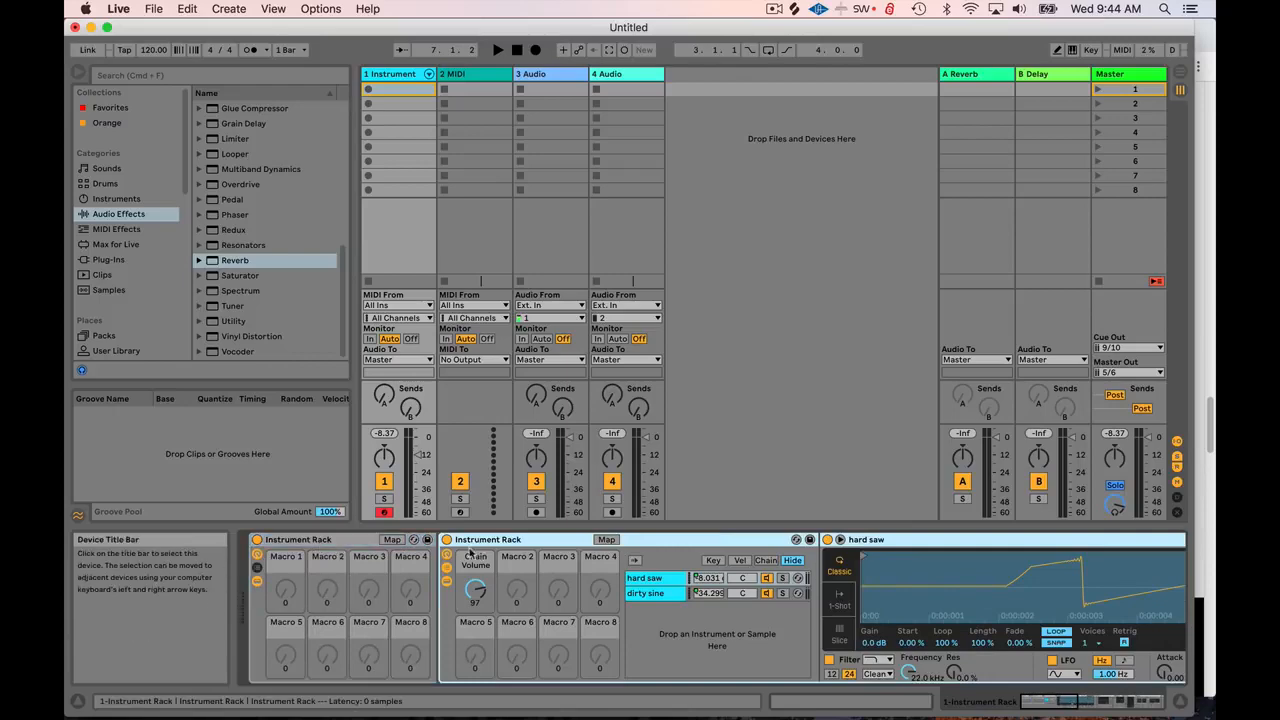
left_click(320, 540)
left_click_drag(1085, 712, 1012, 708)
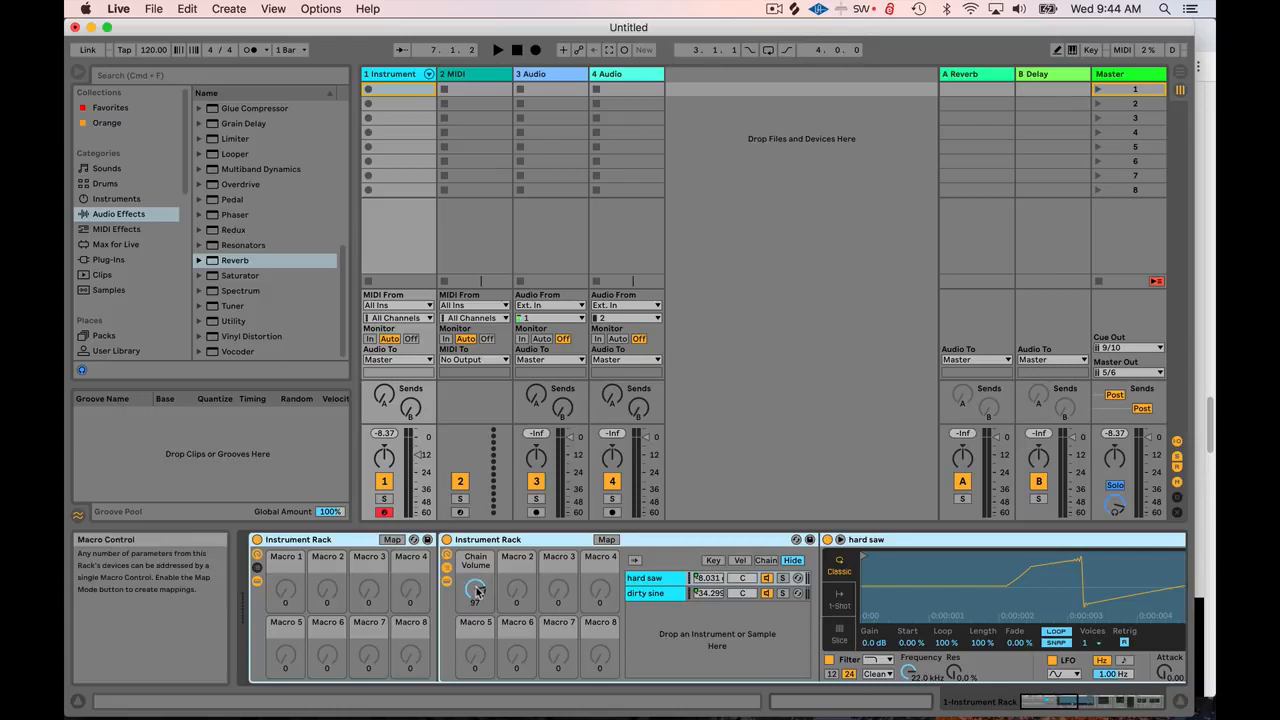
left_click(389, 542)
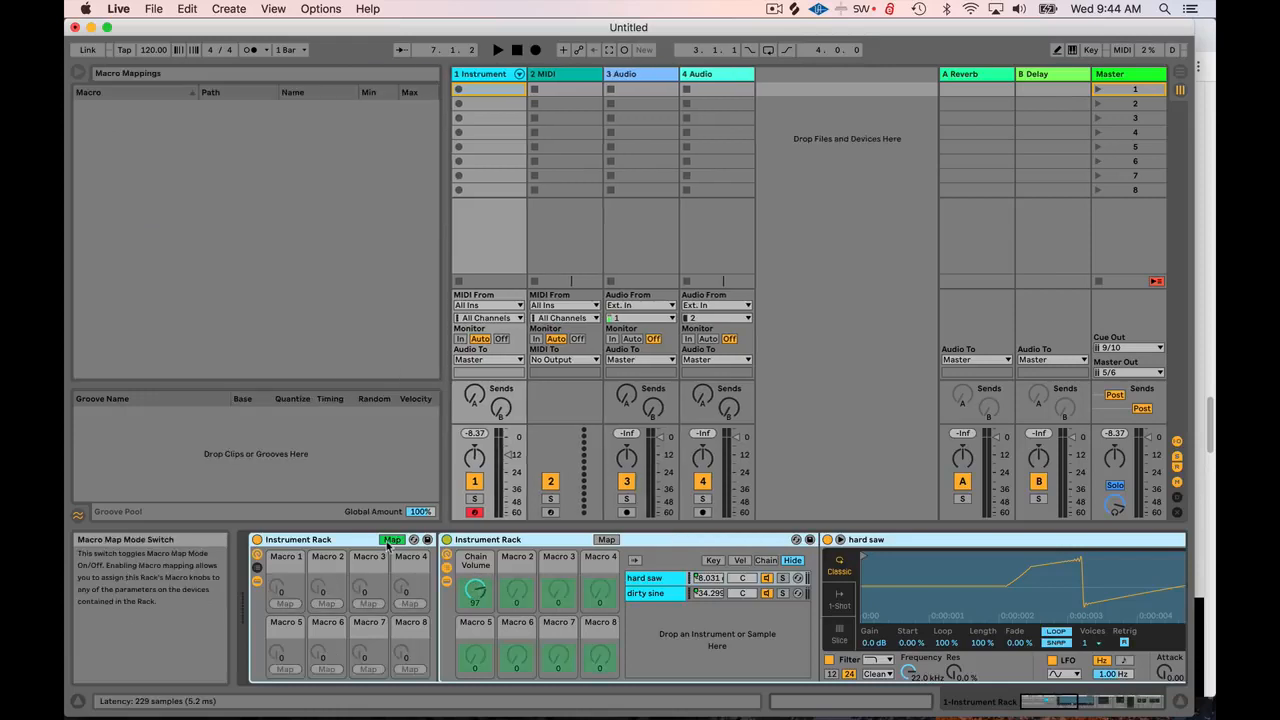
left_click(466, 590)
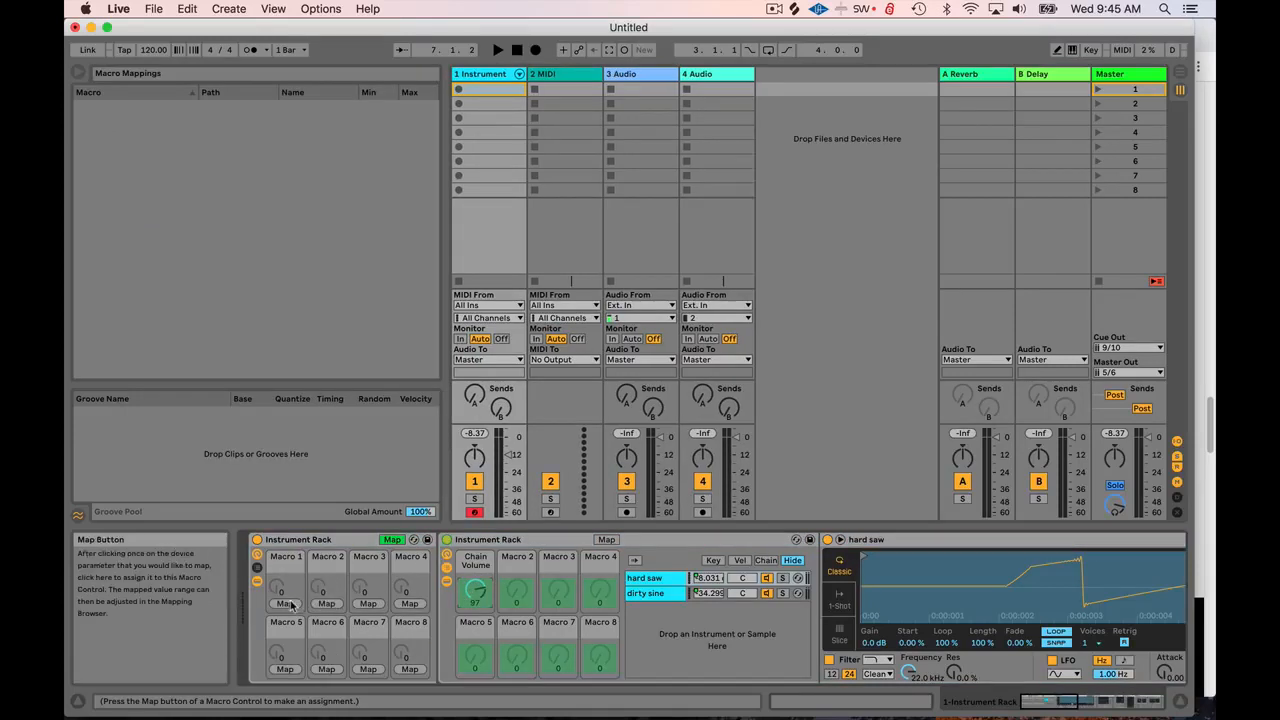
left_click(285, 603)
left_click_drag(281, 588, 281, 597)
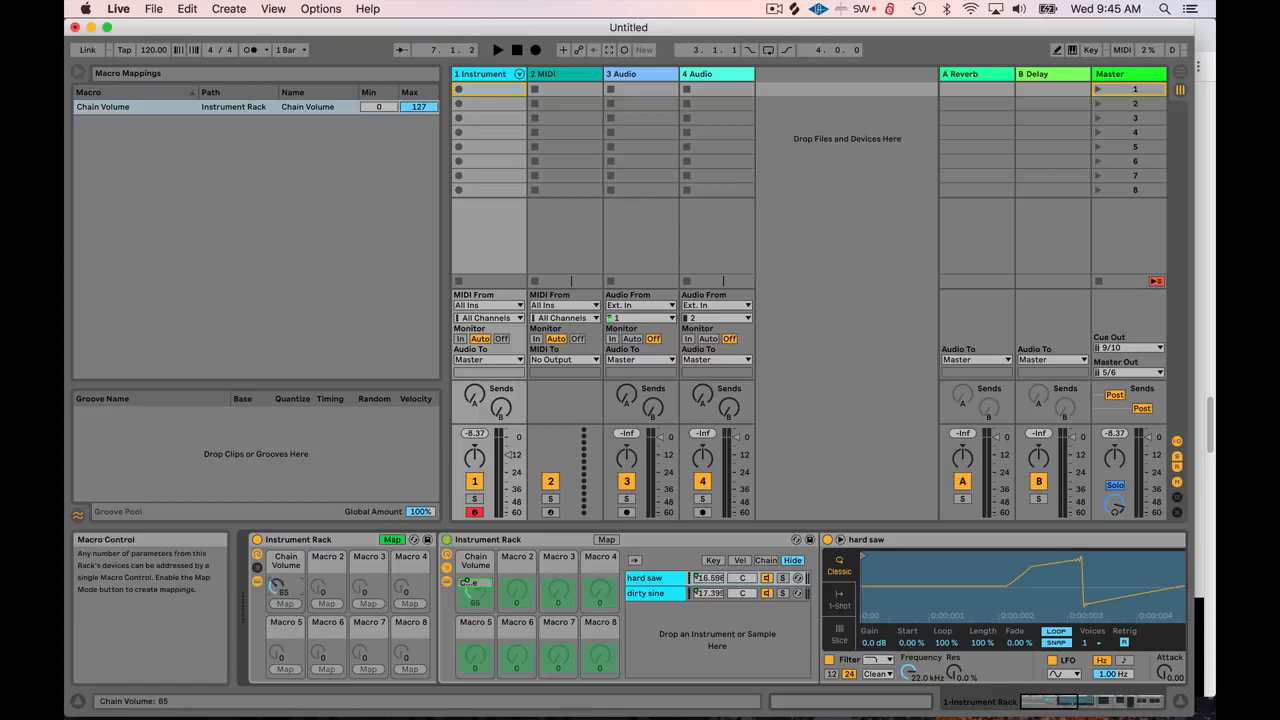
left_click(390, 541)
left_click(389, 542)
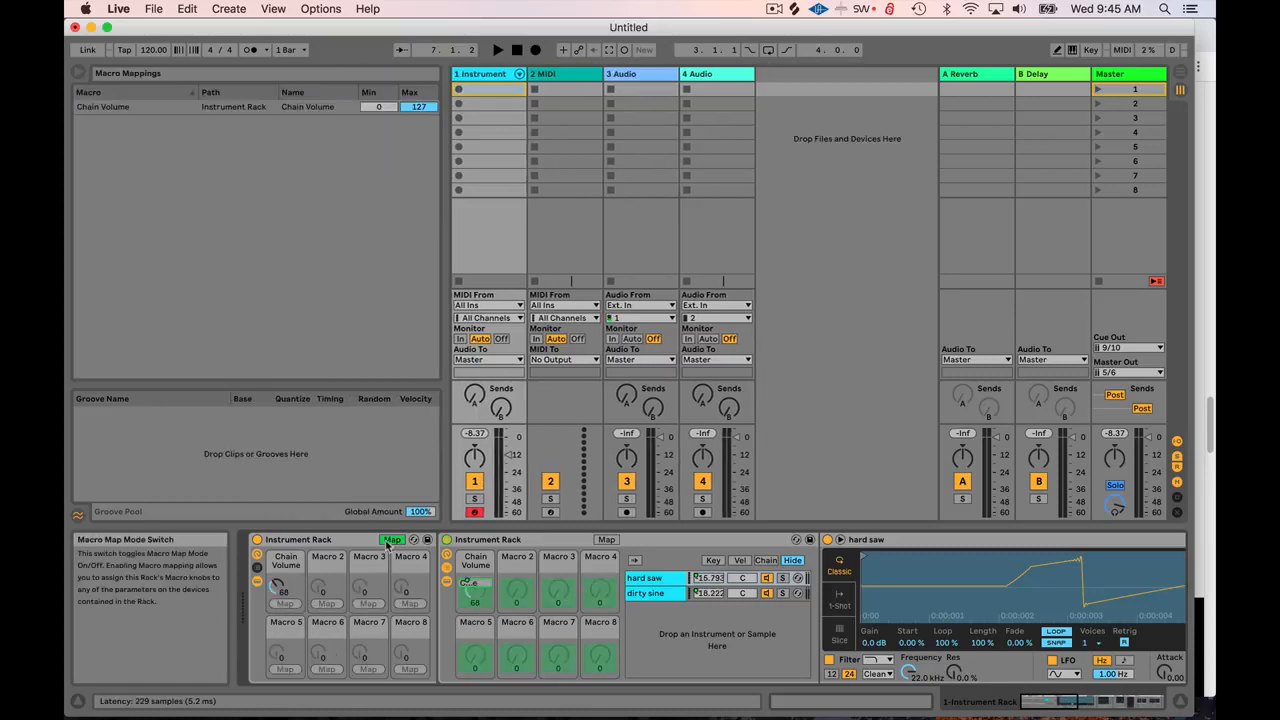
left_click(391, 541)
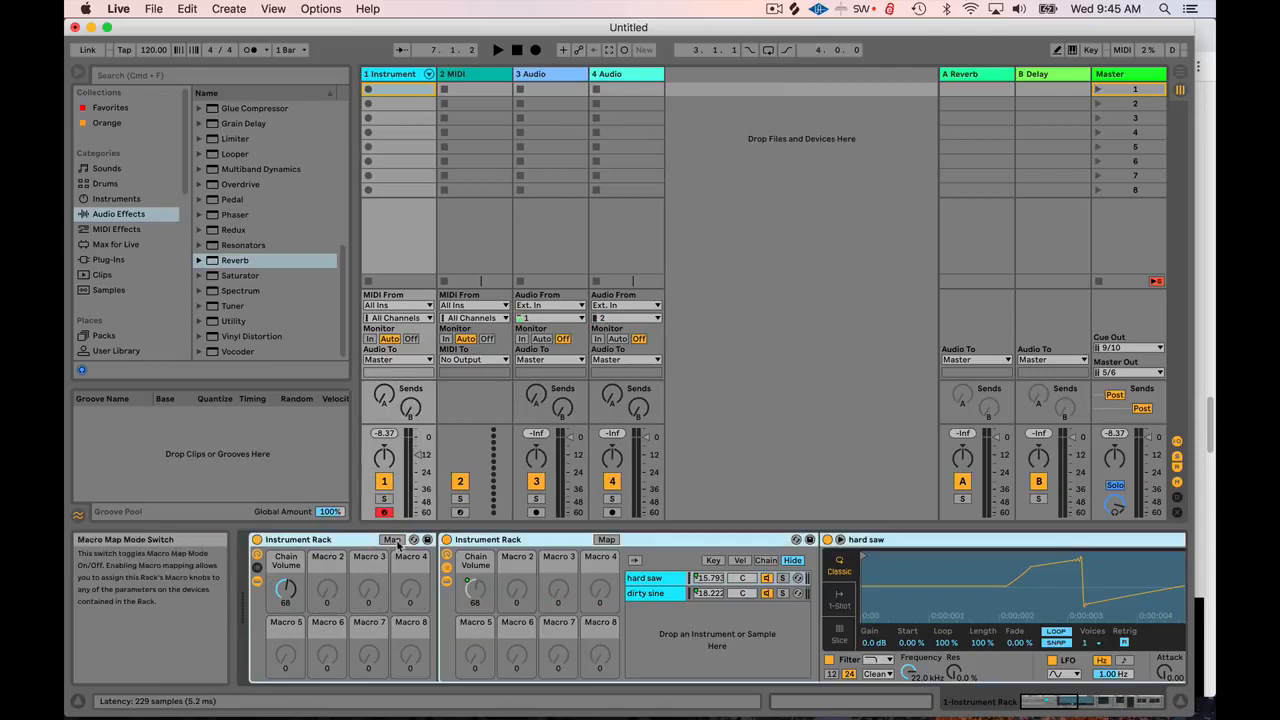
- Map the Reverb's Dry/Wet parameter to Macro 4 of the outer Instrument Rack
left_click(489, 542)
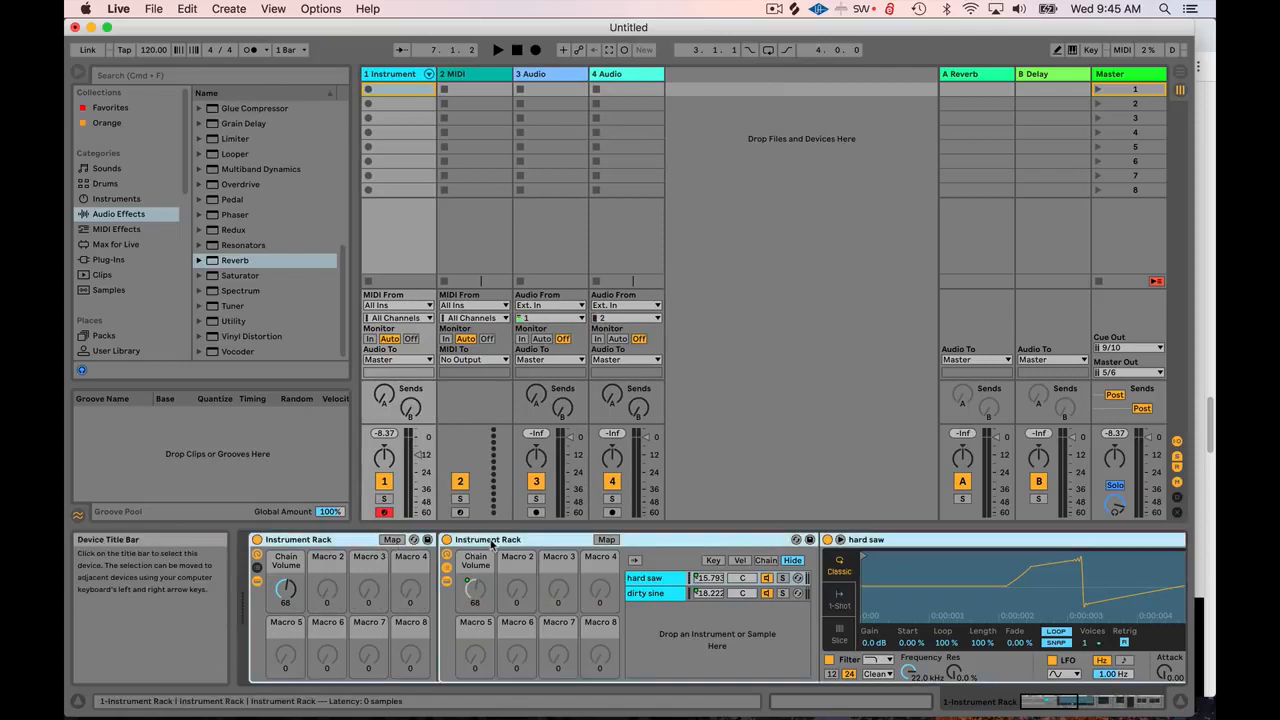
left_click(491, 542)
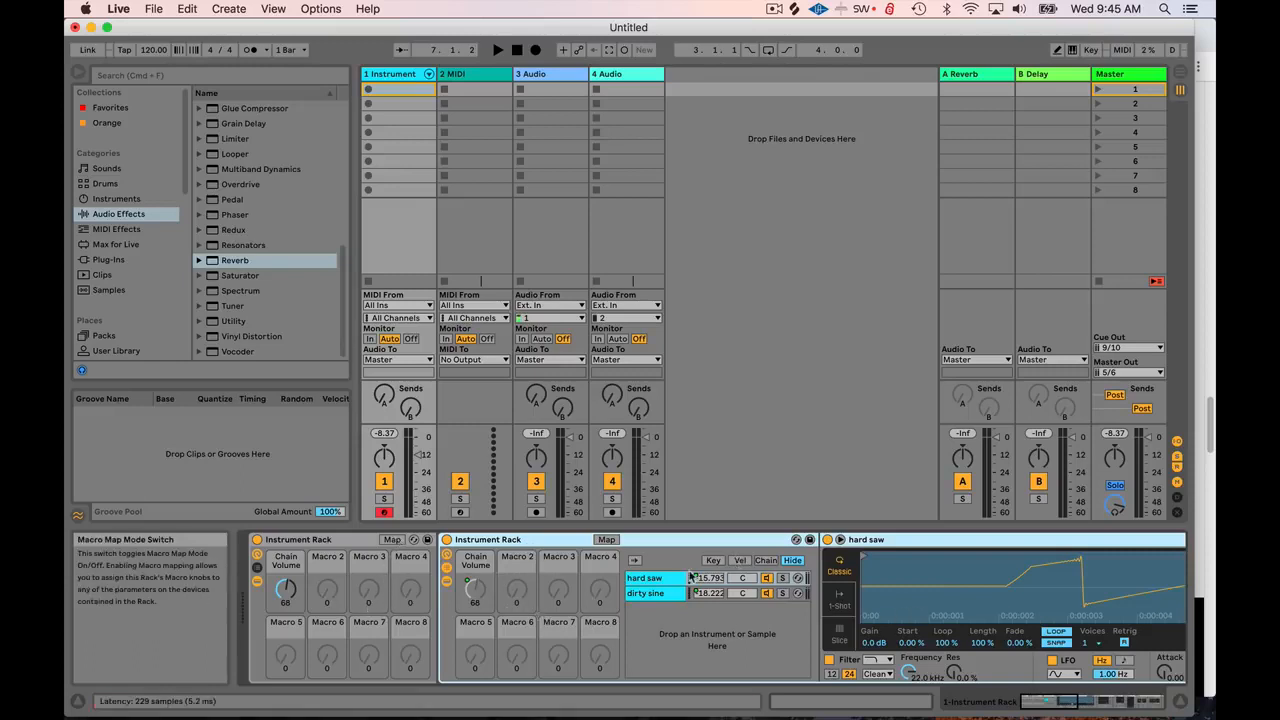
left_click(392, 539)
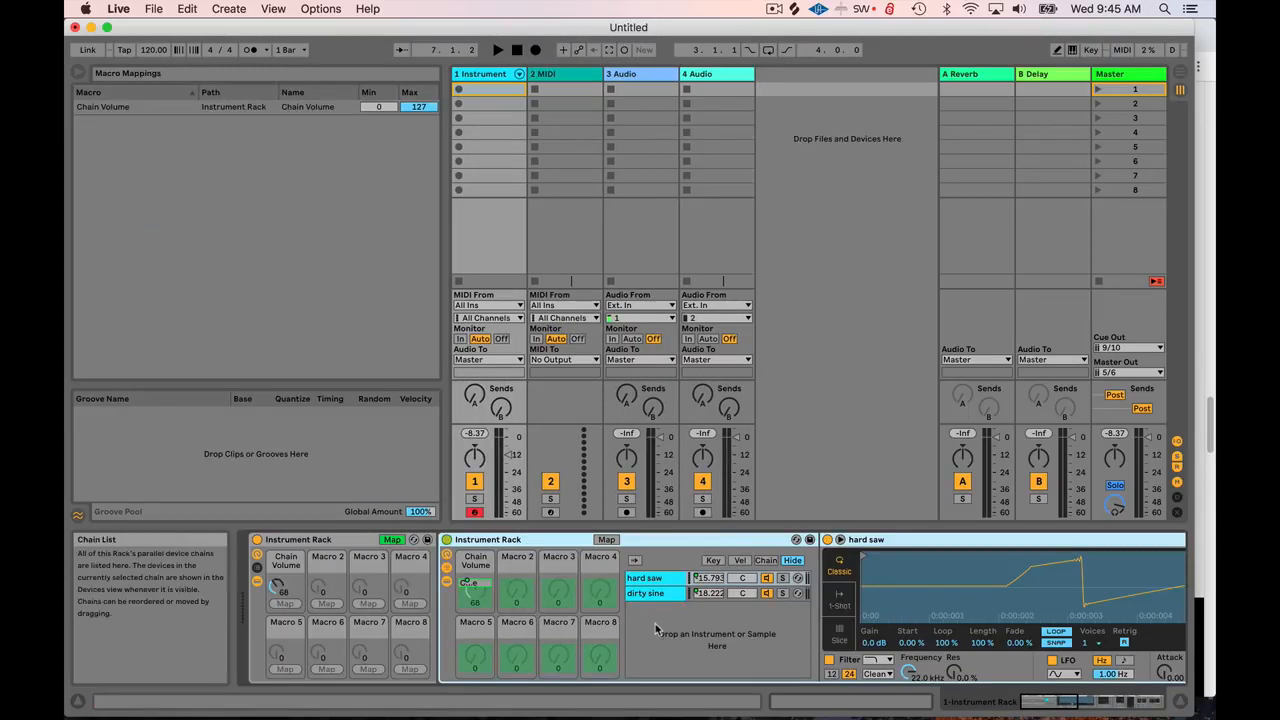
left_click_drag(1030, 703, 1137, 690)
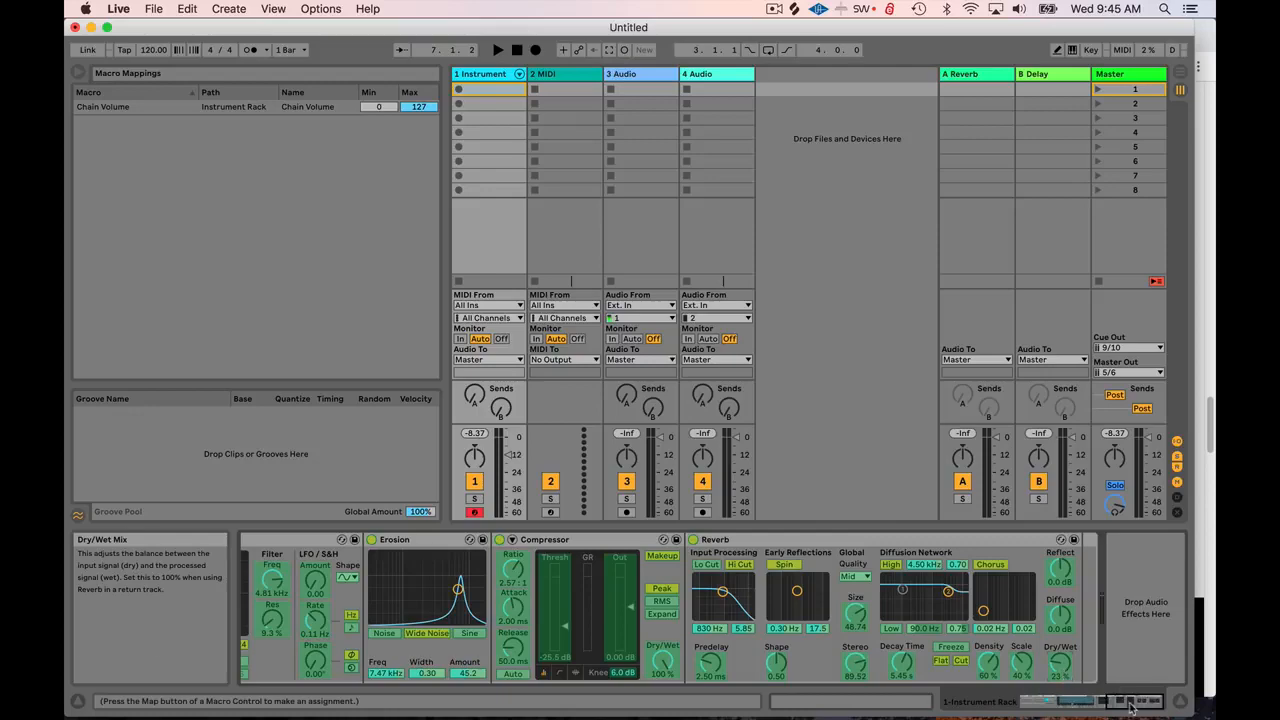
left_click_drag(1123, 705, 1043, 702)
left_click(411, 604)
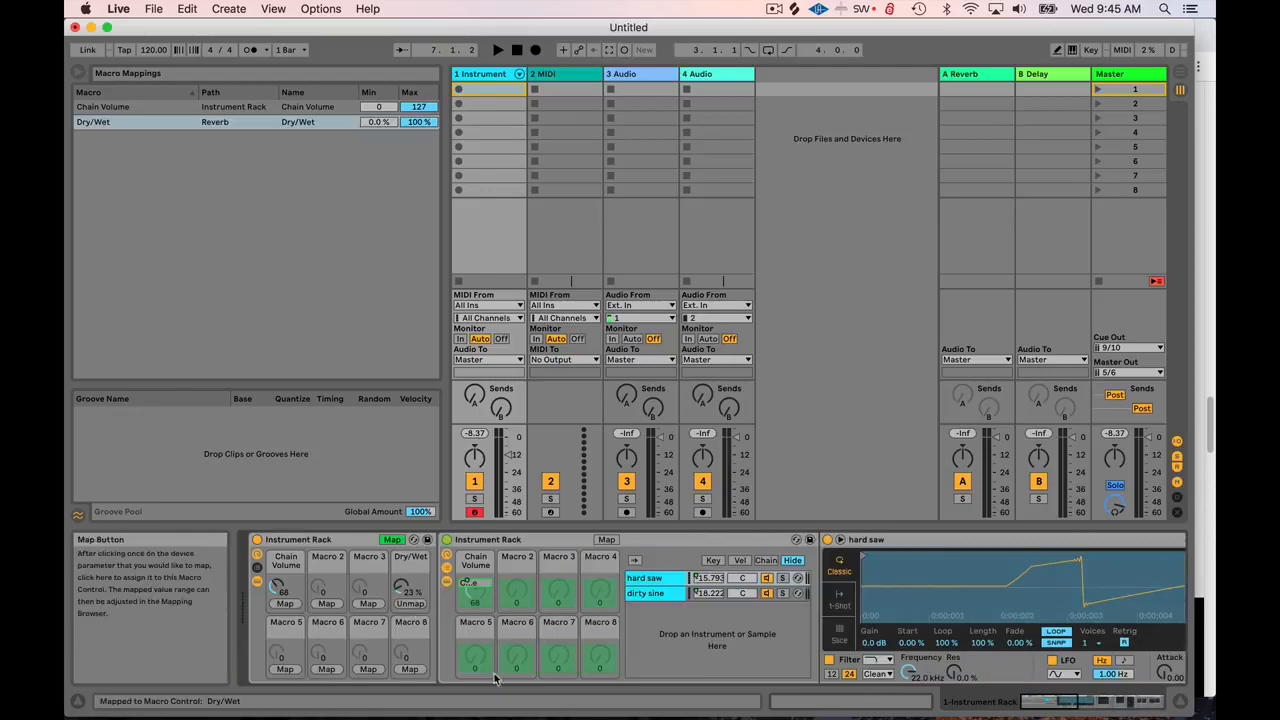
- Map the Auto Filter's cutoff Frequency to Macro 2 of the outer Instrument Rack
left_click(1180, 700)
left_click_drag(1172, 704, 1137, 708)
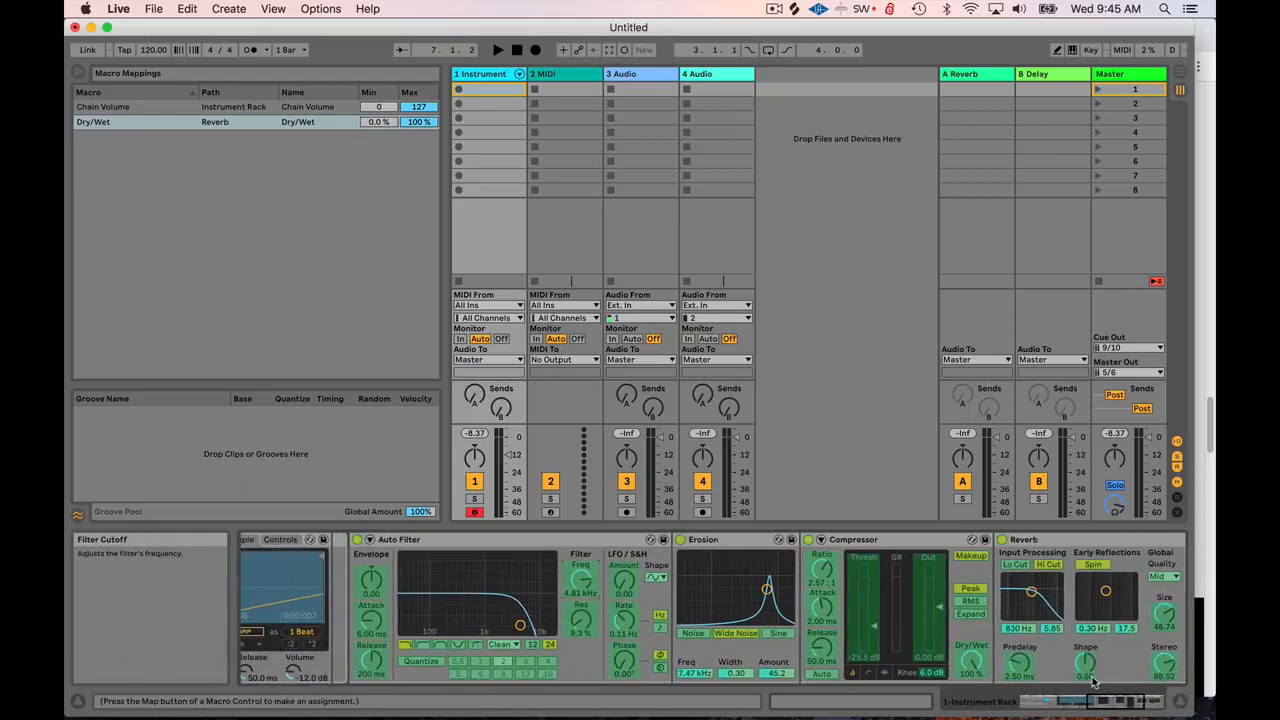
left_click(1050, 701)
left_click(322, 604)
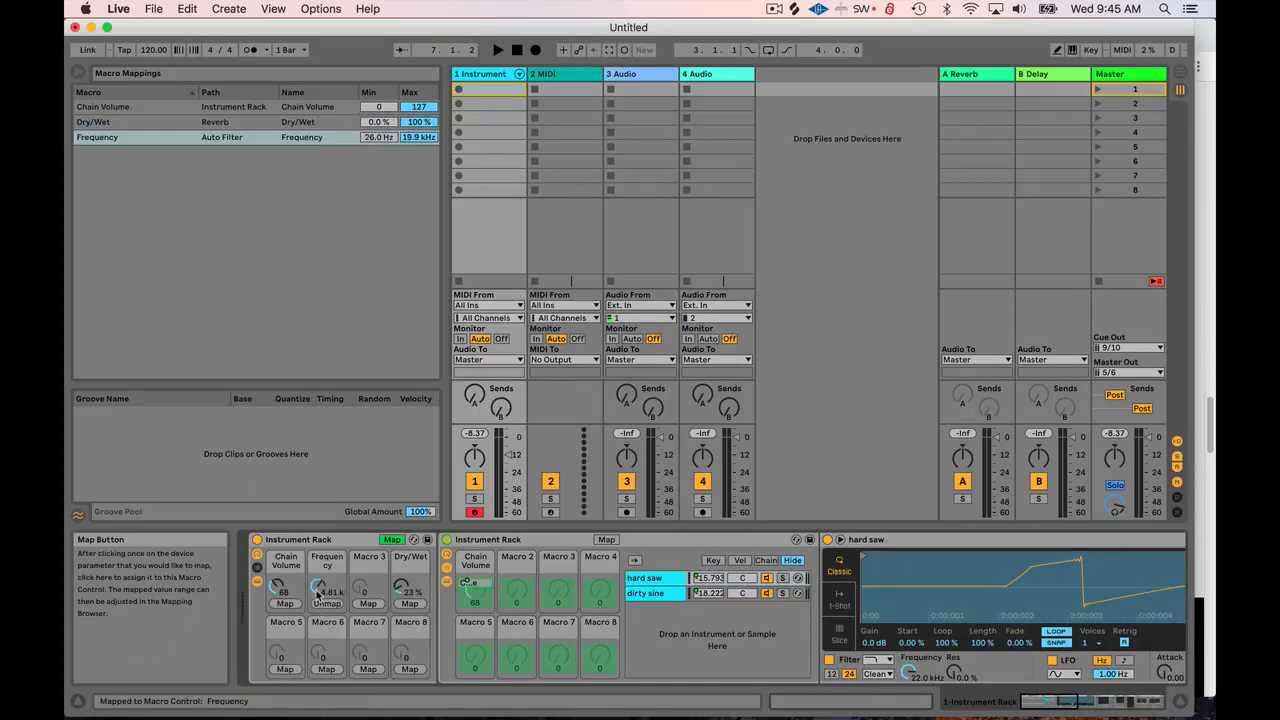
- Map the Erosion effect's Amount to Macro 3 of the outer rack and leave macro mapping mode
left_click(1135, 700)
left_click_drag(1135, 700, 996, 708)
left_click(368, 604)
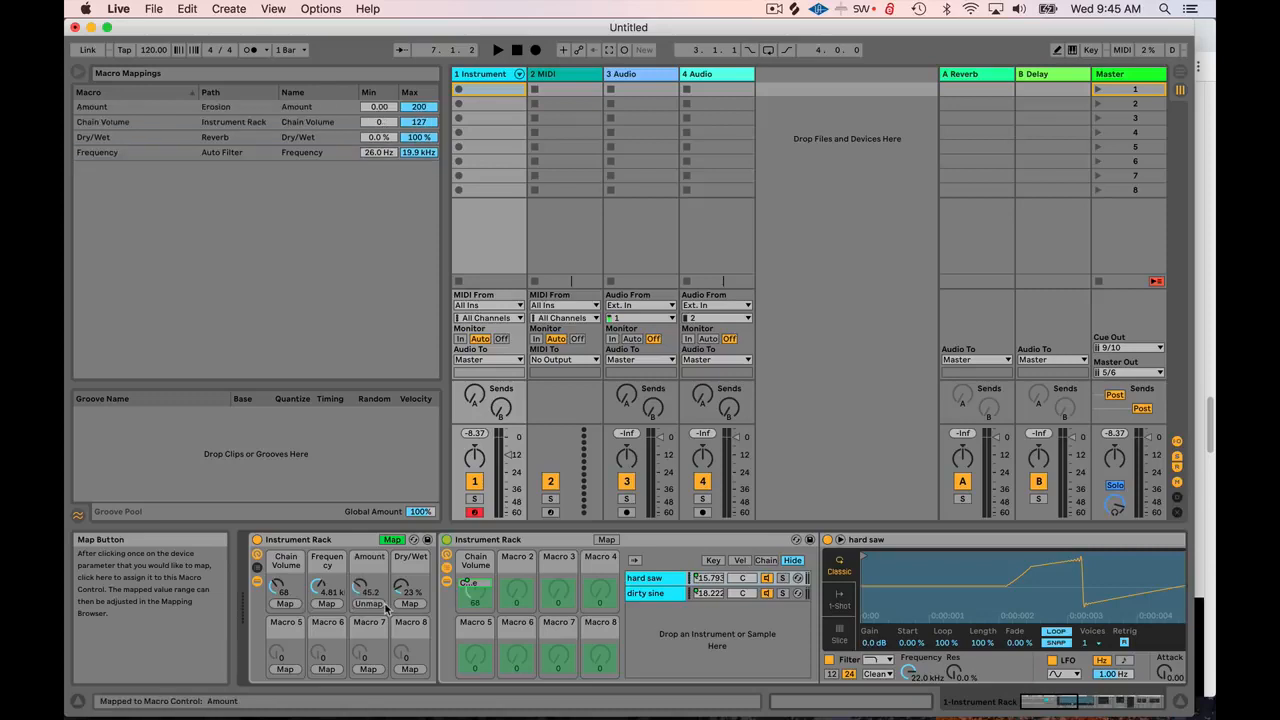
left_click(390, 541)
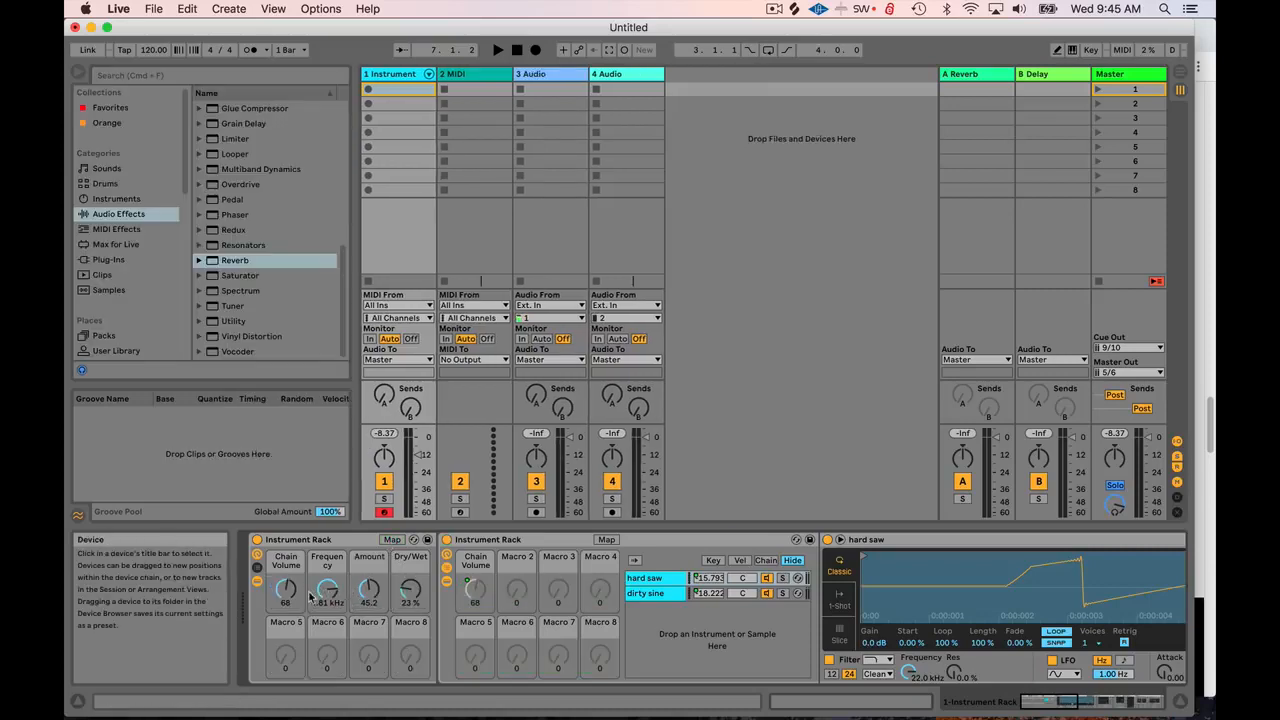
- Hide the outer rack's devices and set its macros to Chain Volume 95, Frequency 1.70 kHz, Amount 137 and Dry/Wet 62 %
left_click(257, 586)
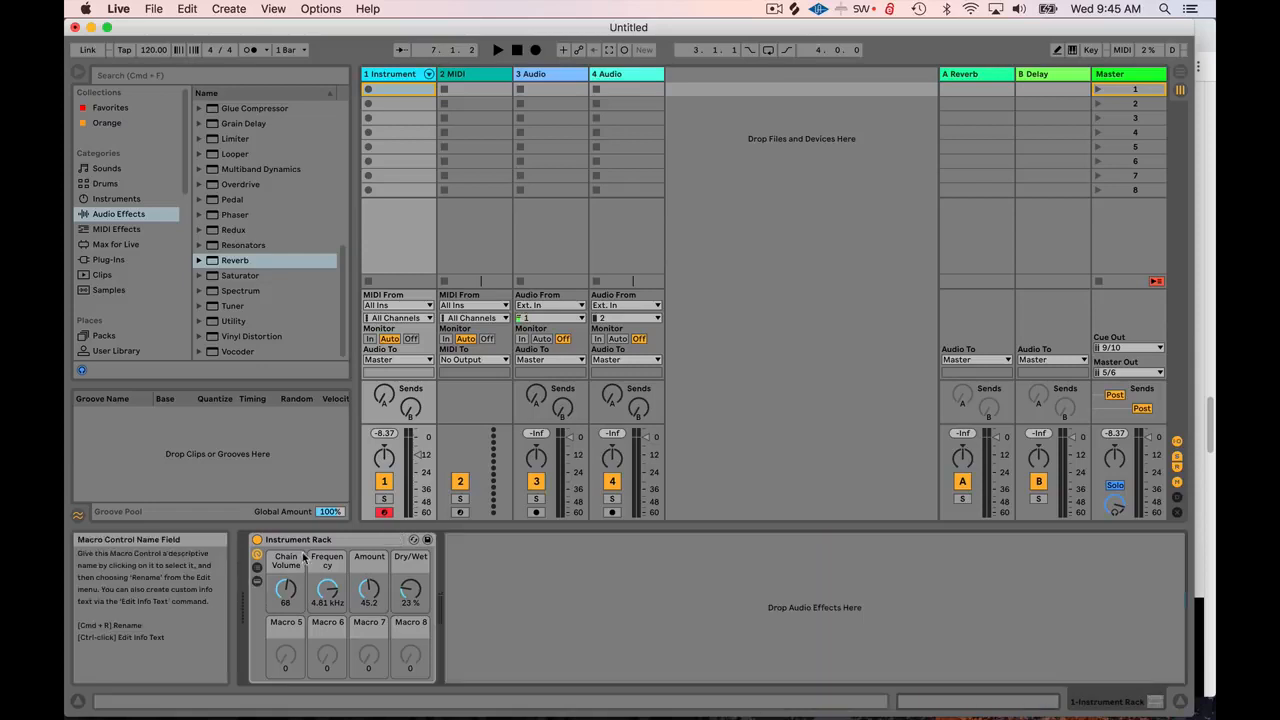
left_click(270, 600)
left_click_drag(270, 600, 286, 640)
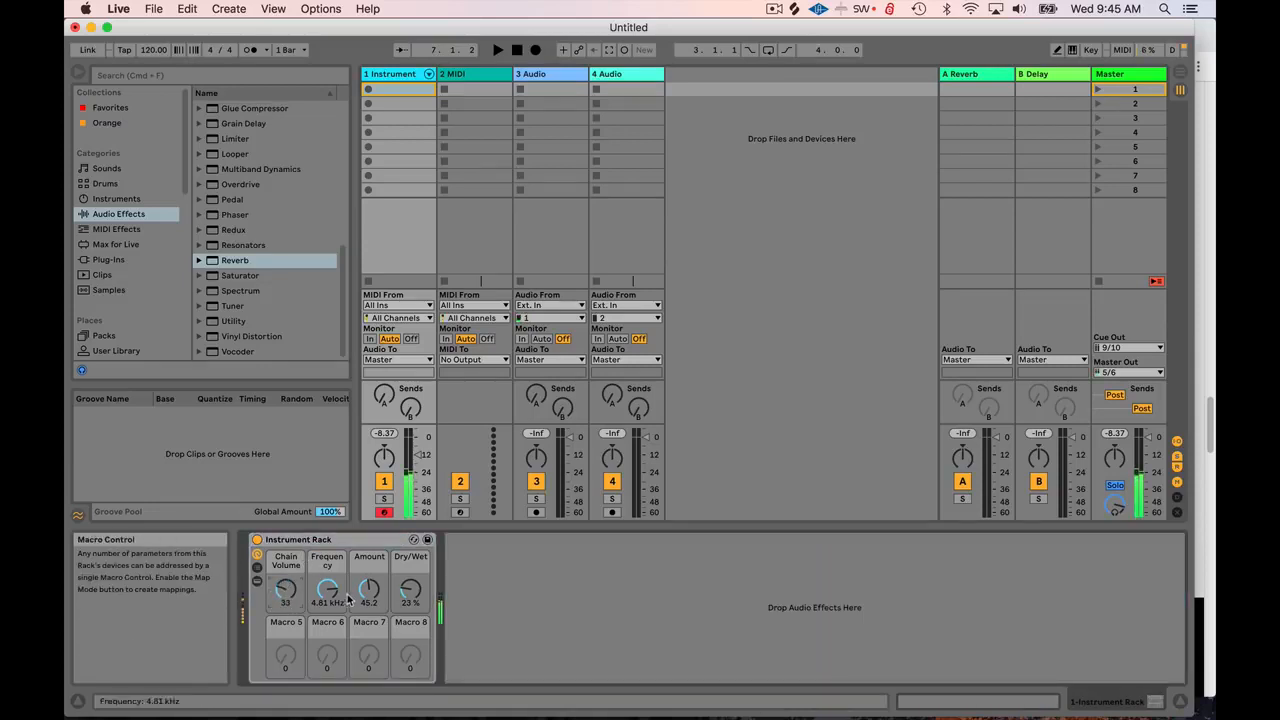
left_click_drag(369, 590, 369, 525)
left_click_drag(327, 590, 327, 620)
left_click_drag(286, 590, 327, 580)
left_click(323, 541)
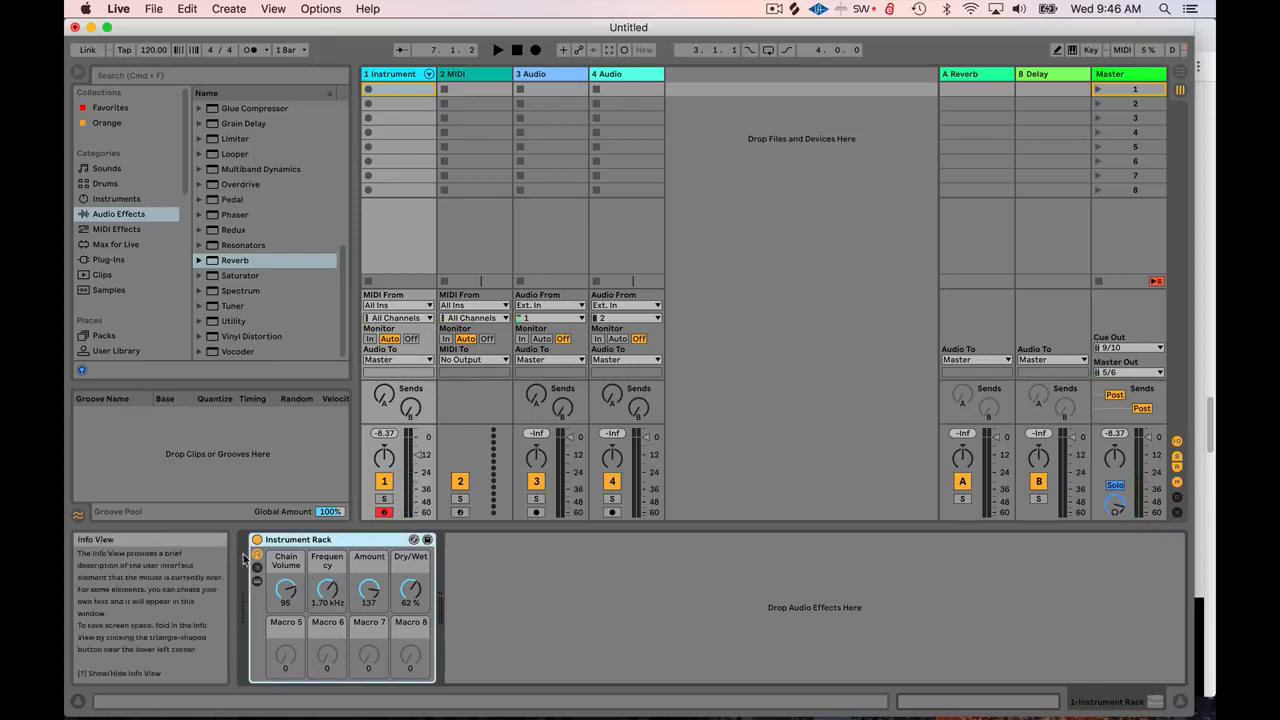
- Reveal the outer rack's devices to review the nested rack, select the outer rack and collapse it again to its macros
left_click(257, 580)
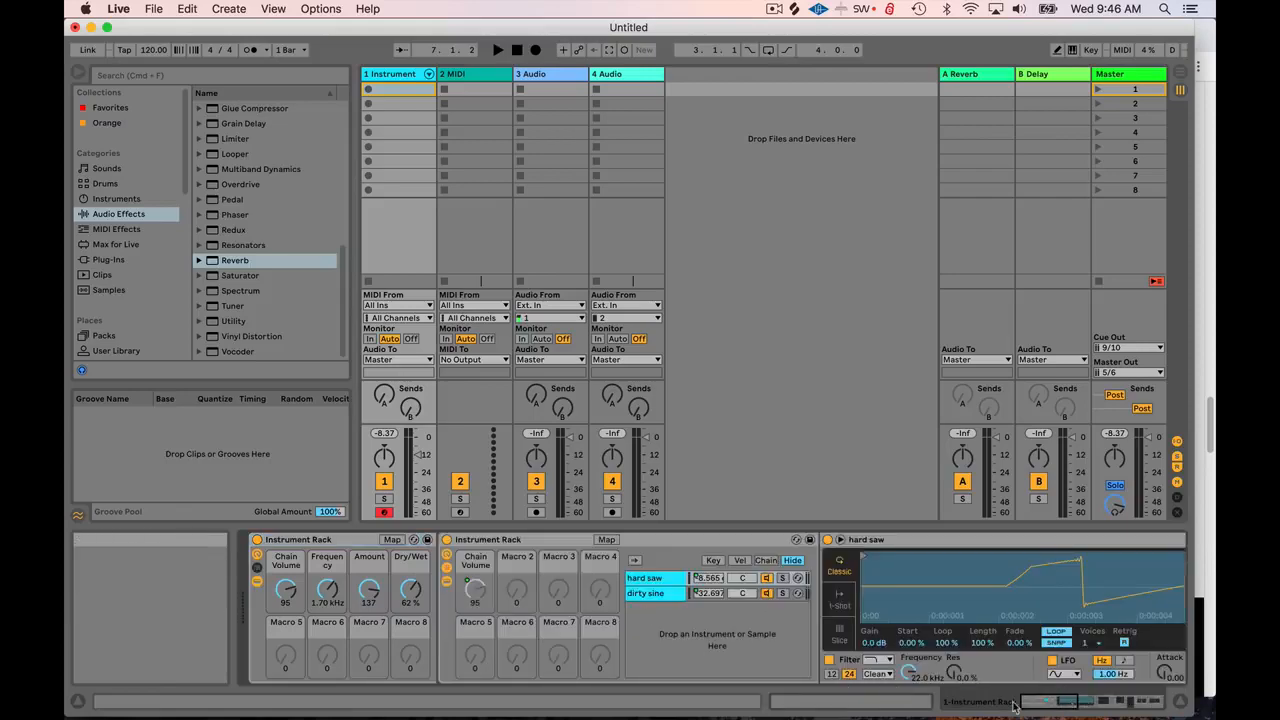
mouse_move(1040, 702)
left_mouse_down()
mouse_move(1121, 704)
mouse_move(1029, 705)
left_mouse_up()
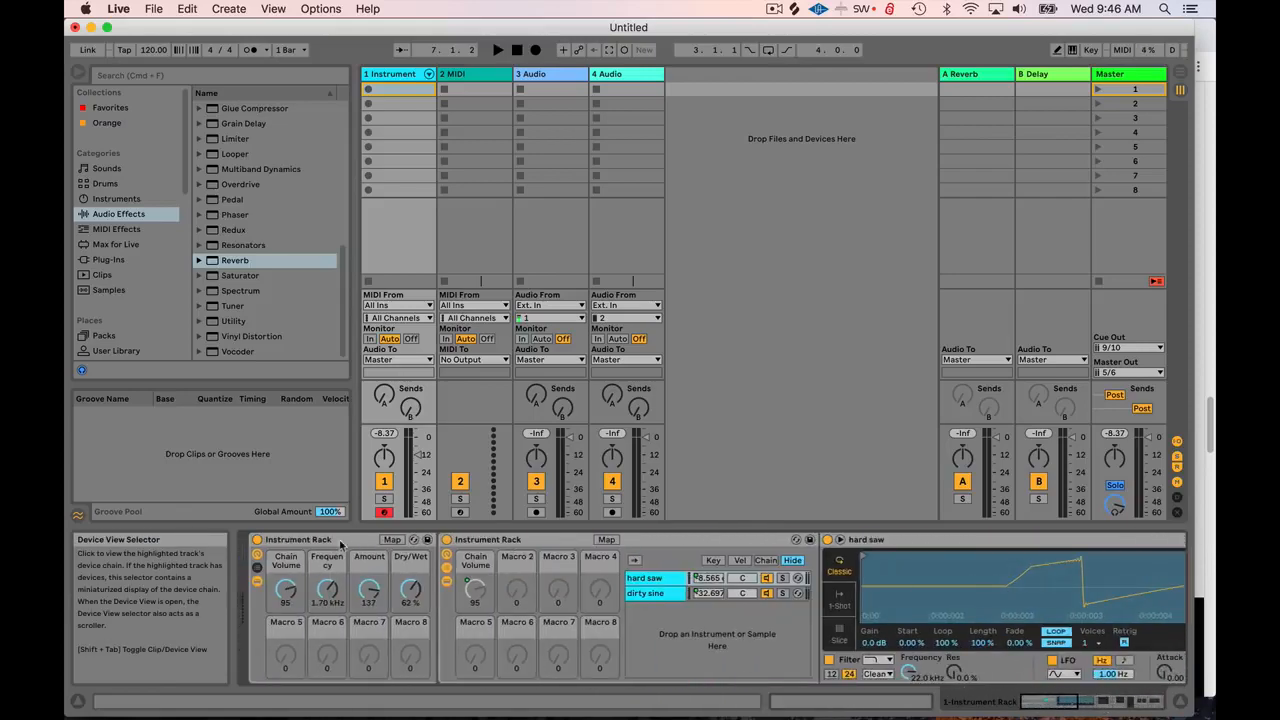
left_click(300, 540)
left_click(257, 580)
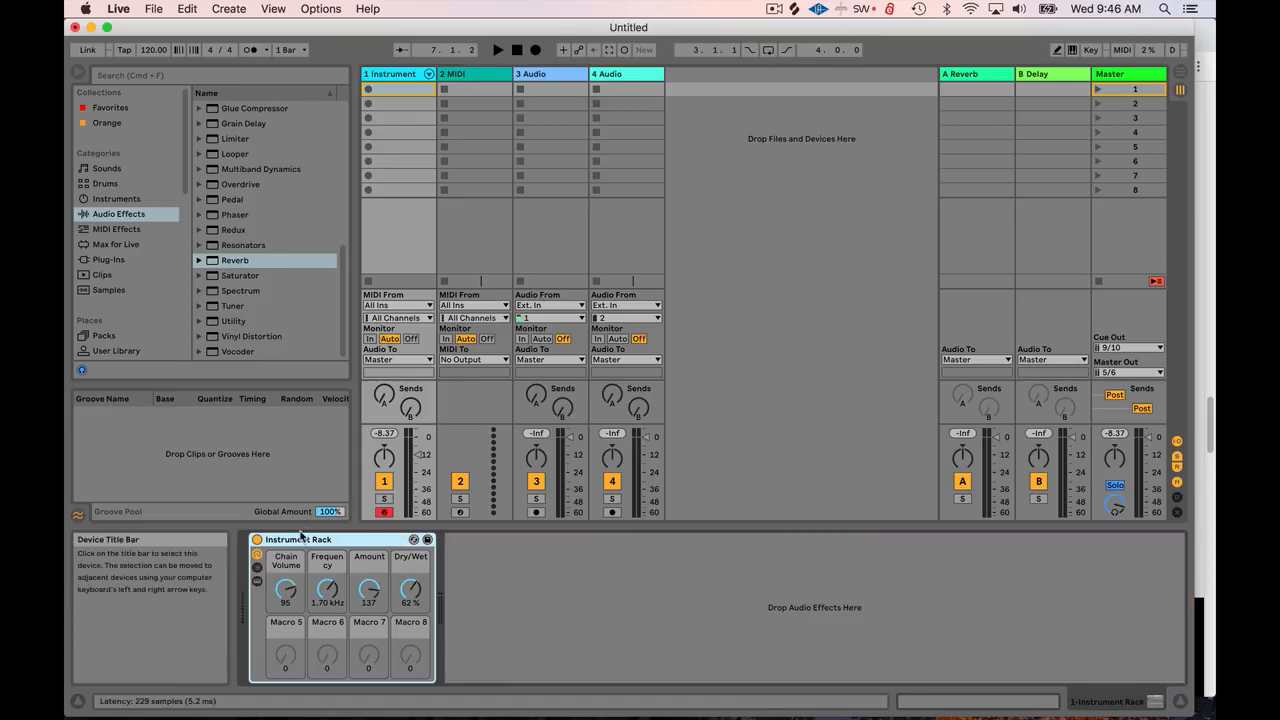